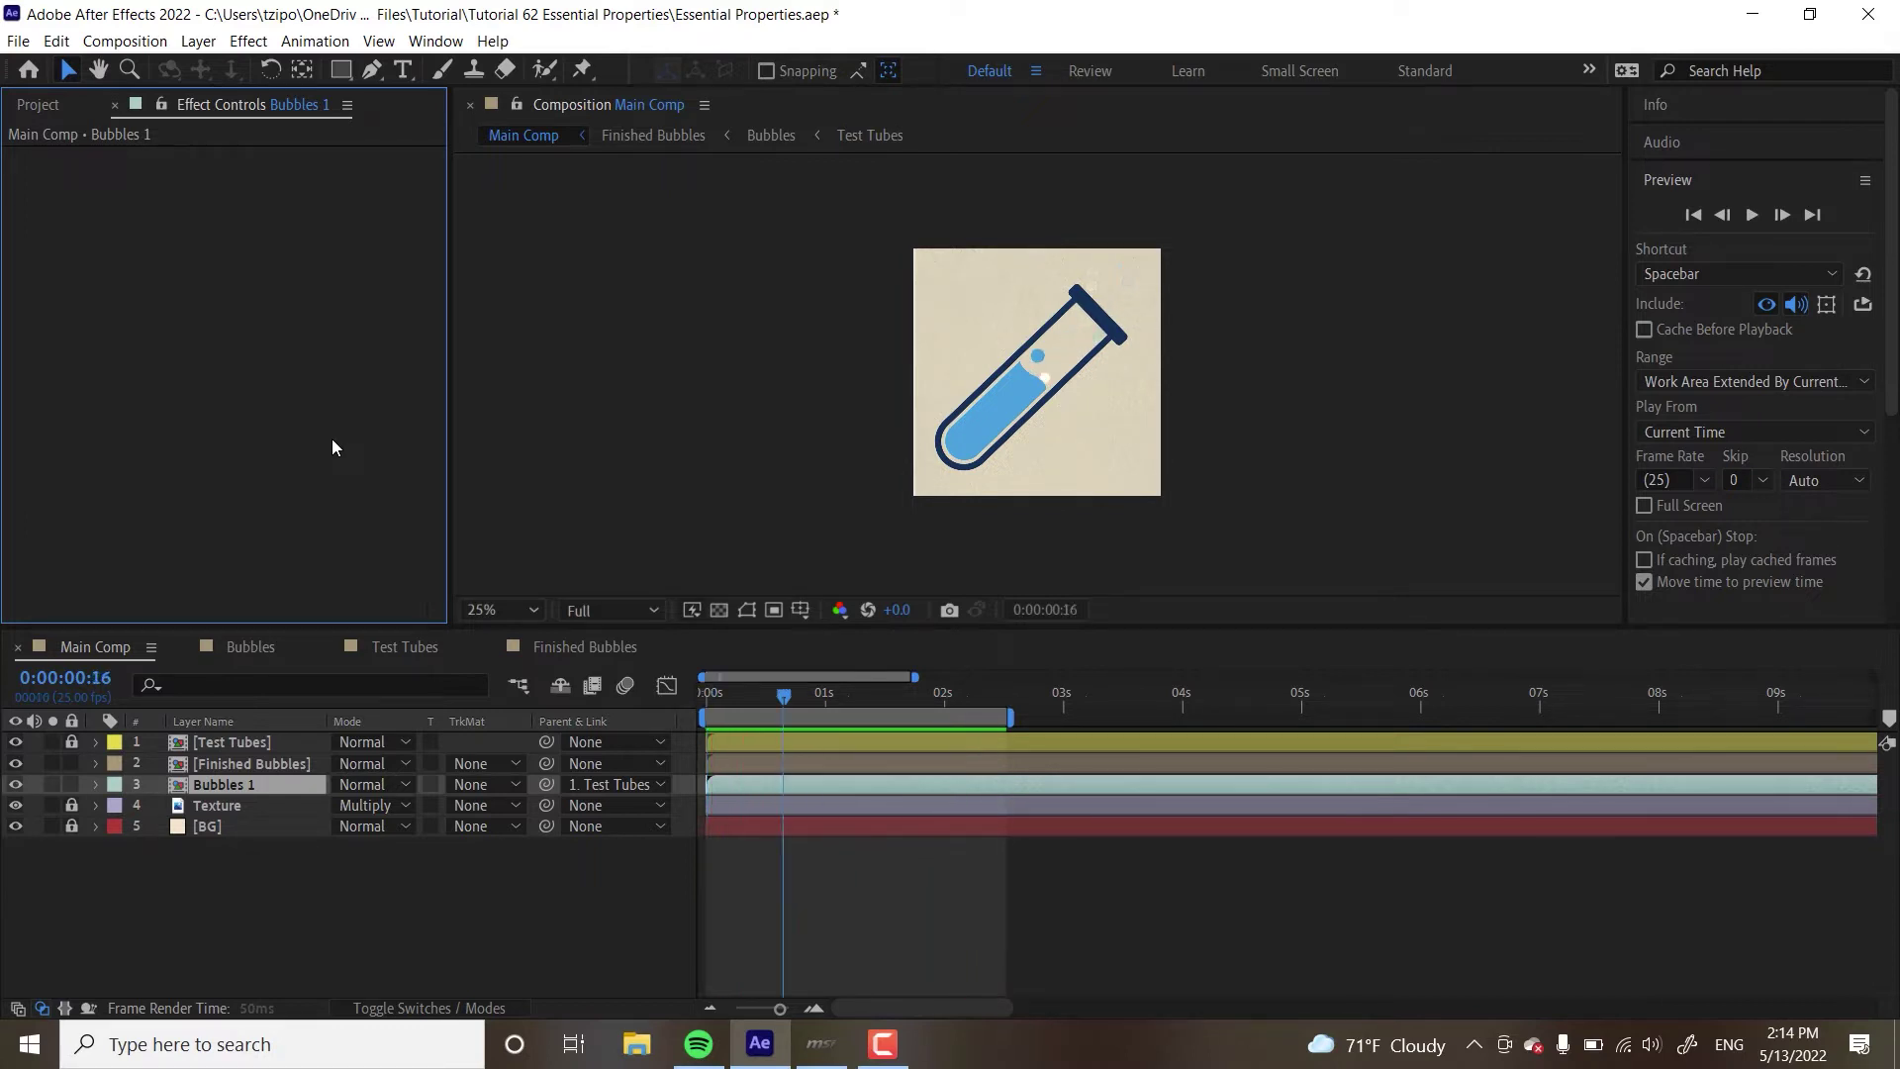
Duplicate Bubbles 1 as Bubbles 2 and shift the copy slightly down and to the right
key("space")
left_click(228, 784)
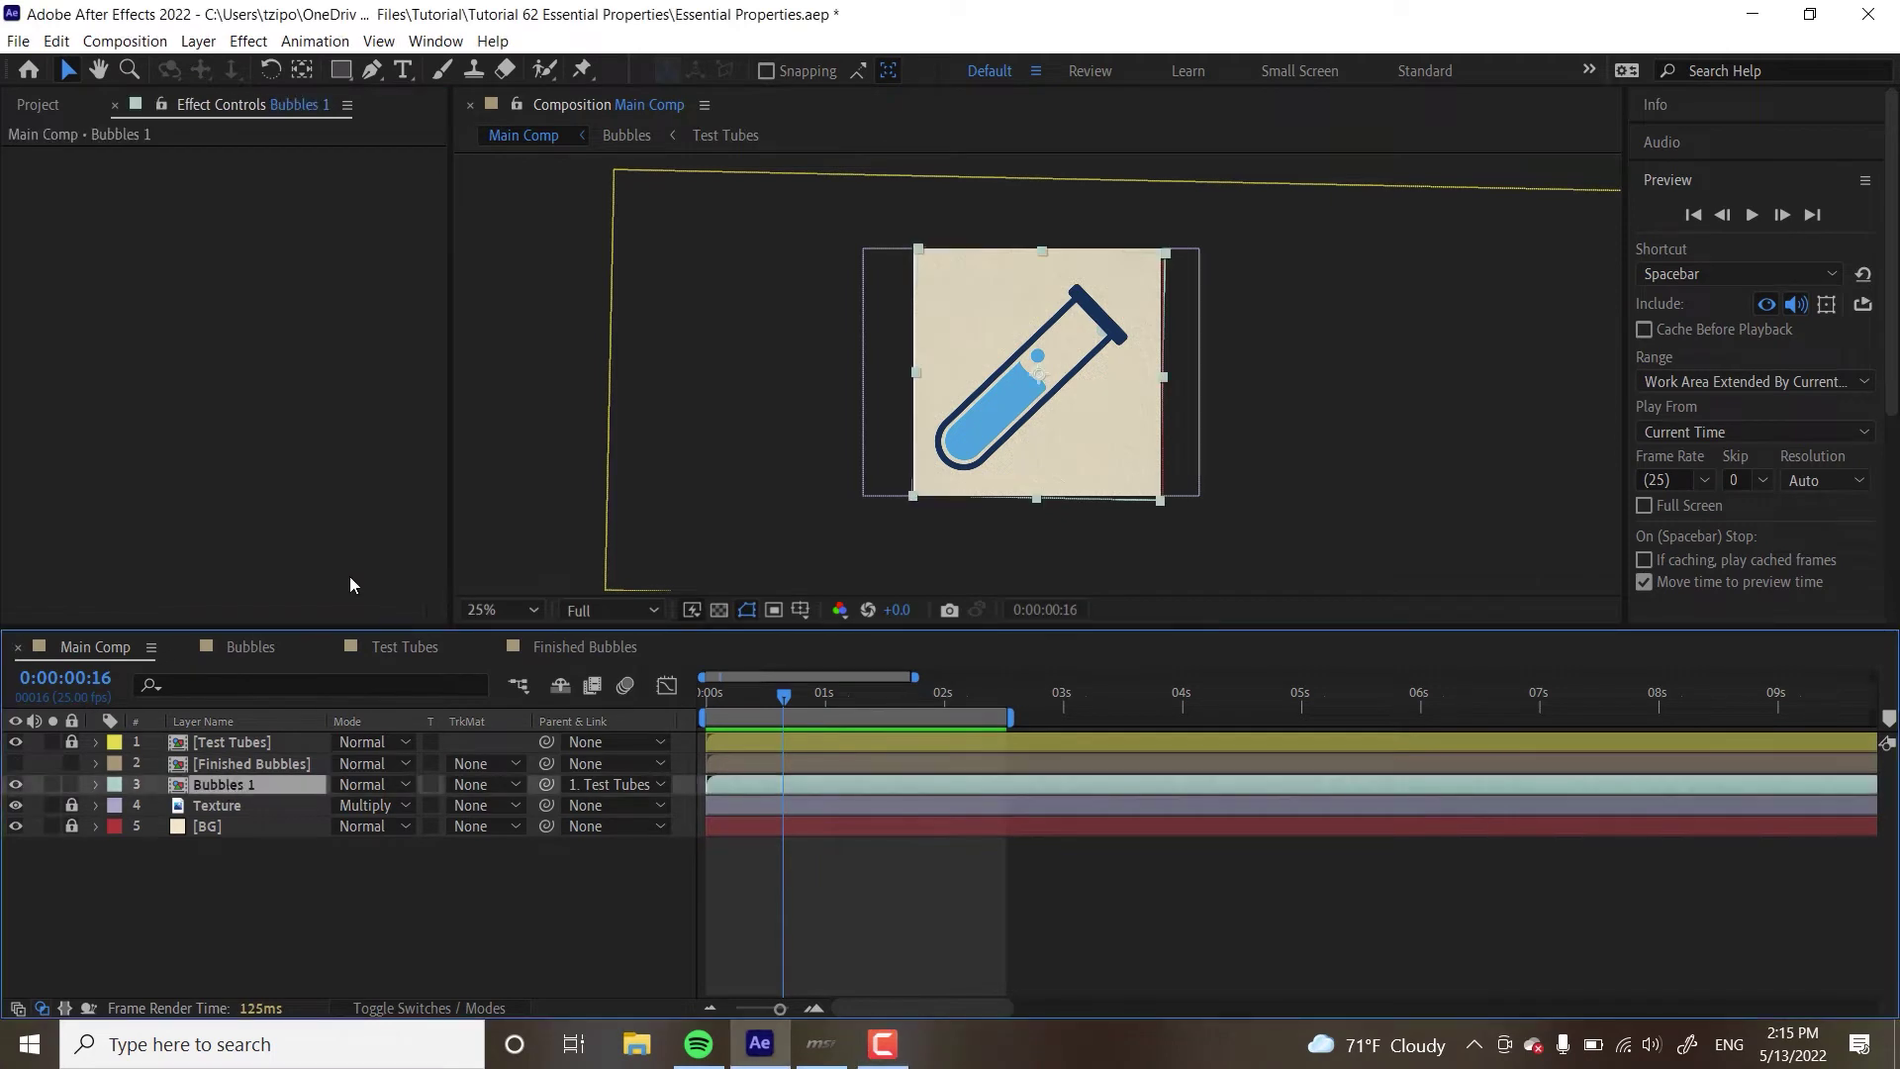
key("ctrl+d")
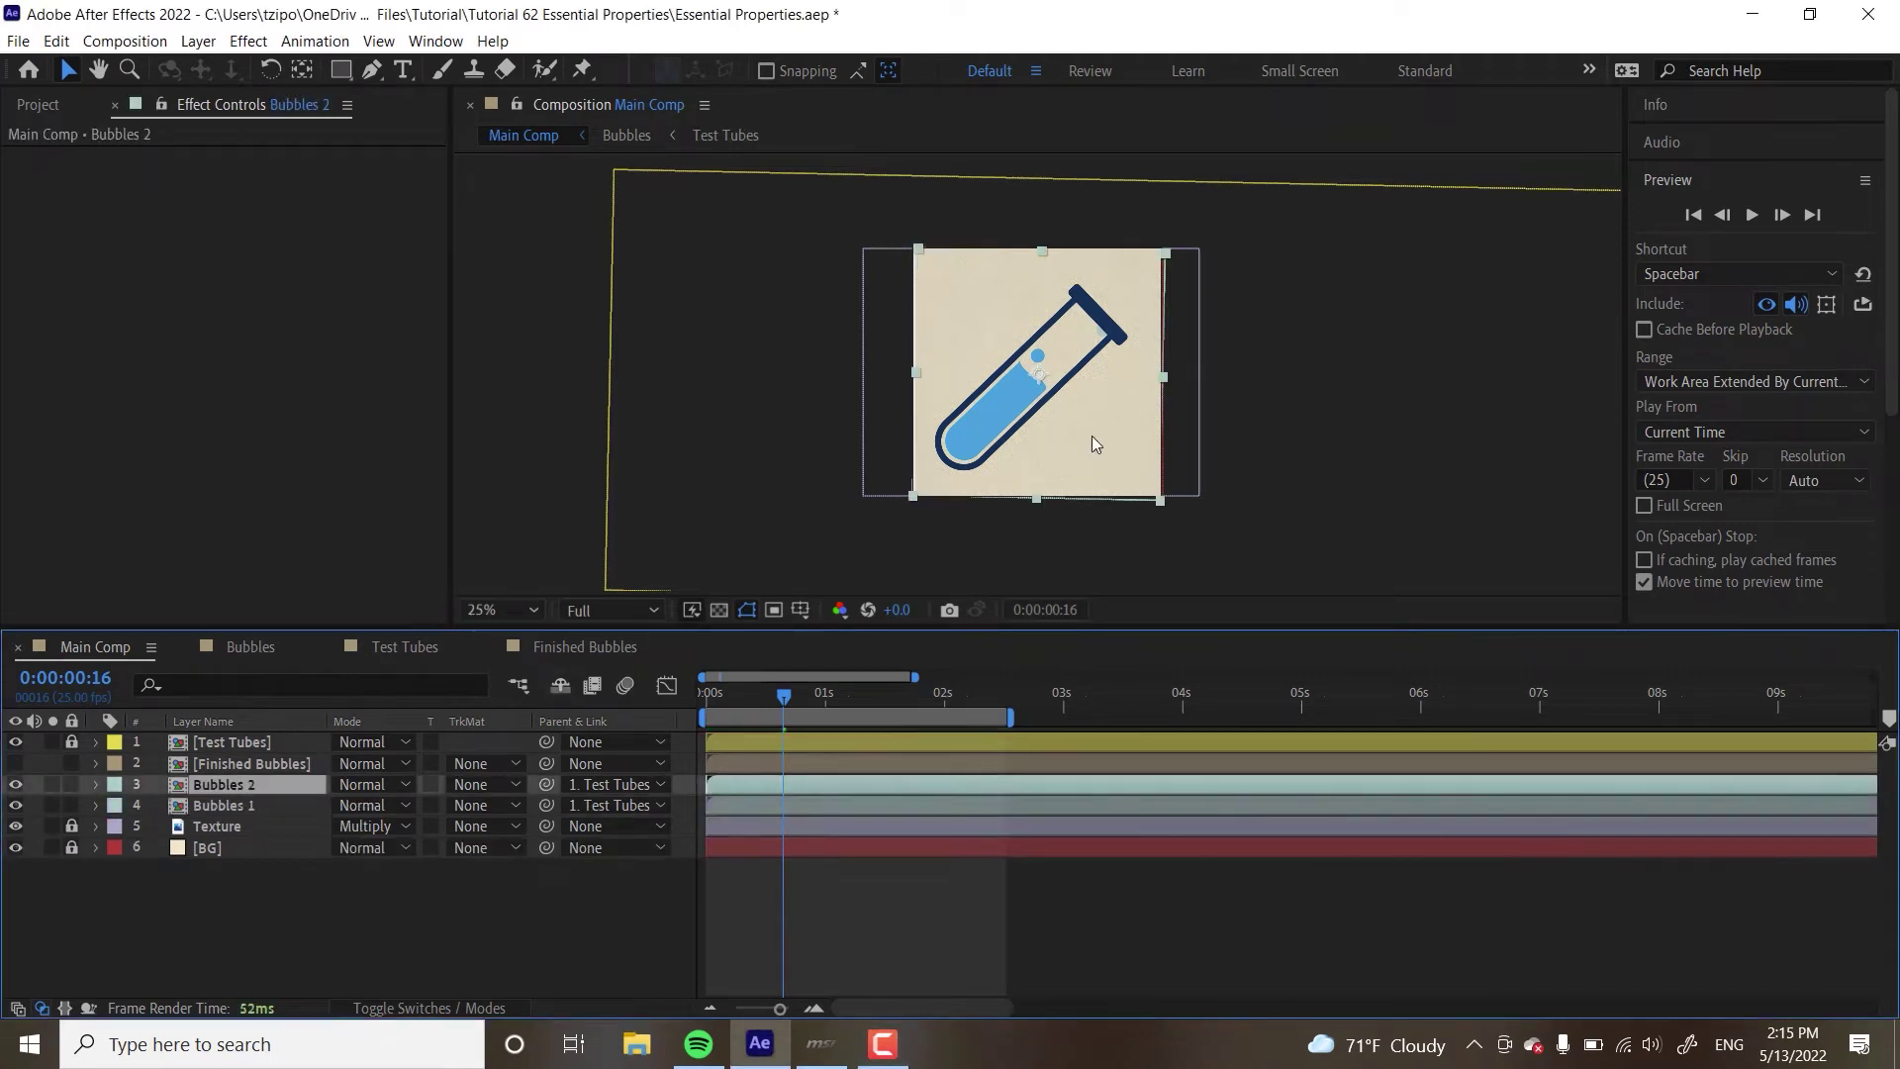
left_click_drag(1091, 437, 1116, 447)
Preview Main Comp with the shifted copy, ending back at 0:00:00:16
key("space")
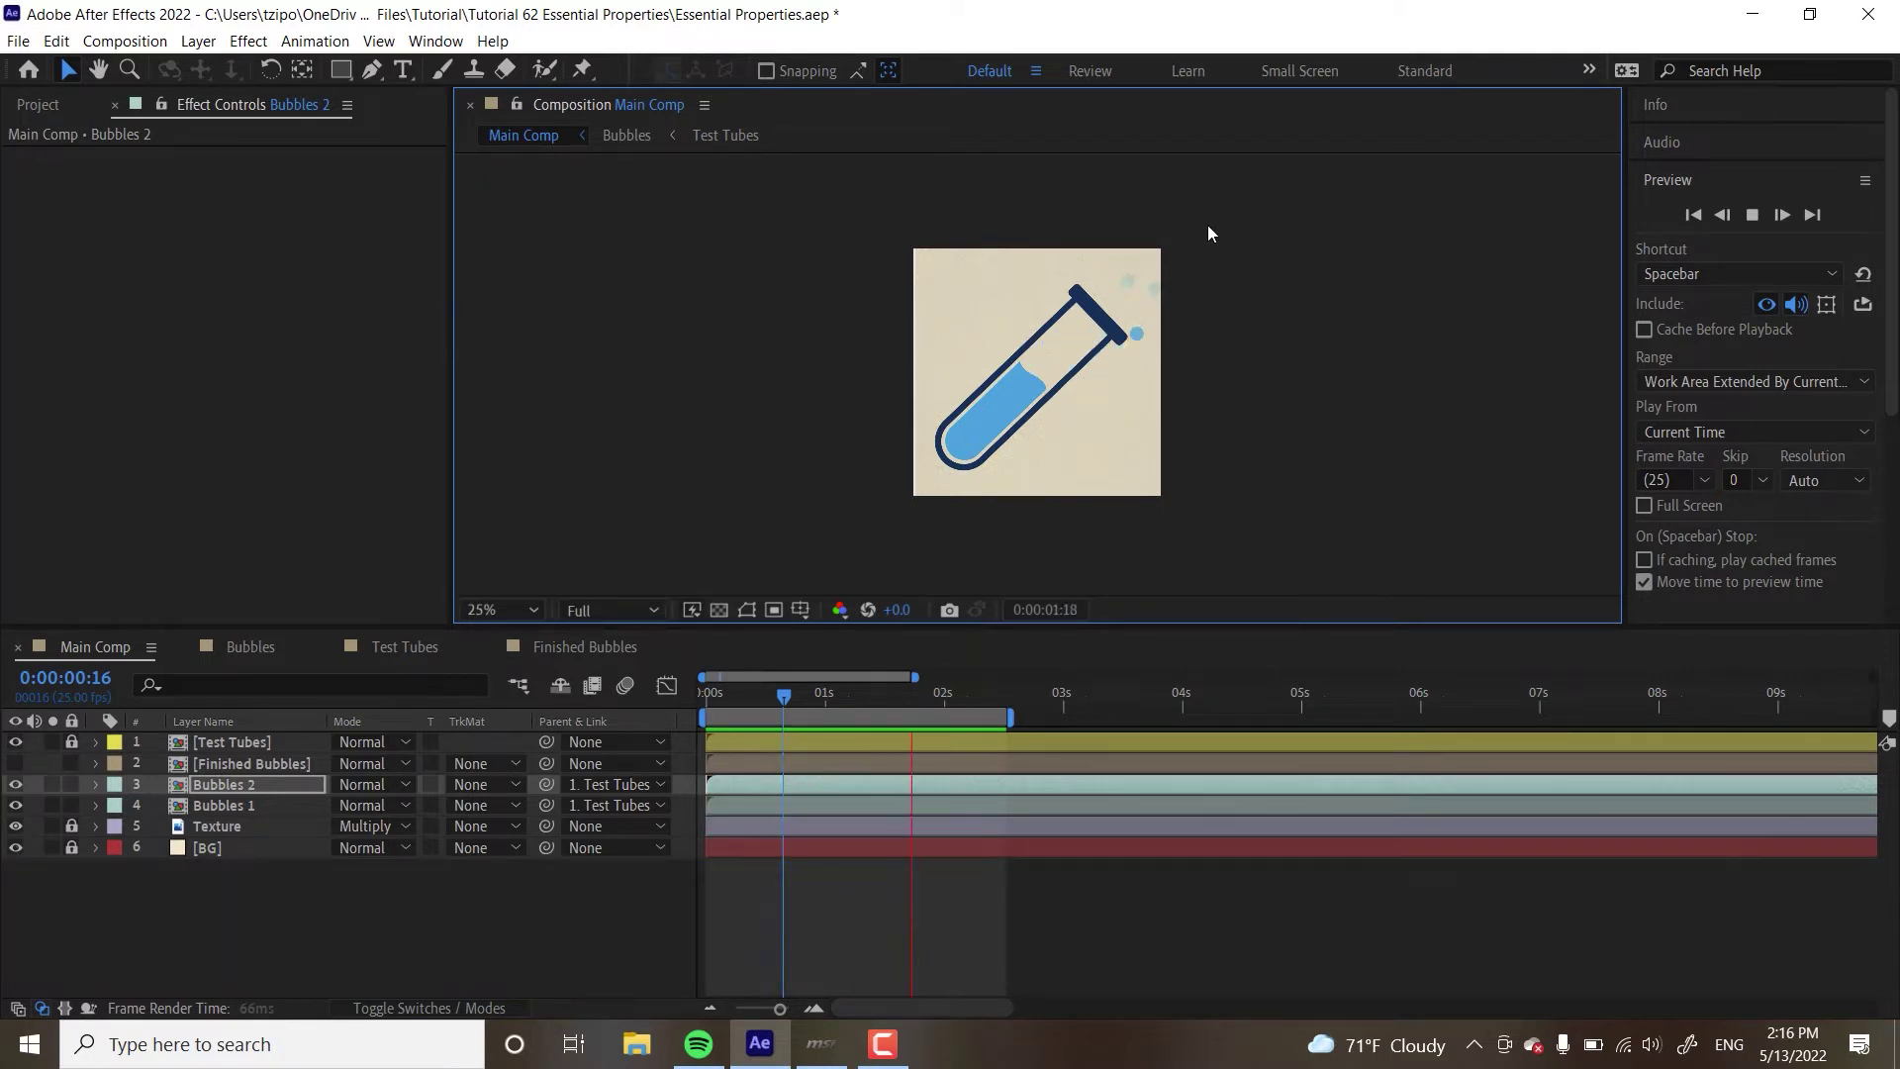
key("space")
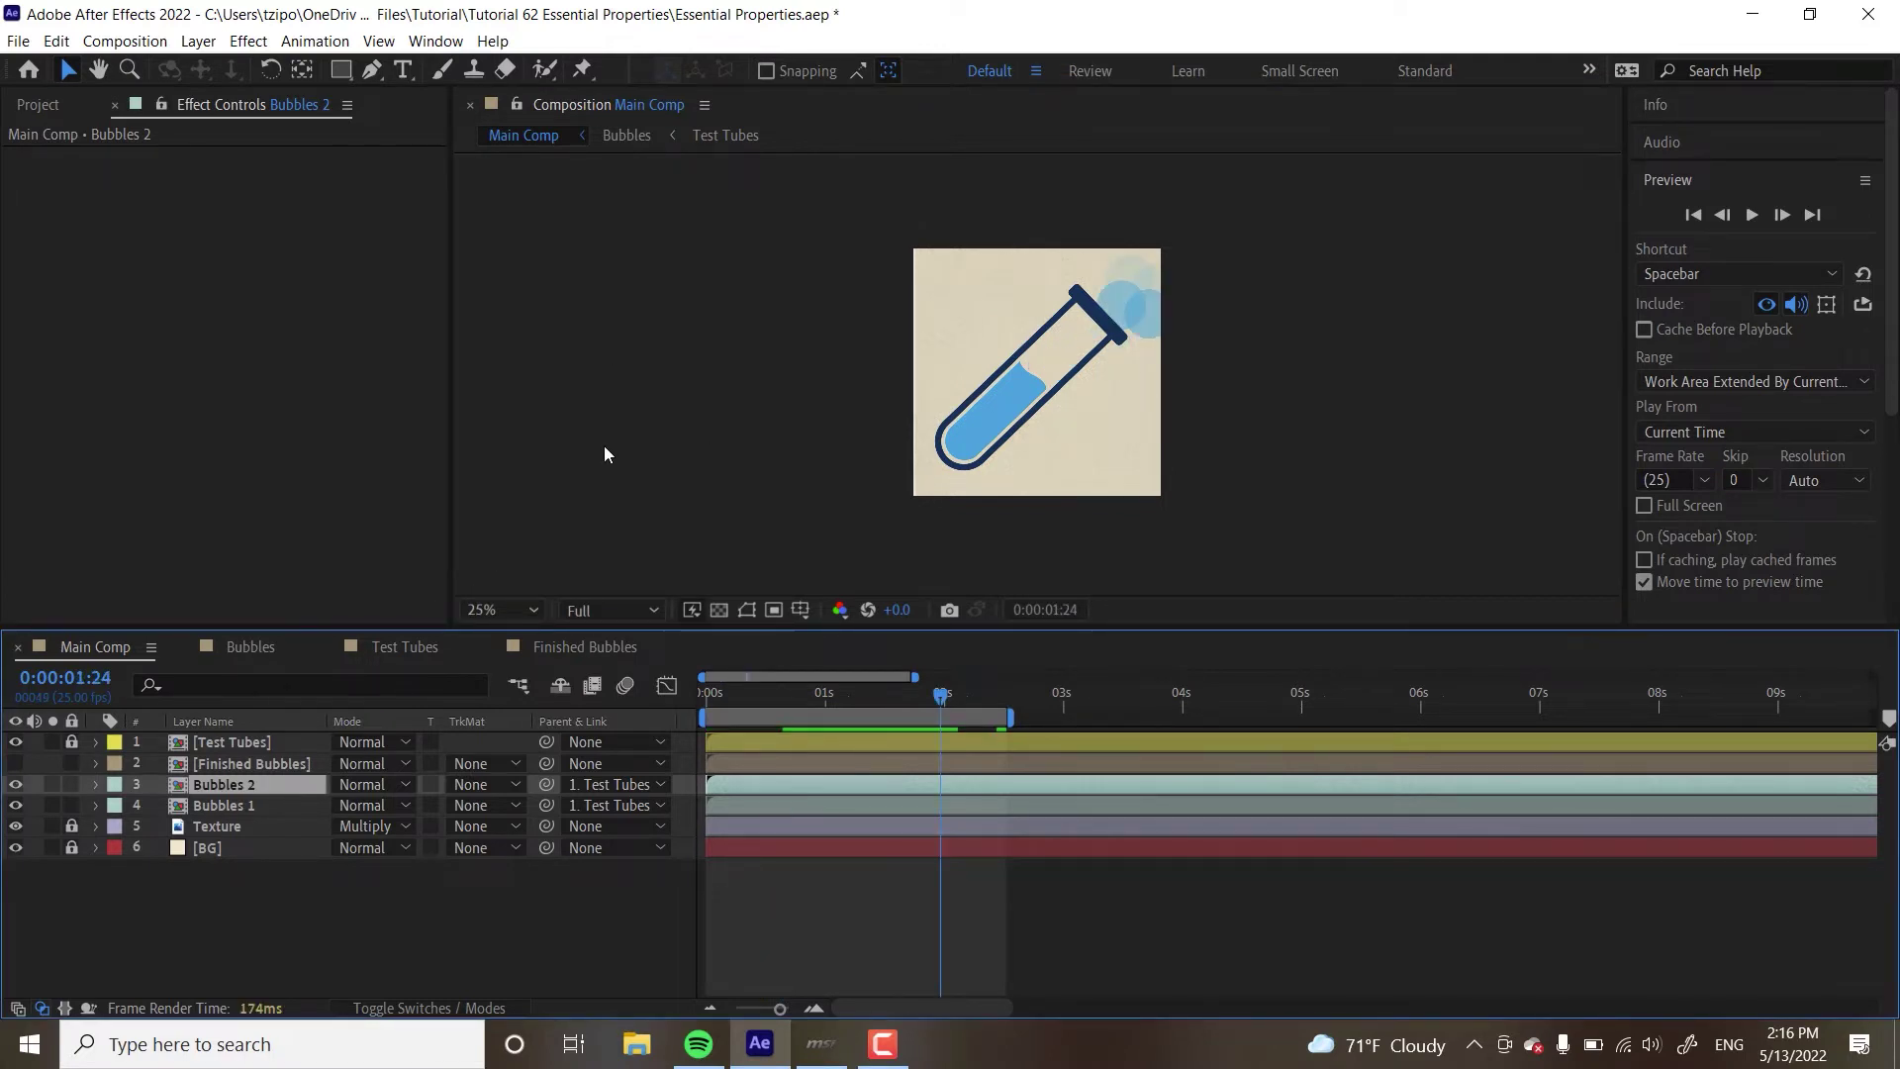
key("space")
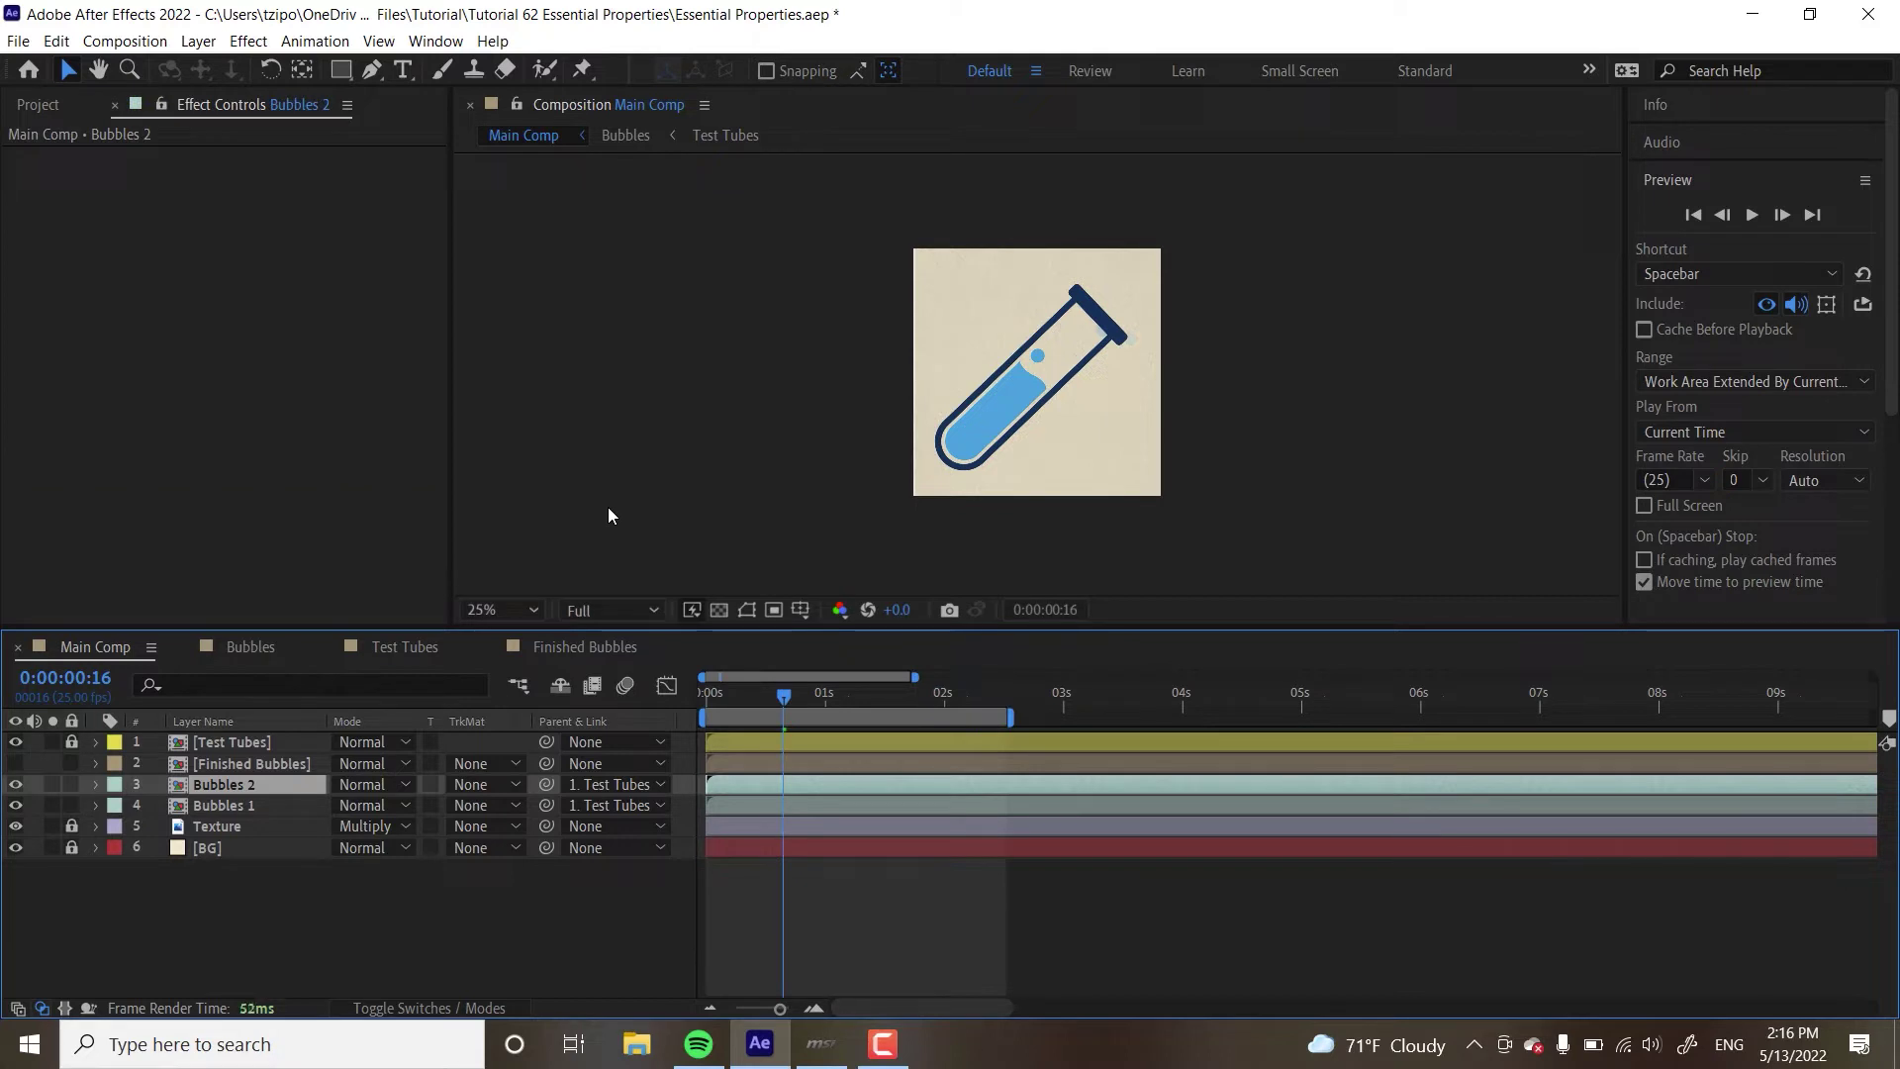
Delete the Bubbles 2 copy and turn on the Finished Bubbles layer's visibility
key("Delete")
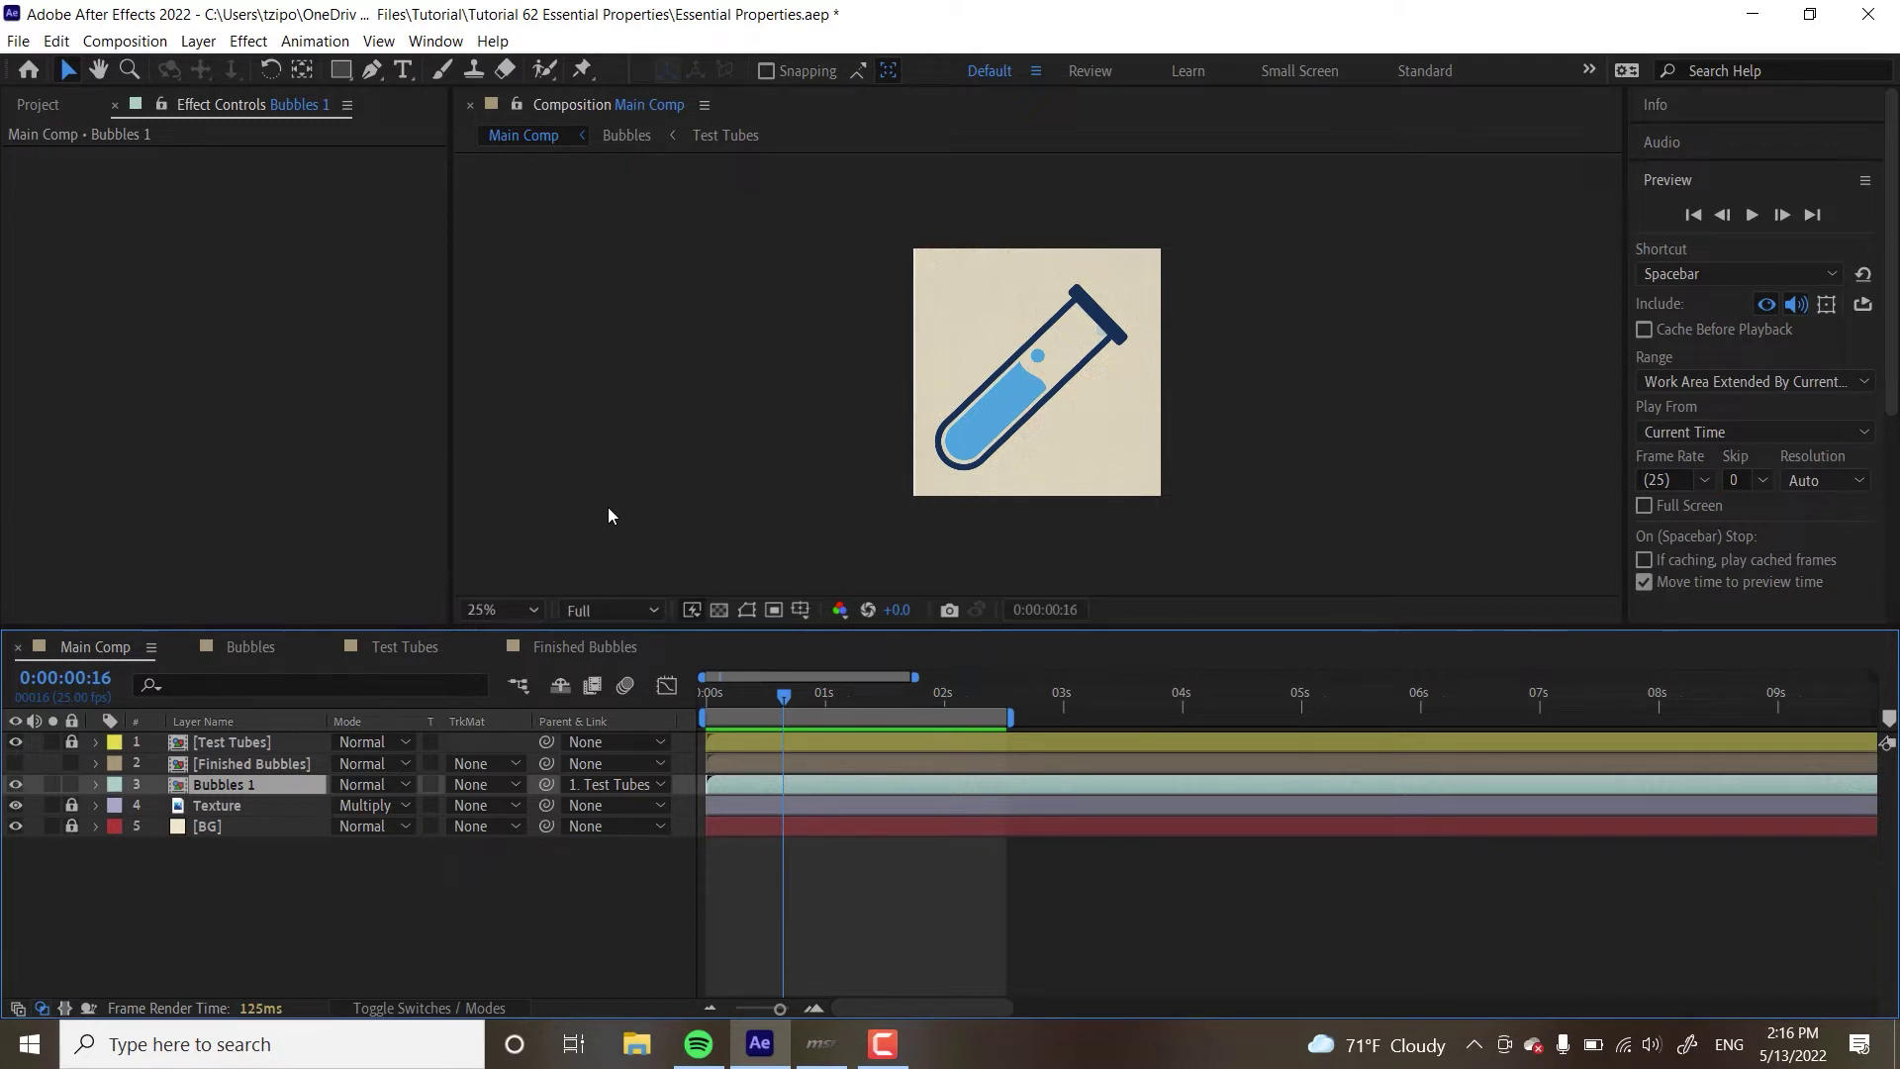
left_click(16, 762)
left_click(536, 511)
left_click(289, 486)
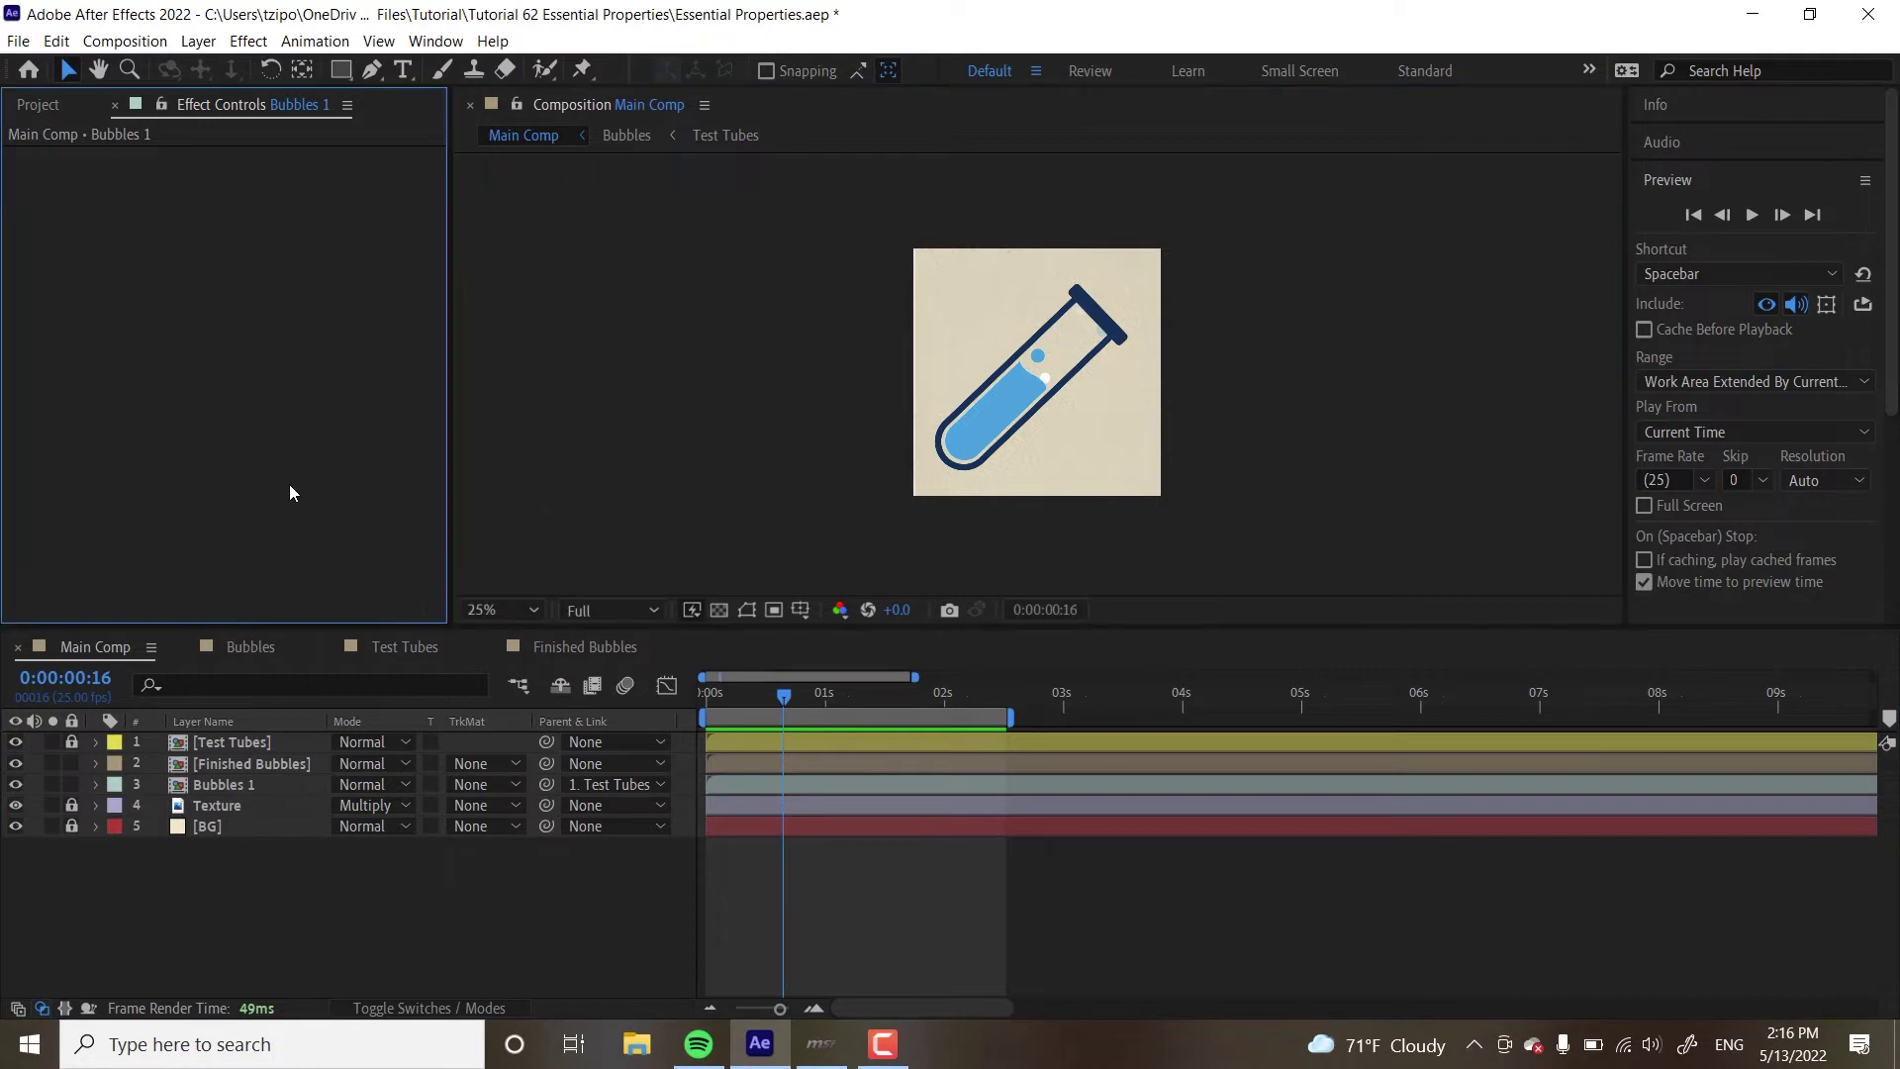
Preview the composition, then remove the Finished Bubbles layer
key("space")
left_click(614, 363)
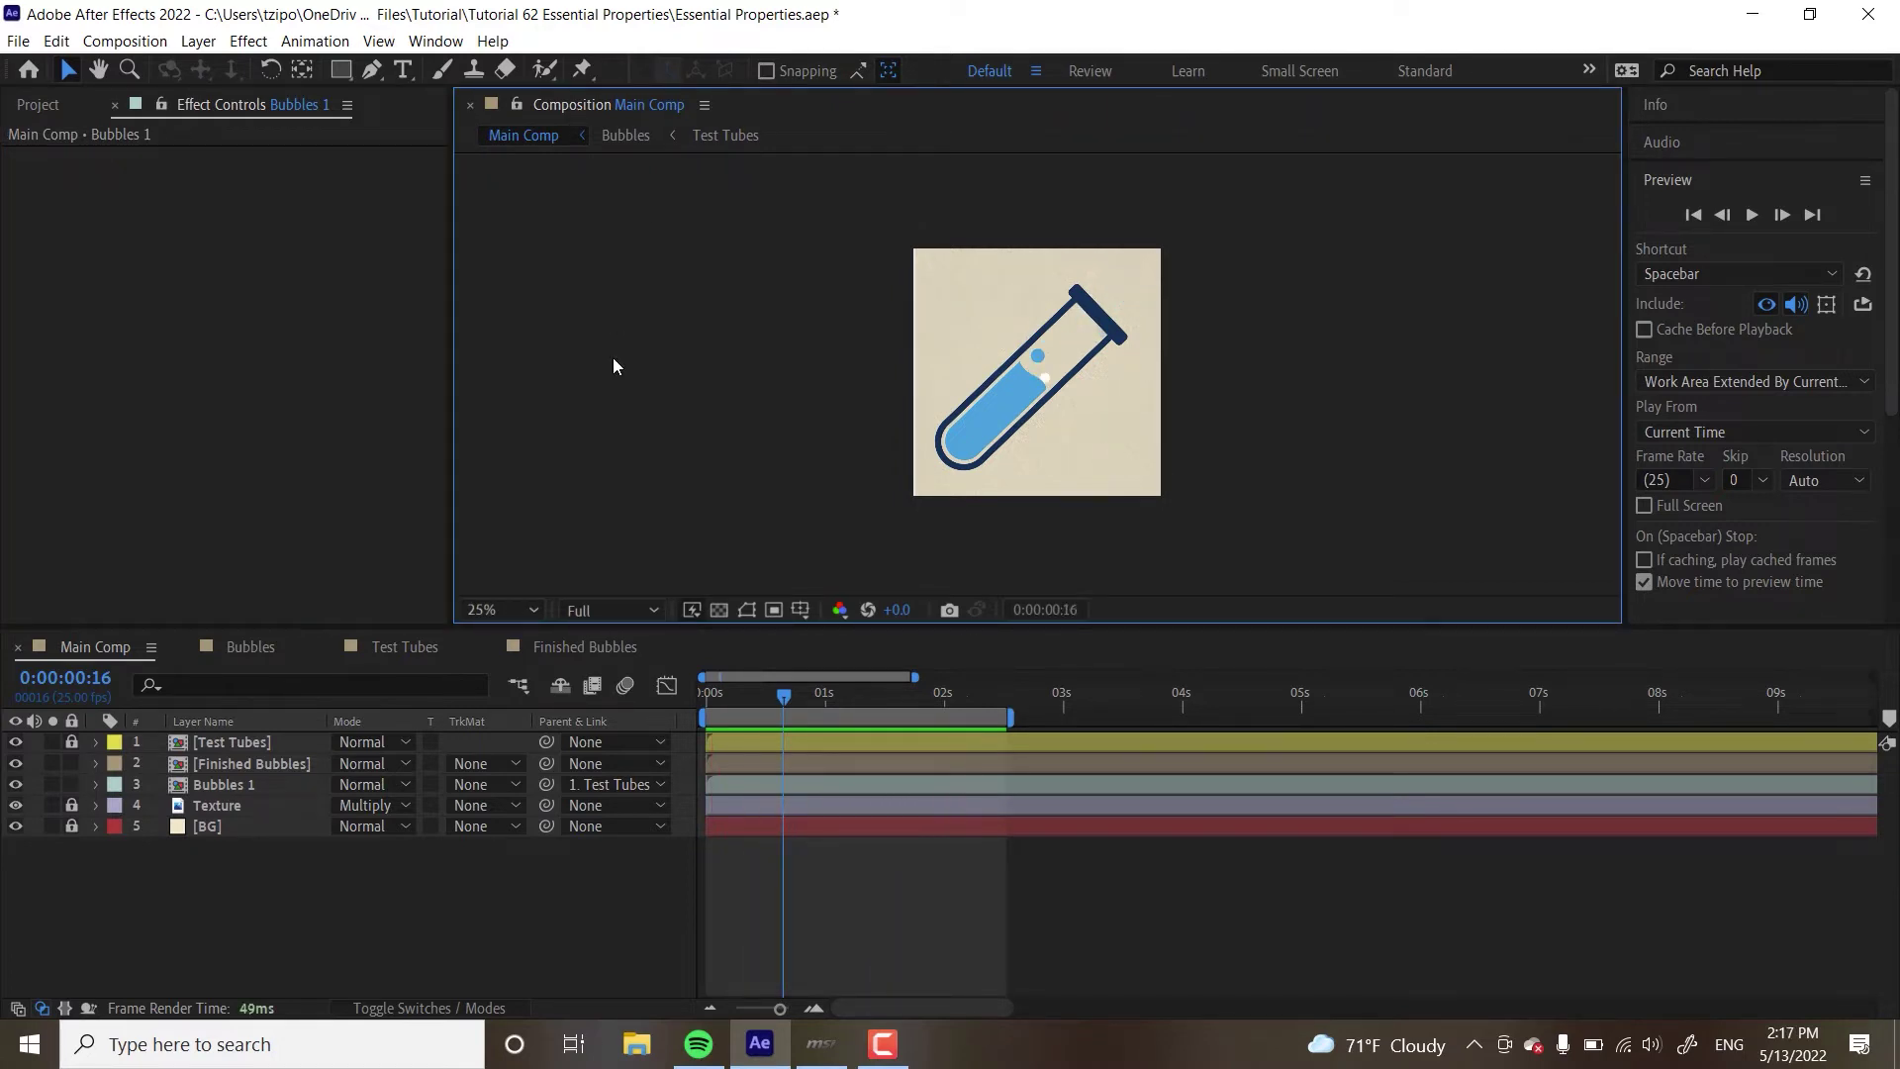
key("space")
left_click(580, 103)
key("ctrl+z")
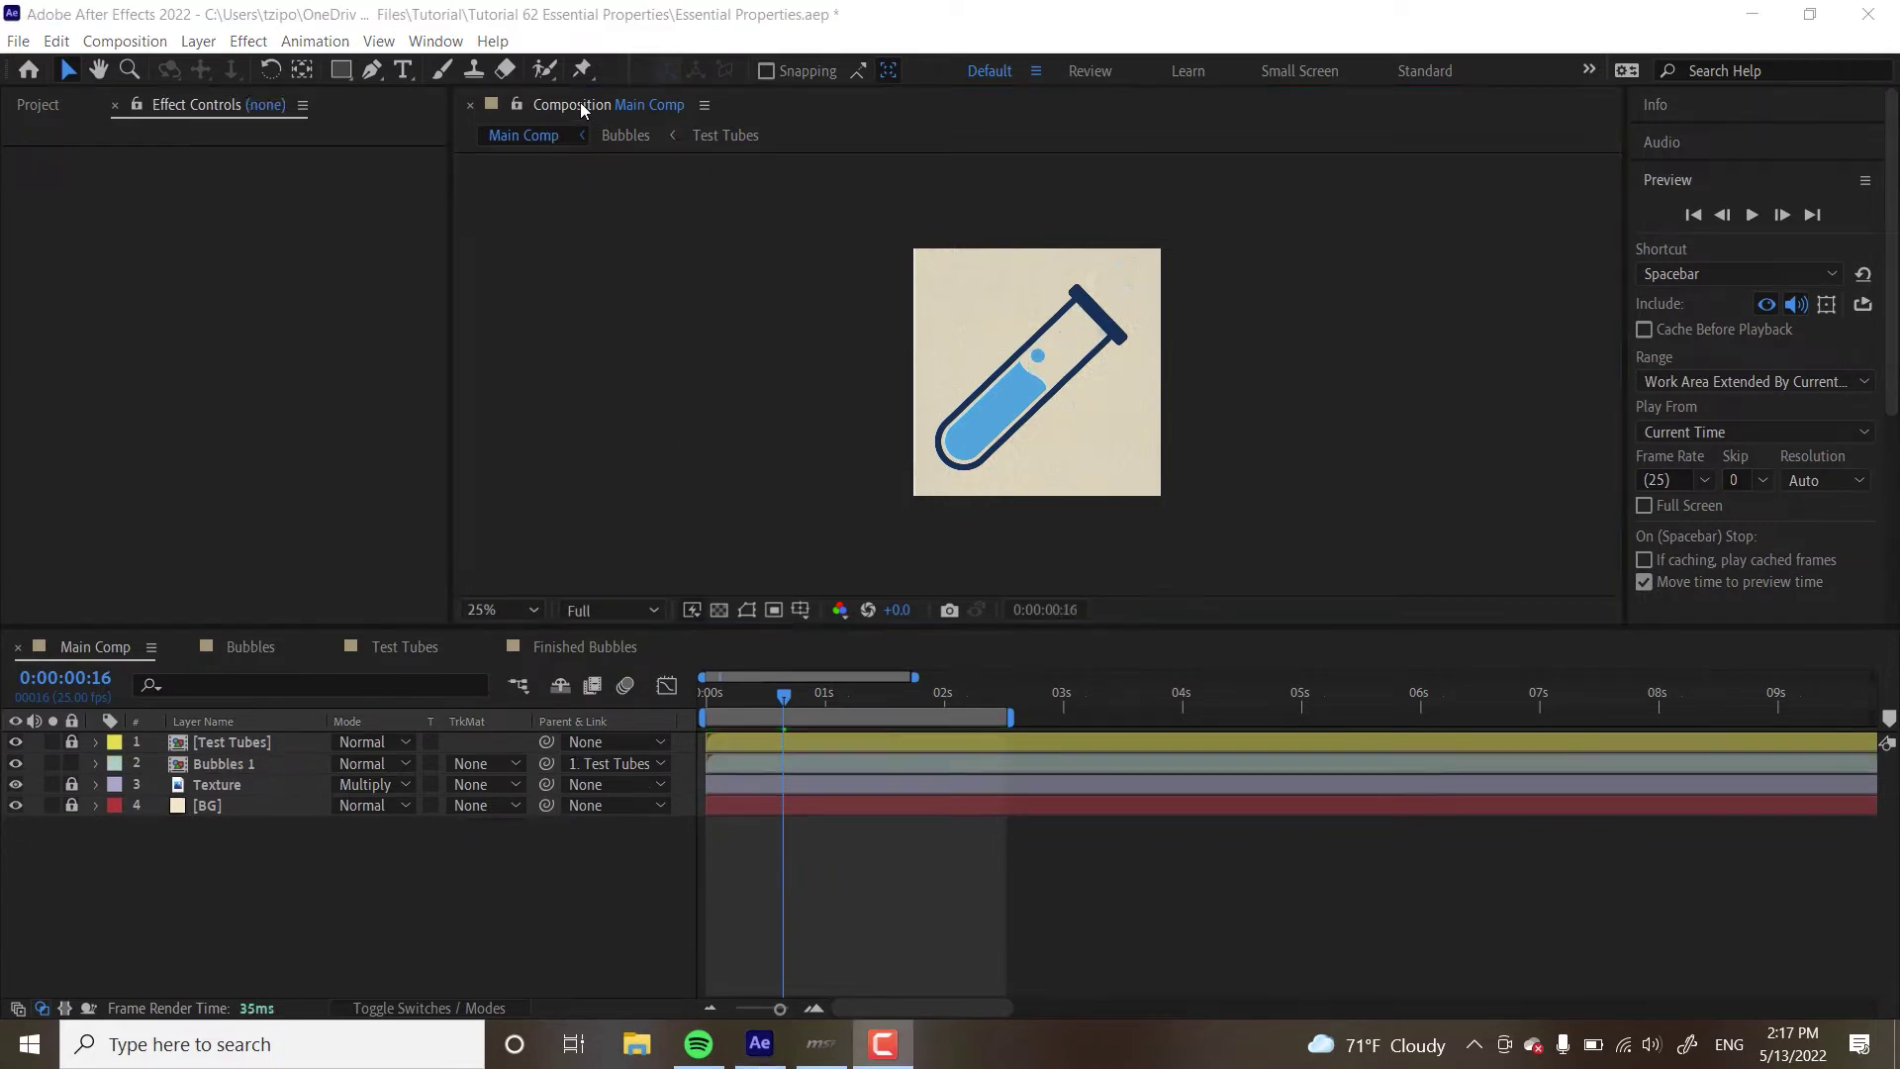
Open the Bubbles precomp and preview its bubble animation
double_click(216, 761)
left_click(567, 552)
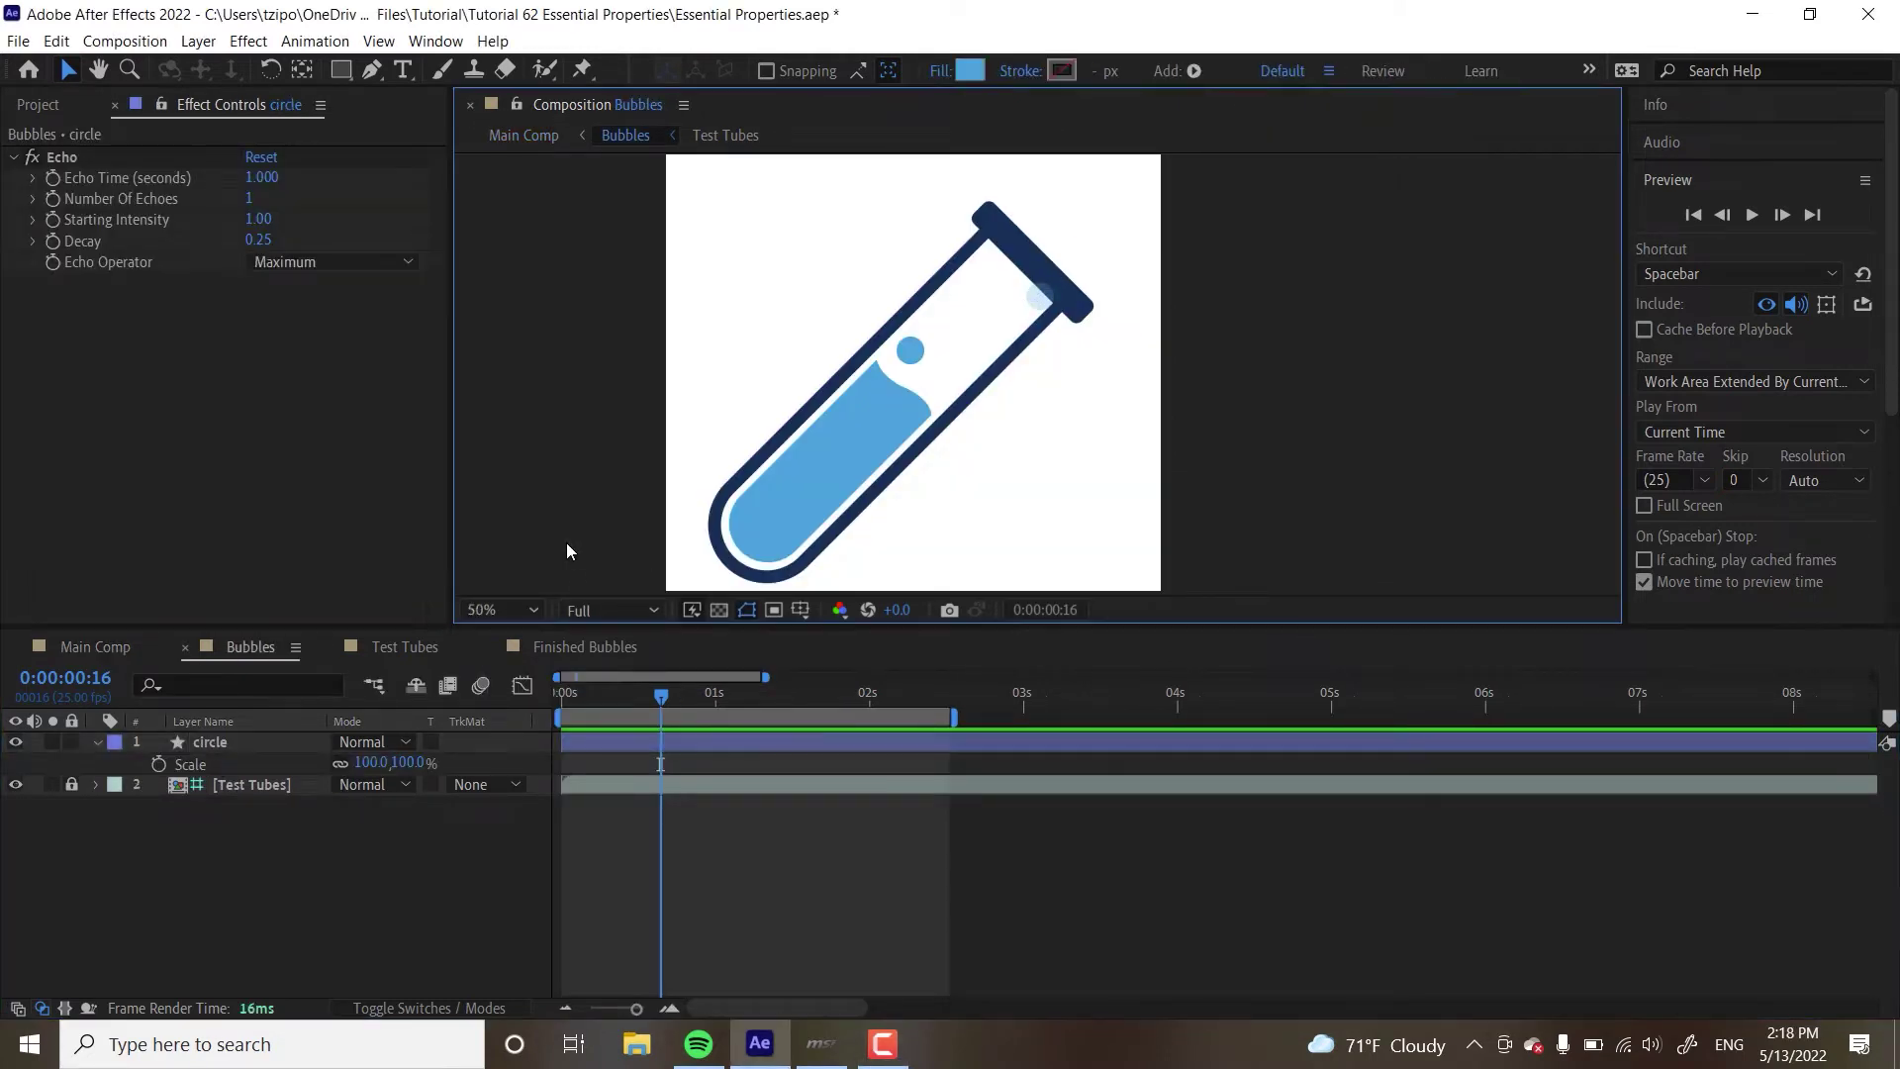
key("space")
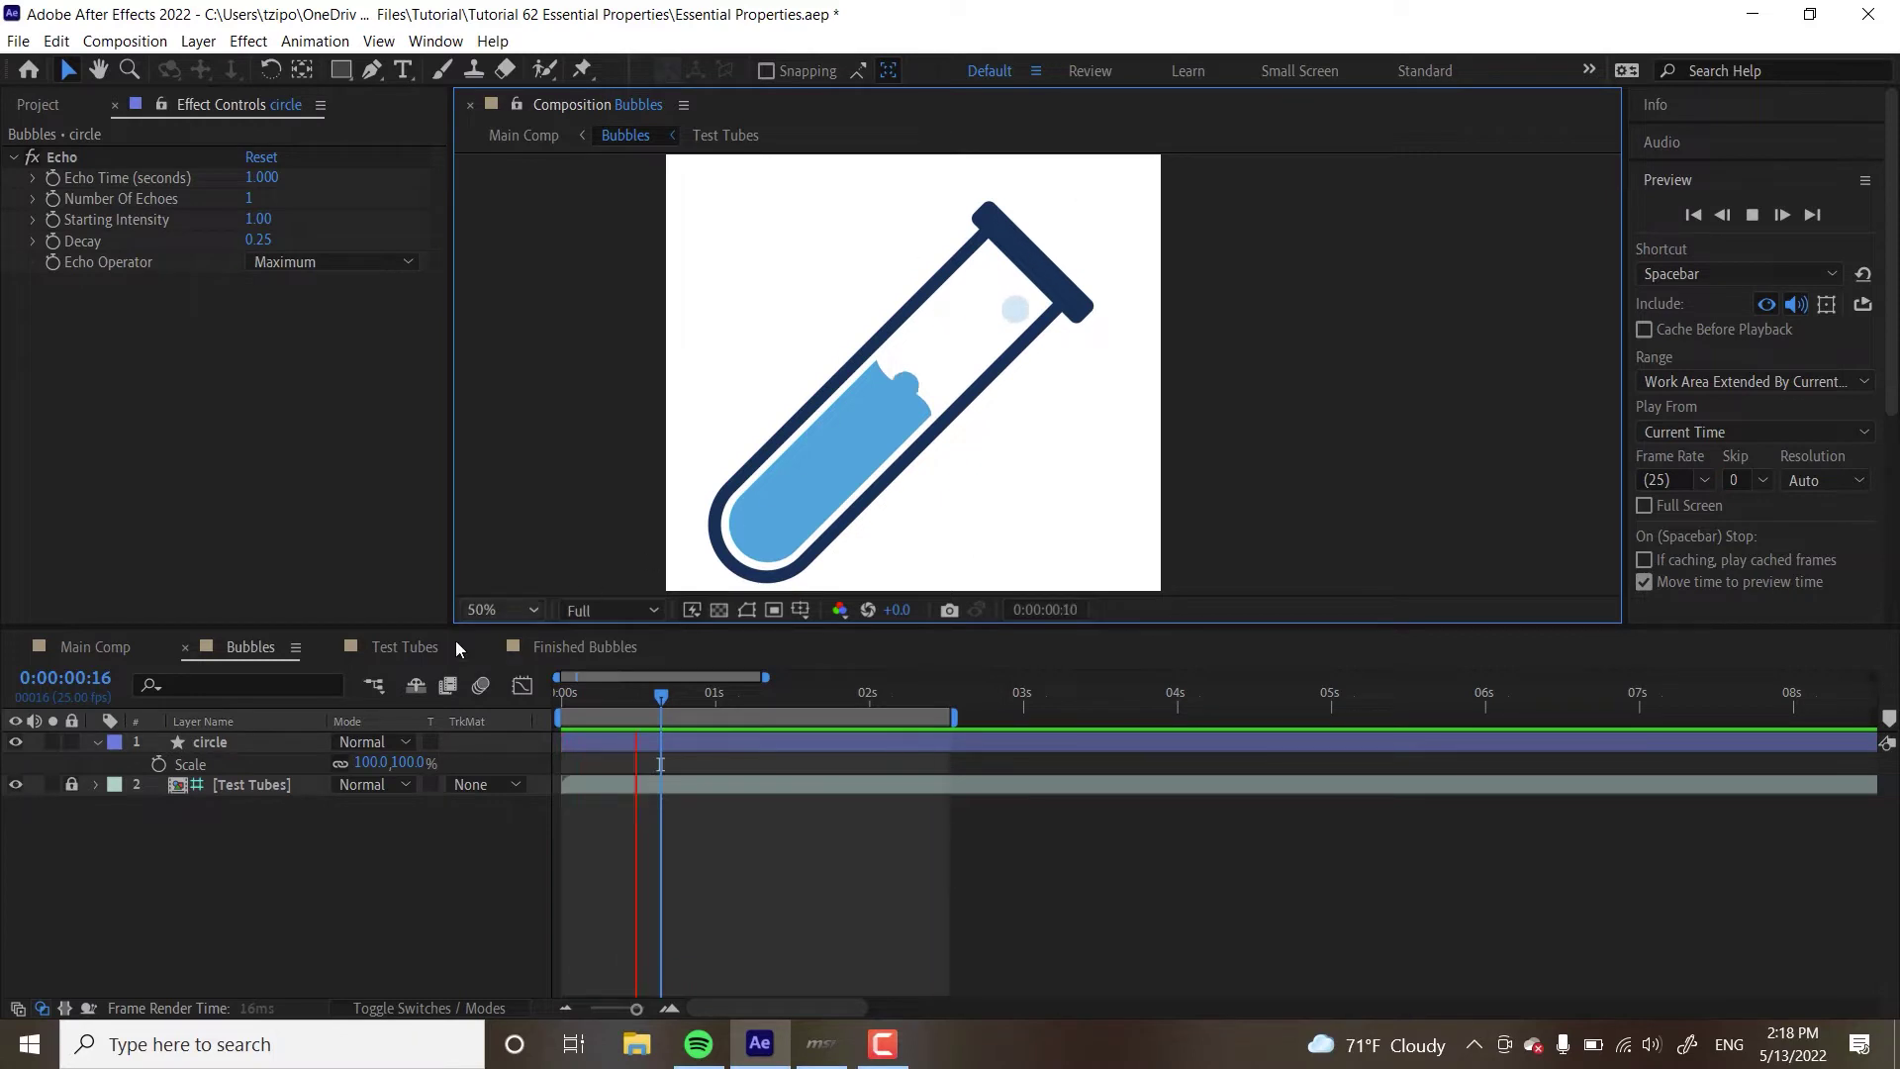
key("space")
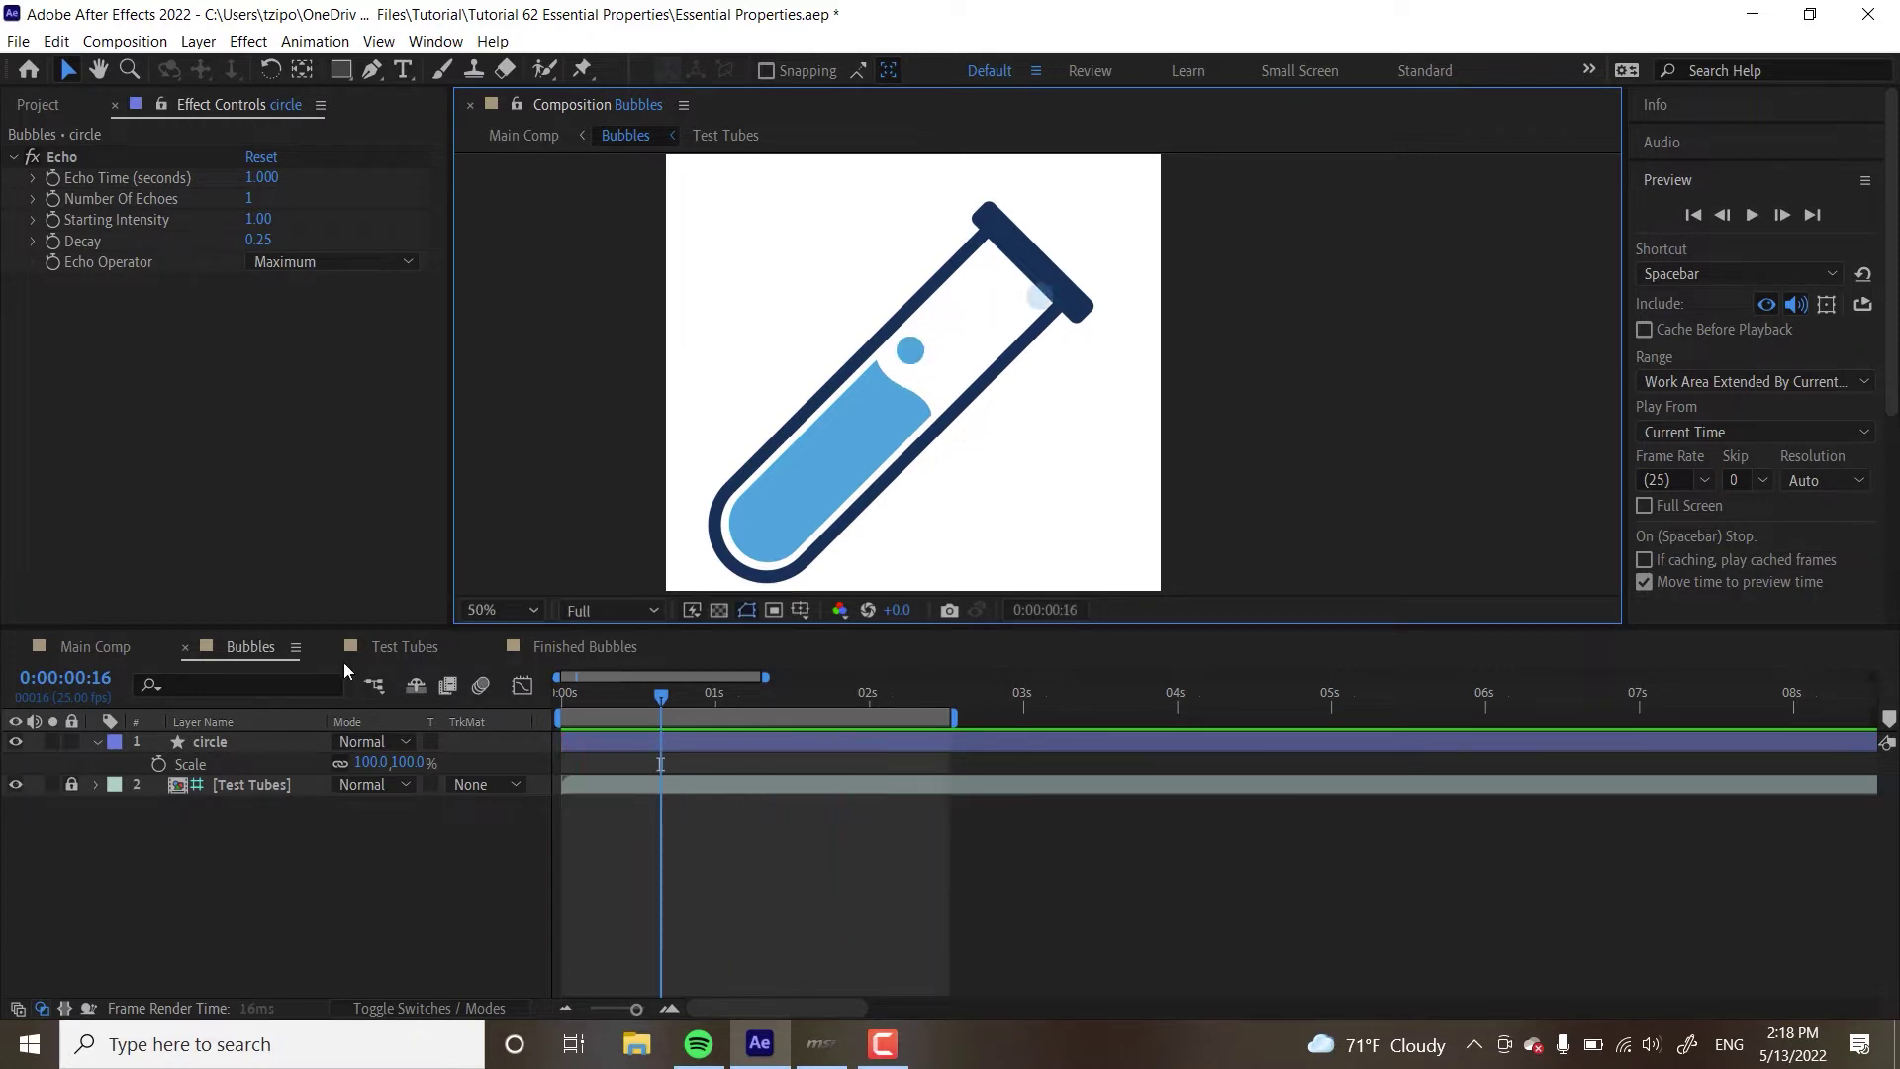
Show the circle layer's keyframed Position and Opacity and preview its motion
left_click(222, 740)
key("u")
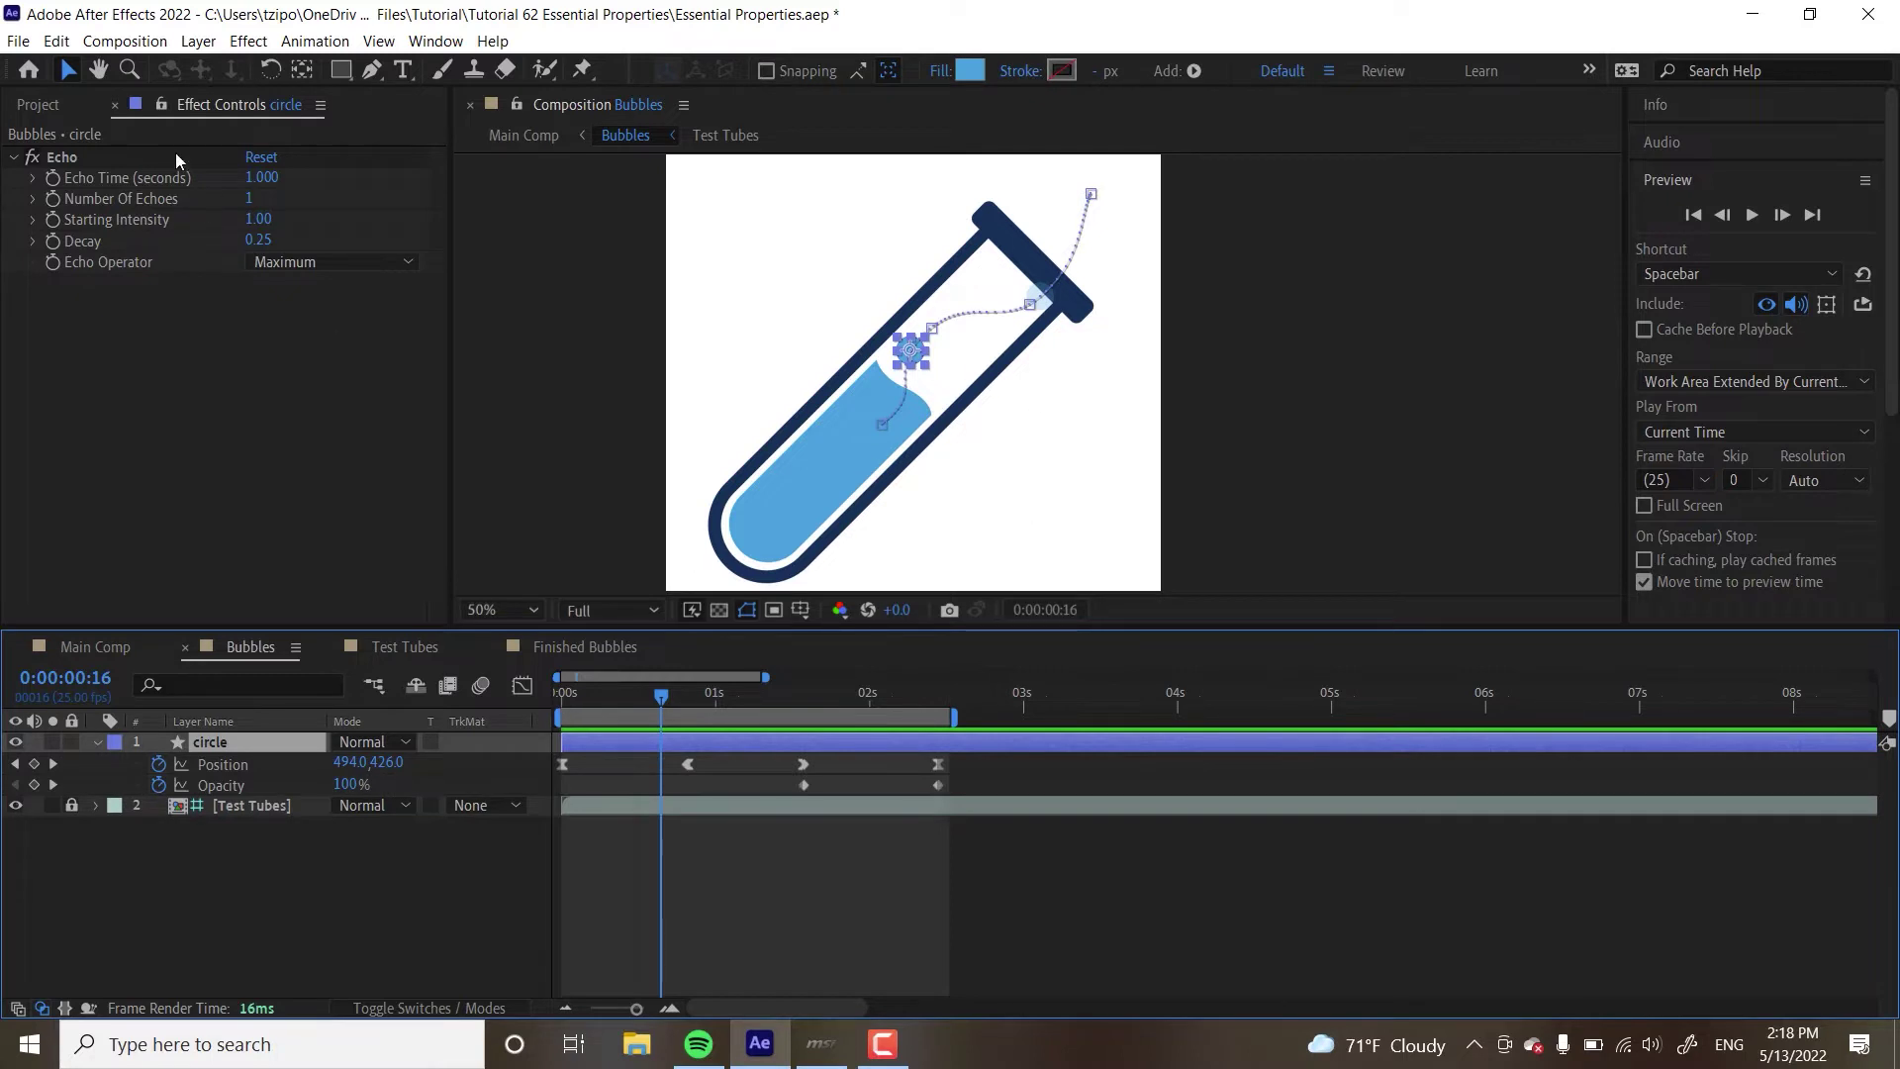
key("space")
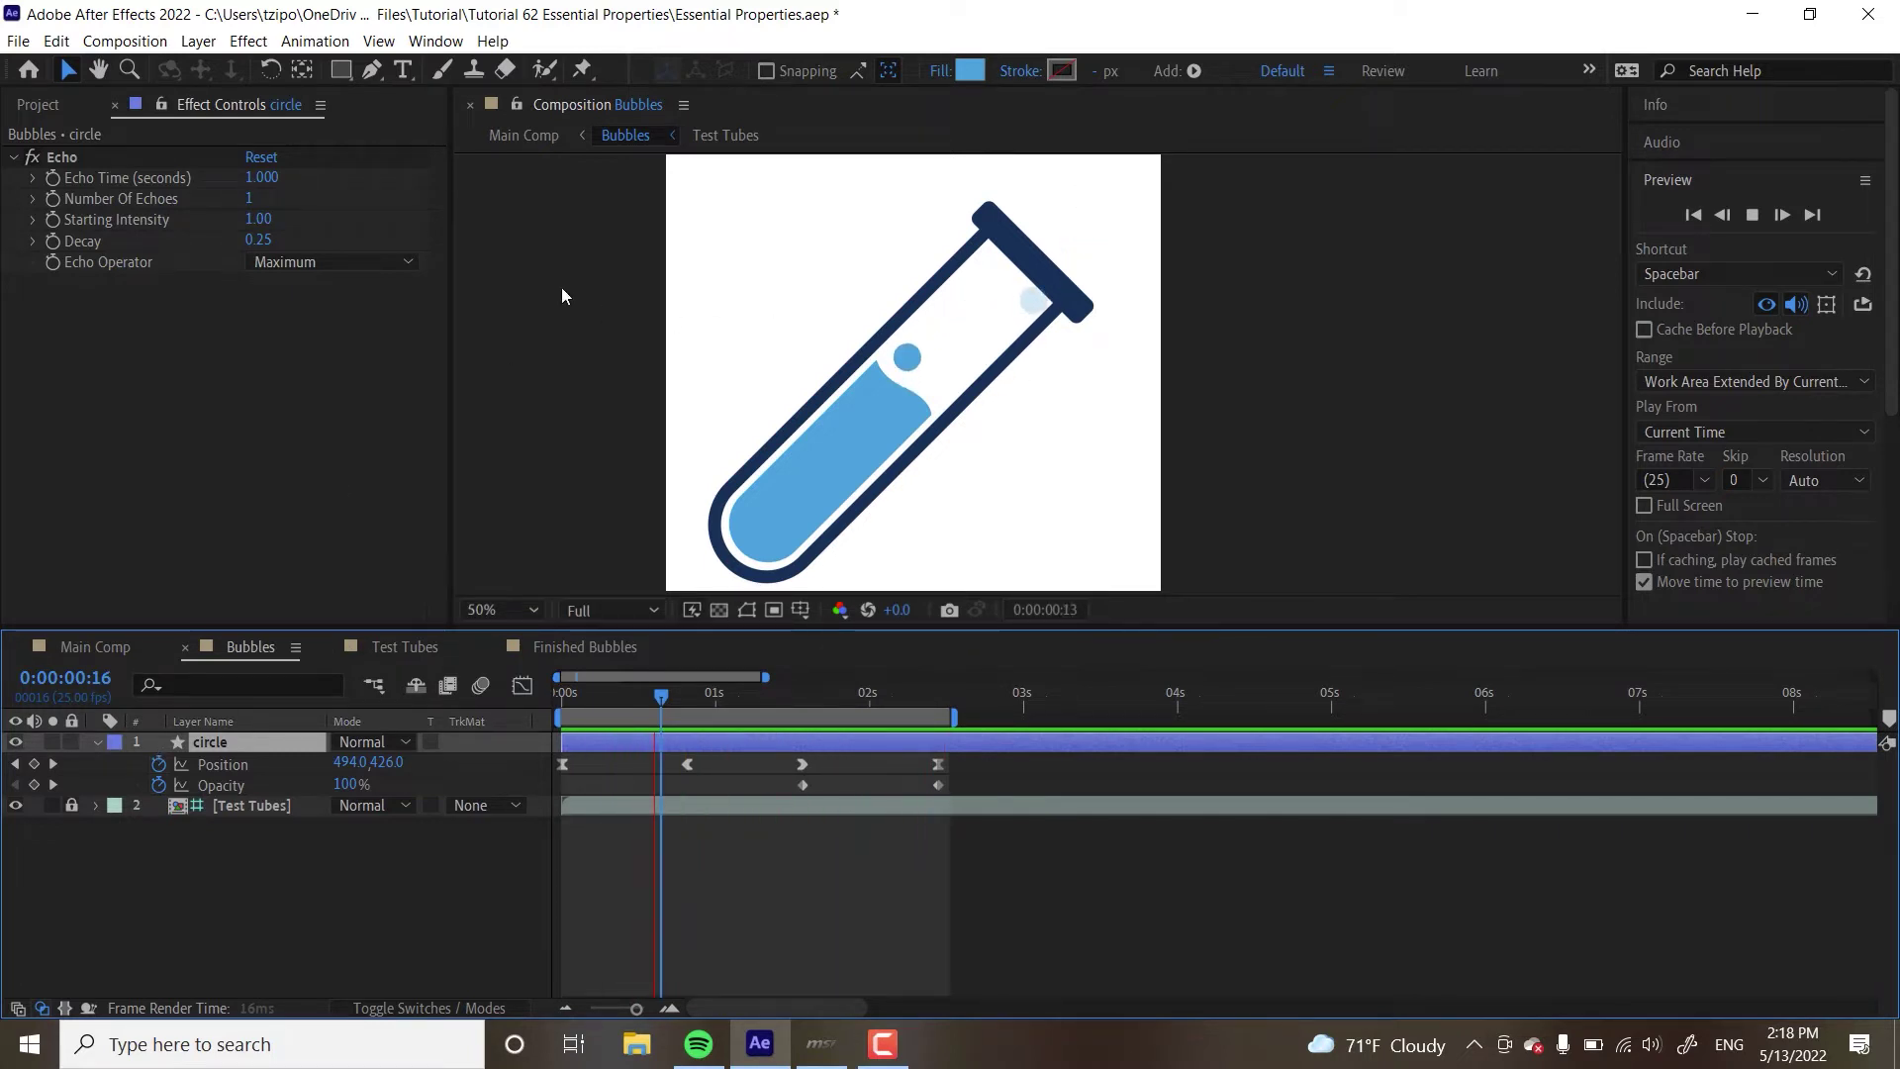
key("space")
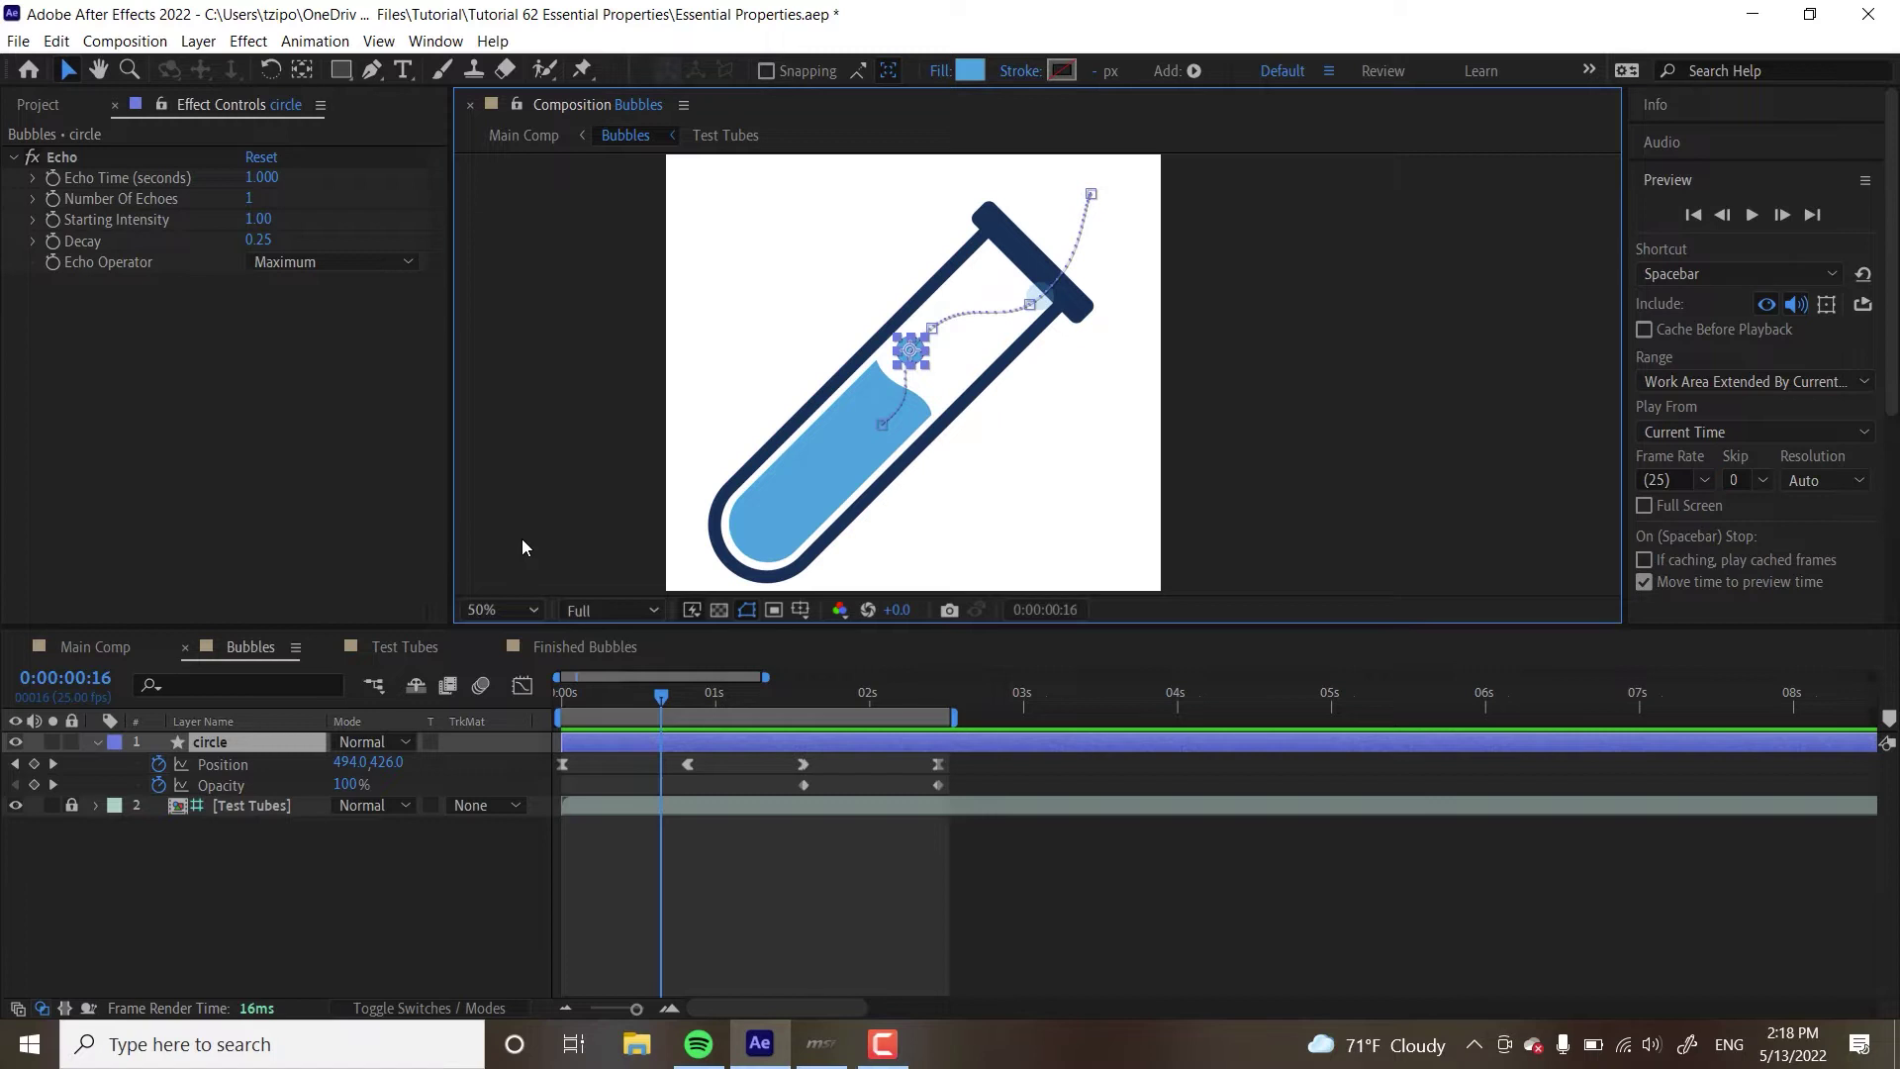
left_click(435, 42)
In Essential Graphics, add the circle's Position (494.0, 426.0) as a control, accepting the keyframe warning
left_click(554, 275)
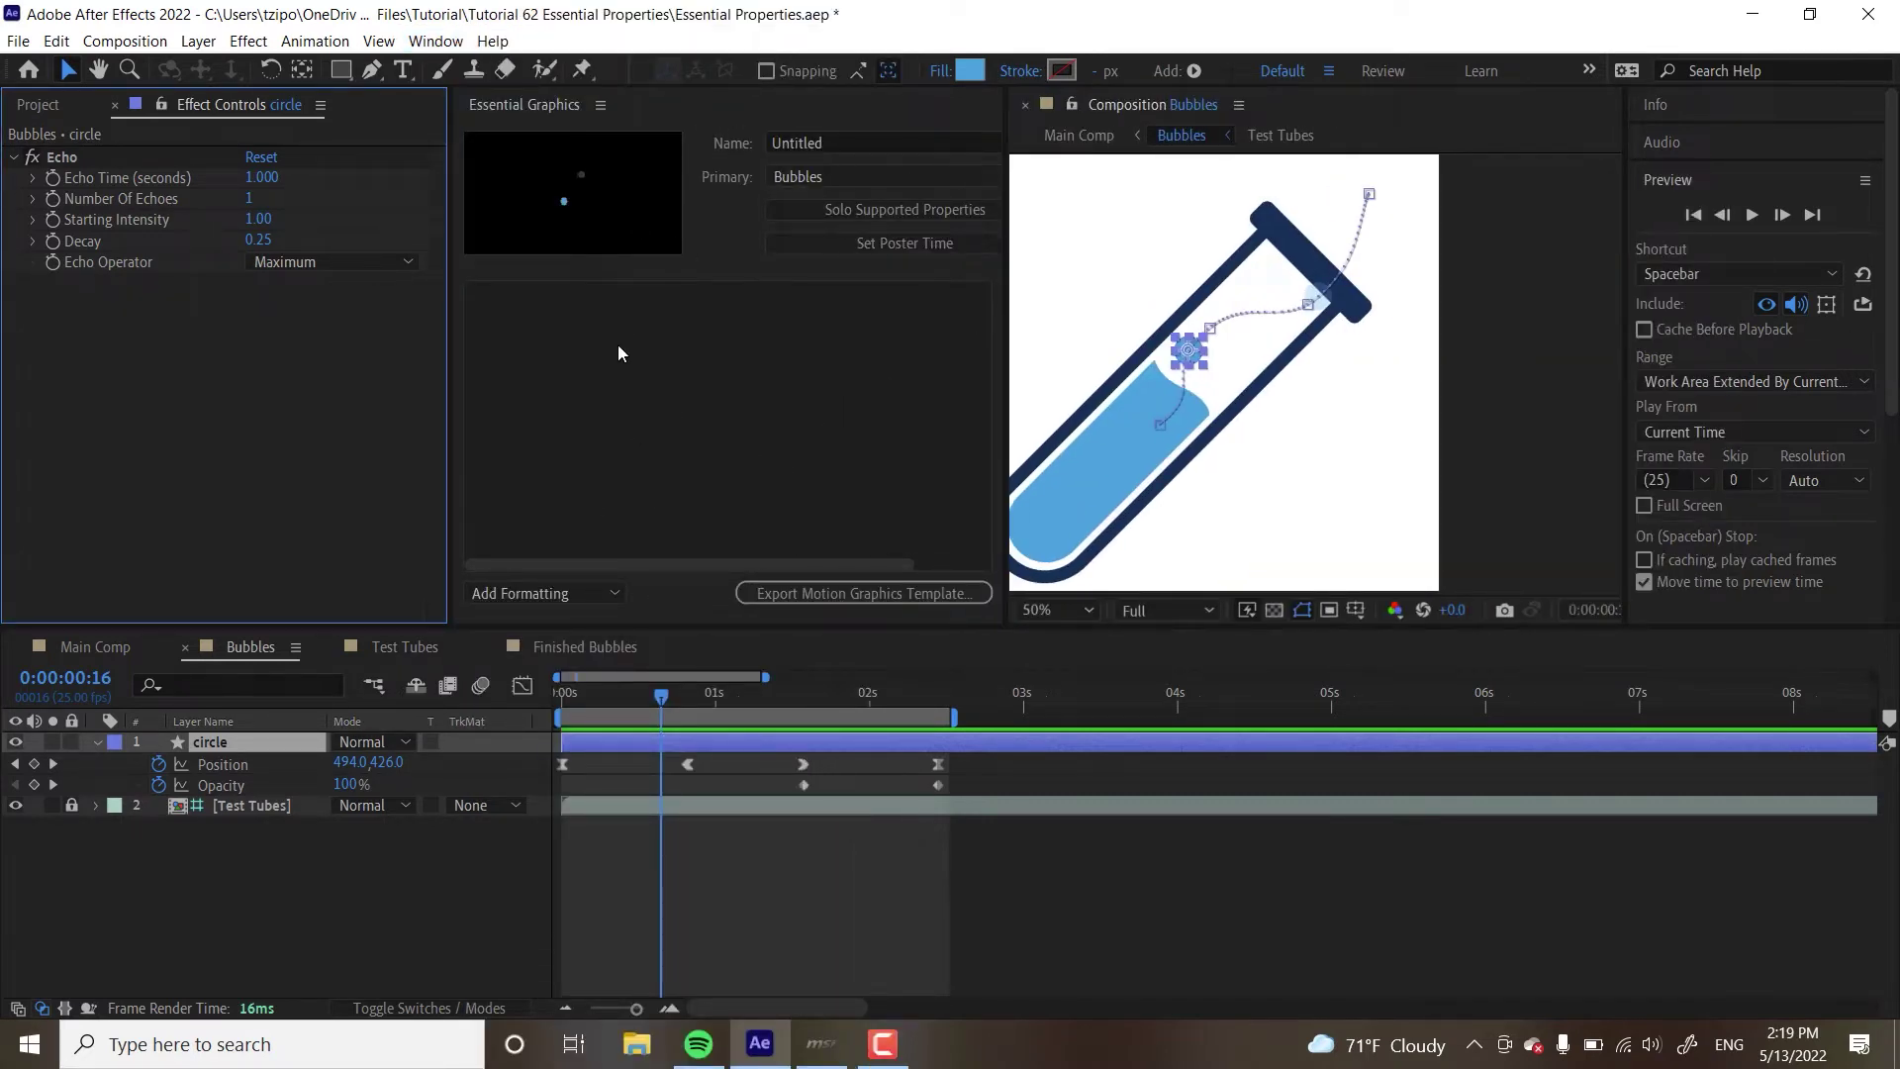
left_click(222, 762)
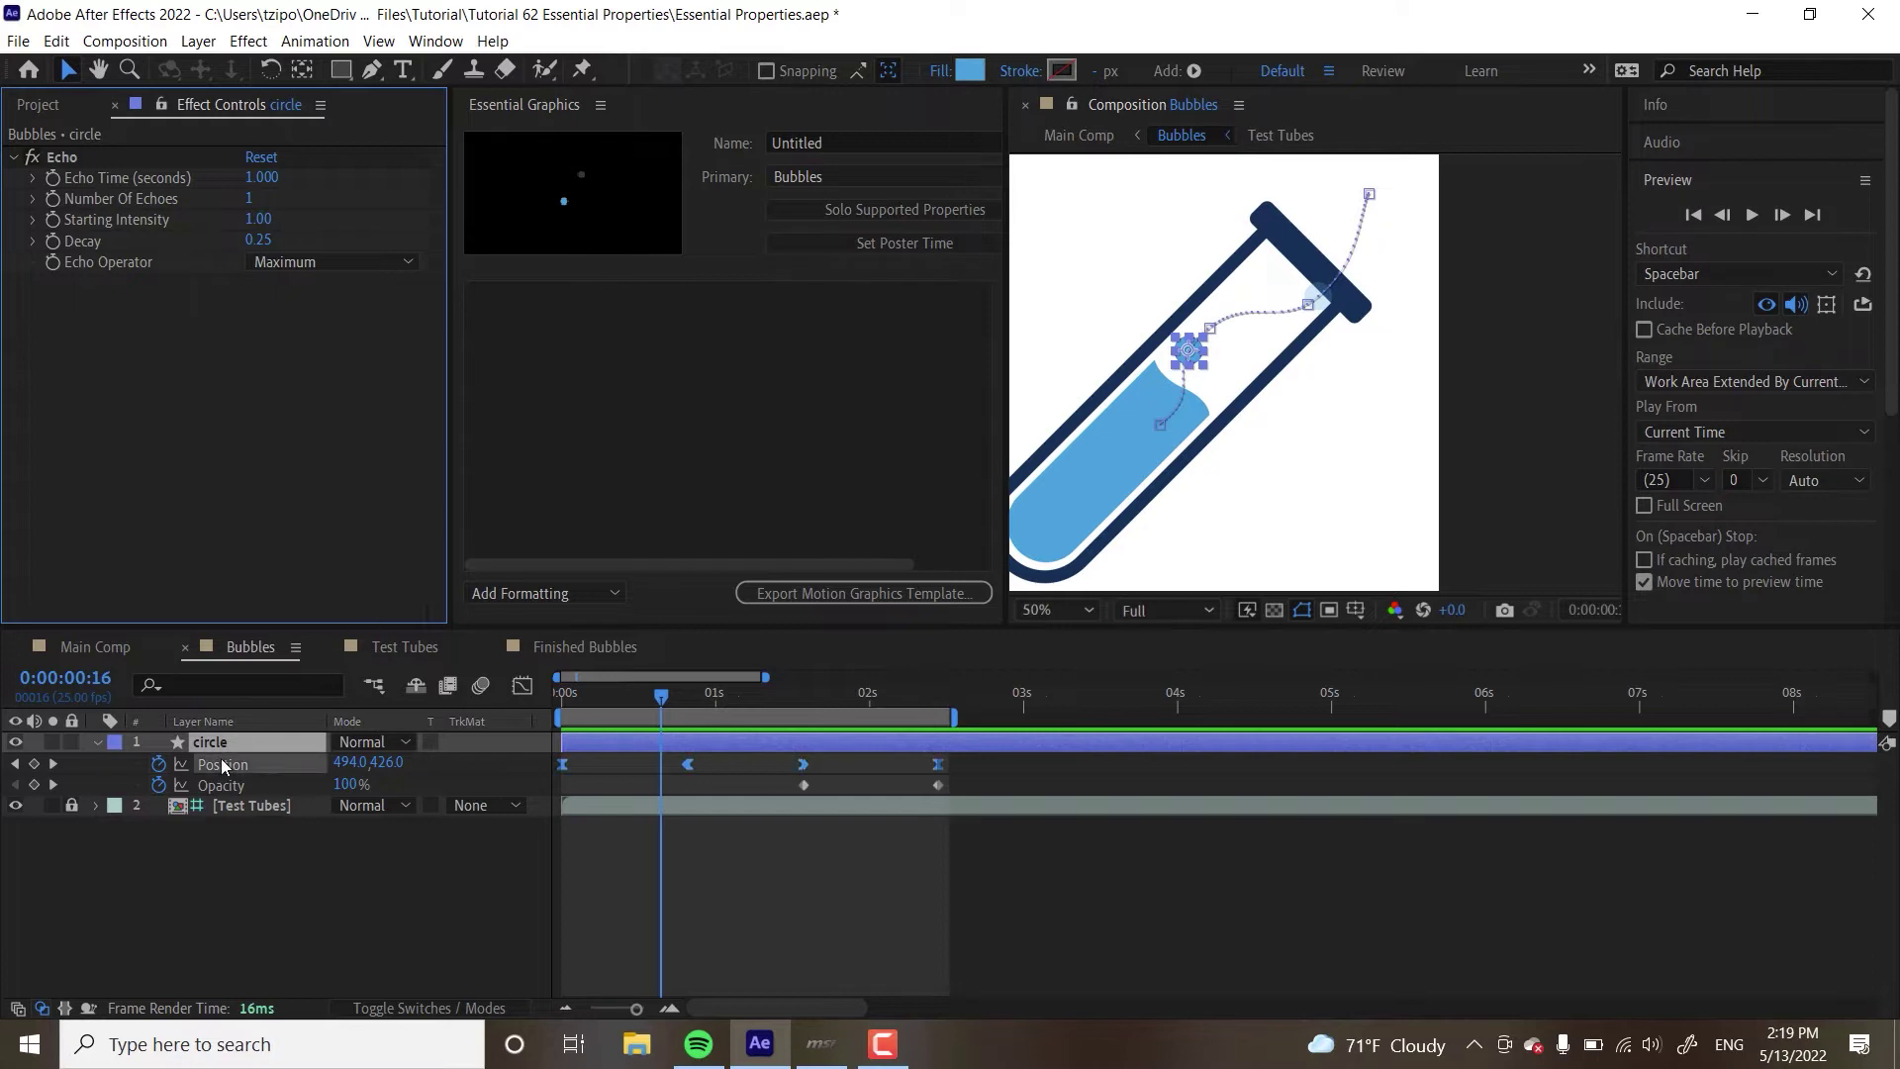
left_click_drag(221, 762, 525, 423)
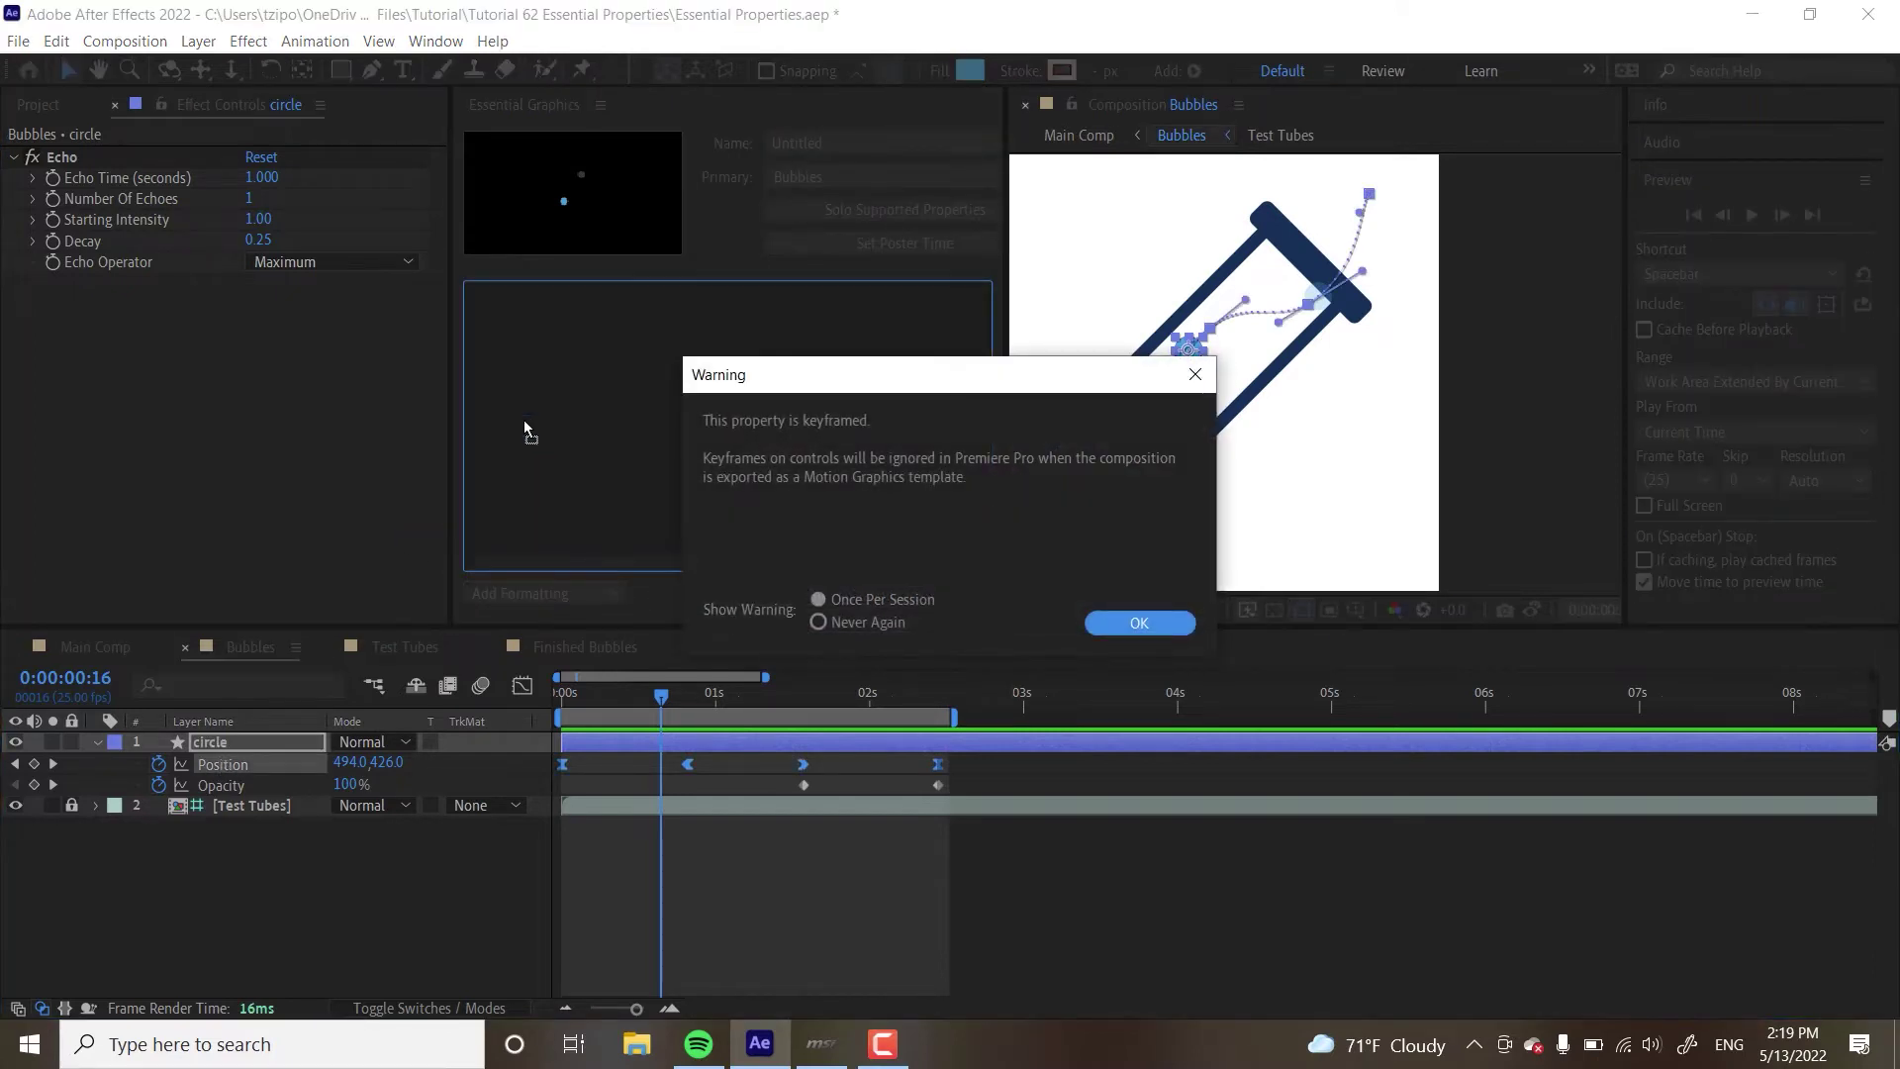
left_click(1133, 623)
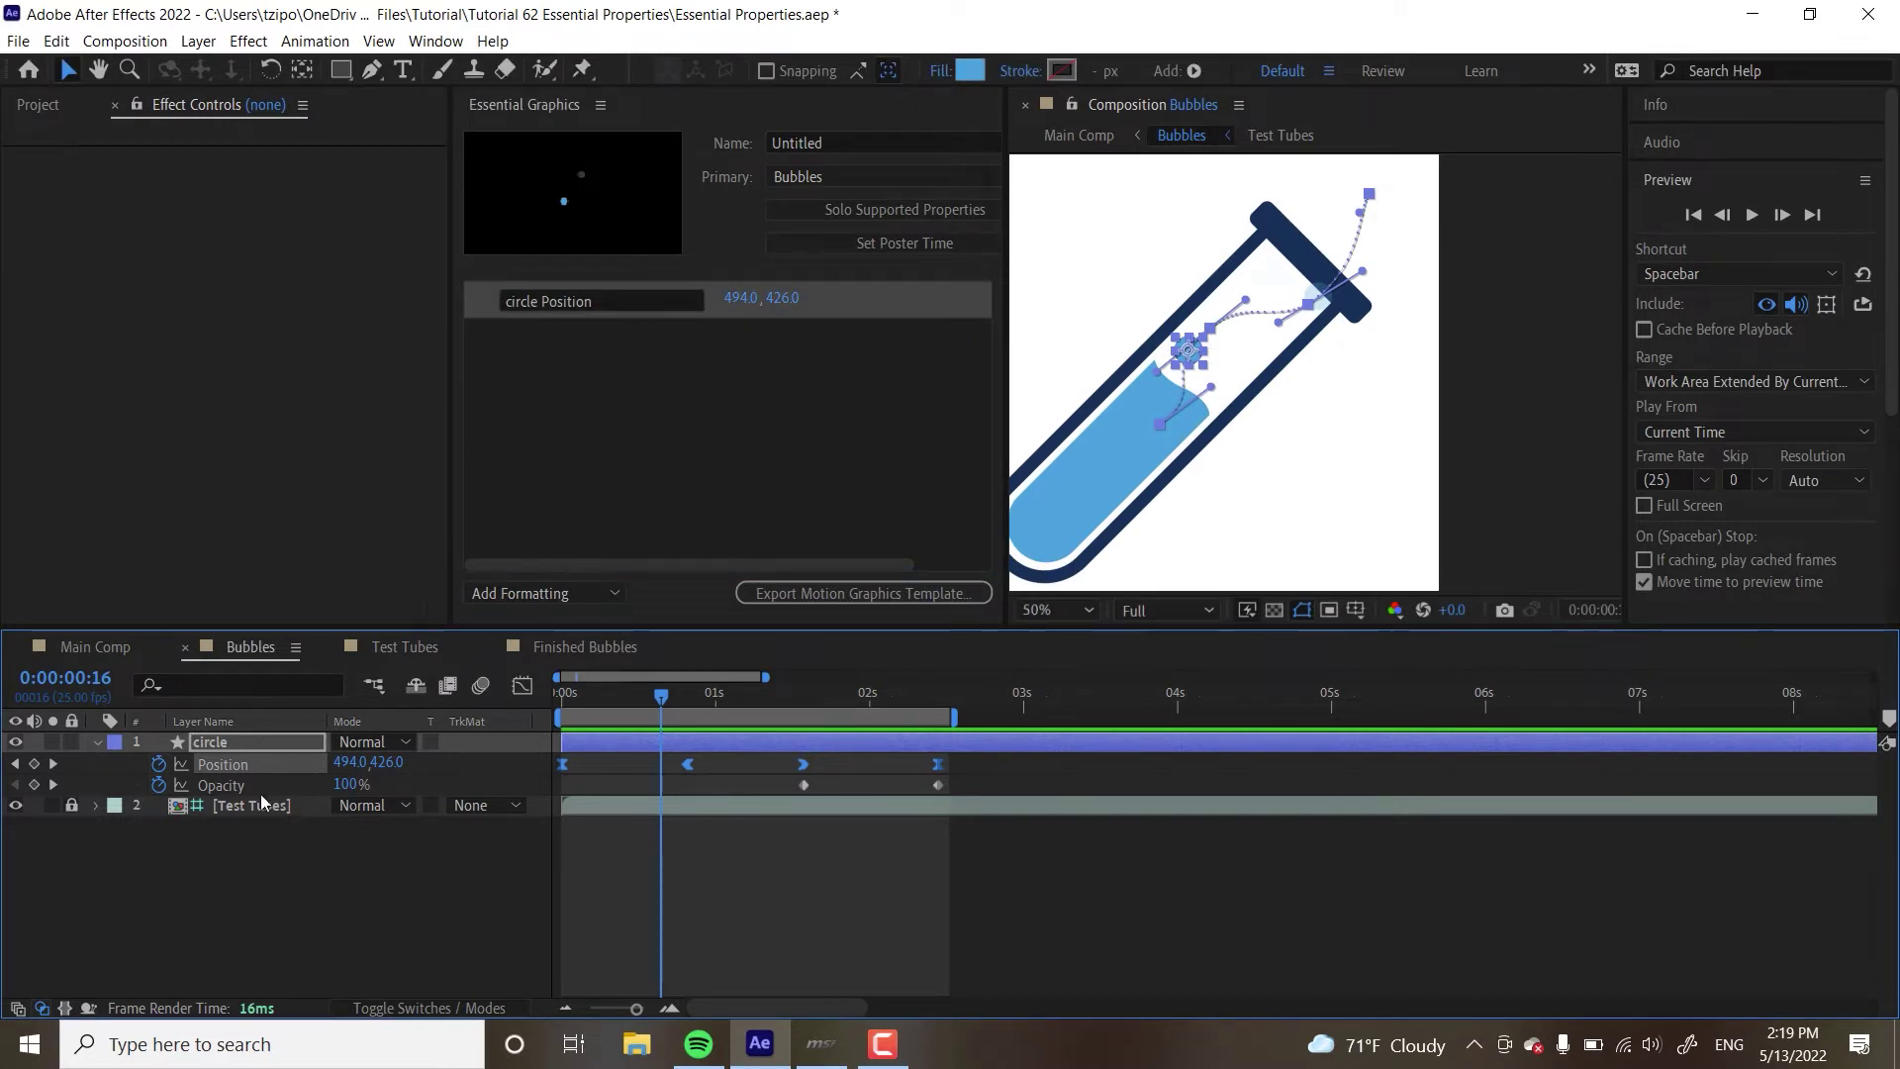
Add the circle's Opacity (100%) to the Essential Graphics template
right_click(230, 786)
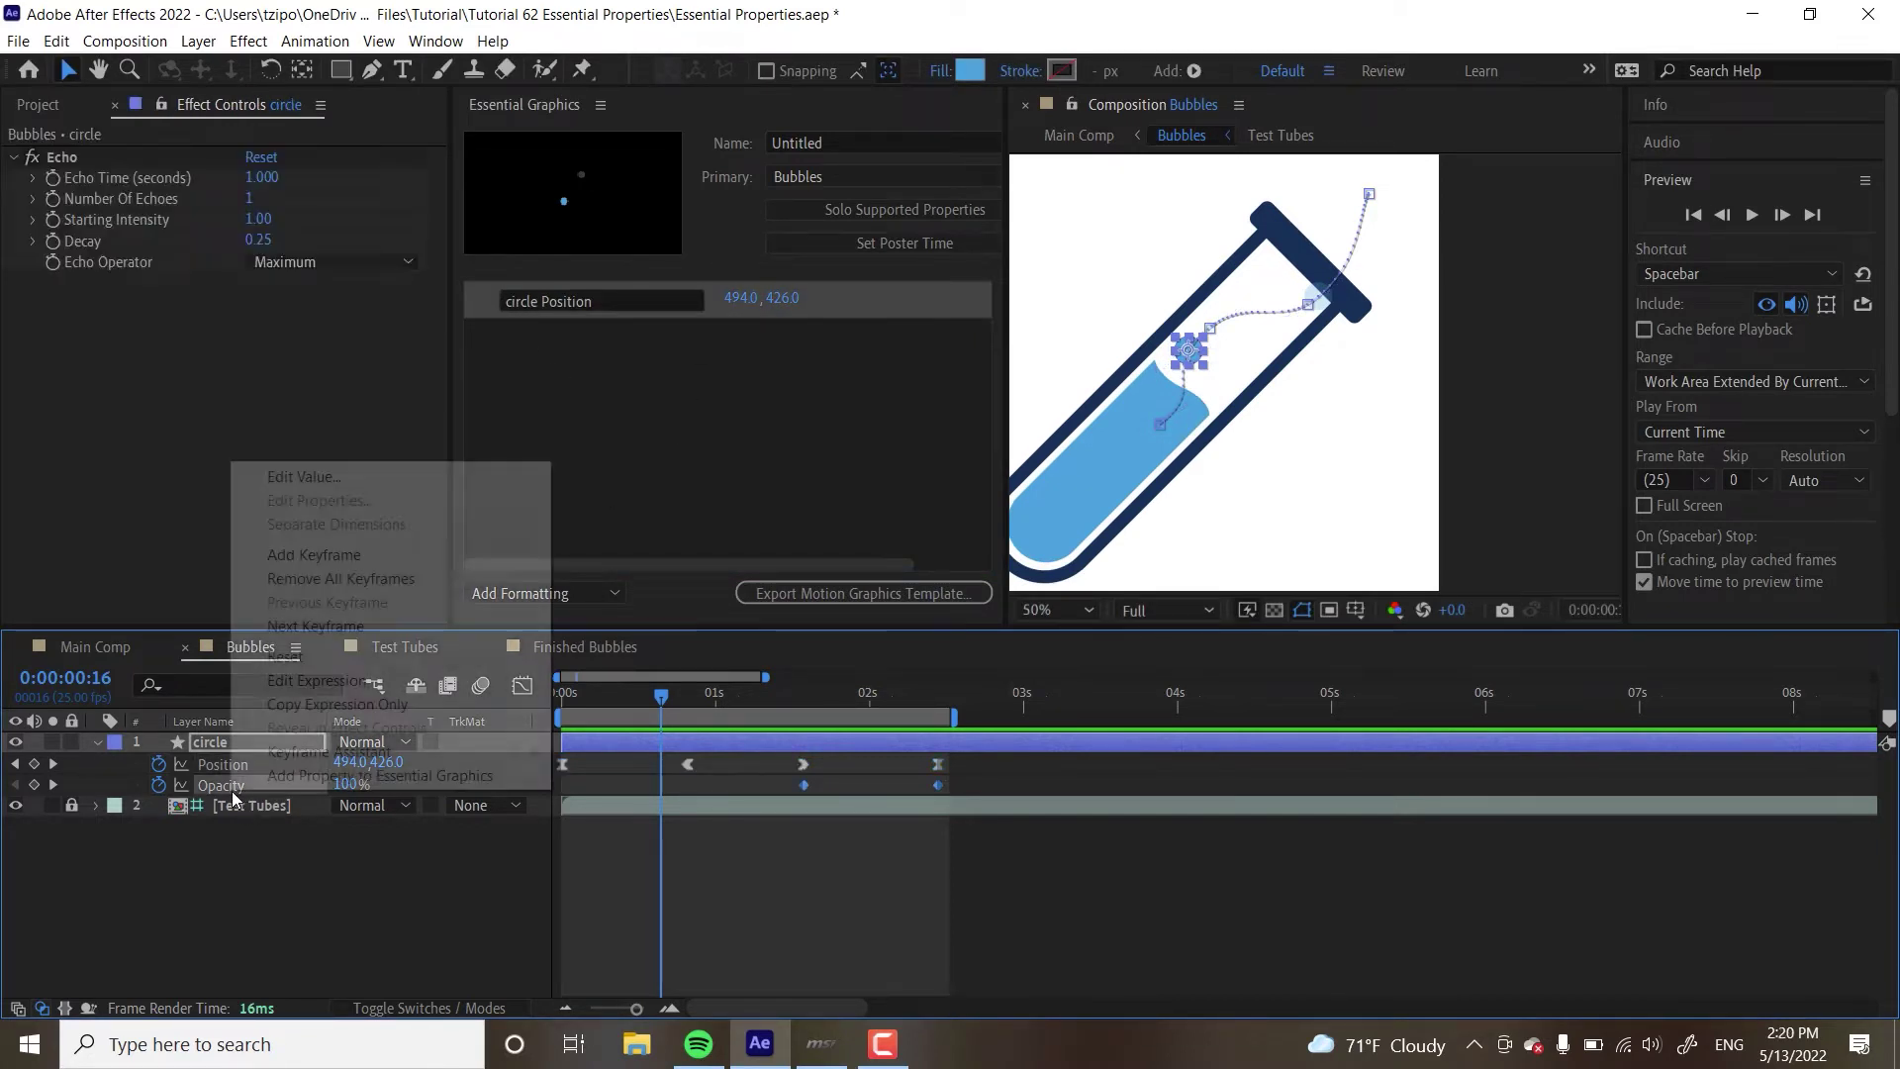
left_click(380, 775)
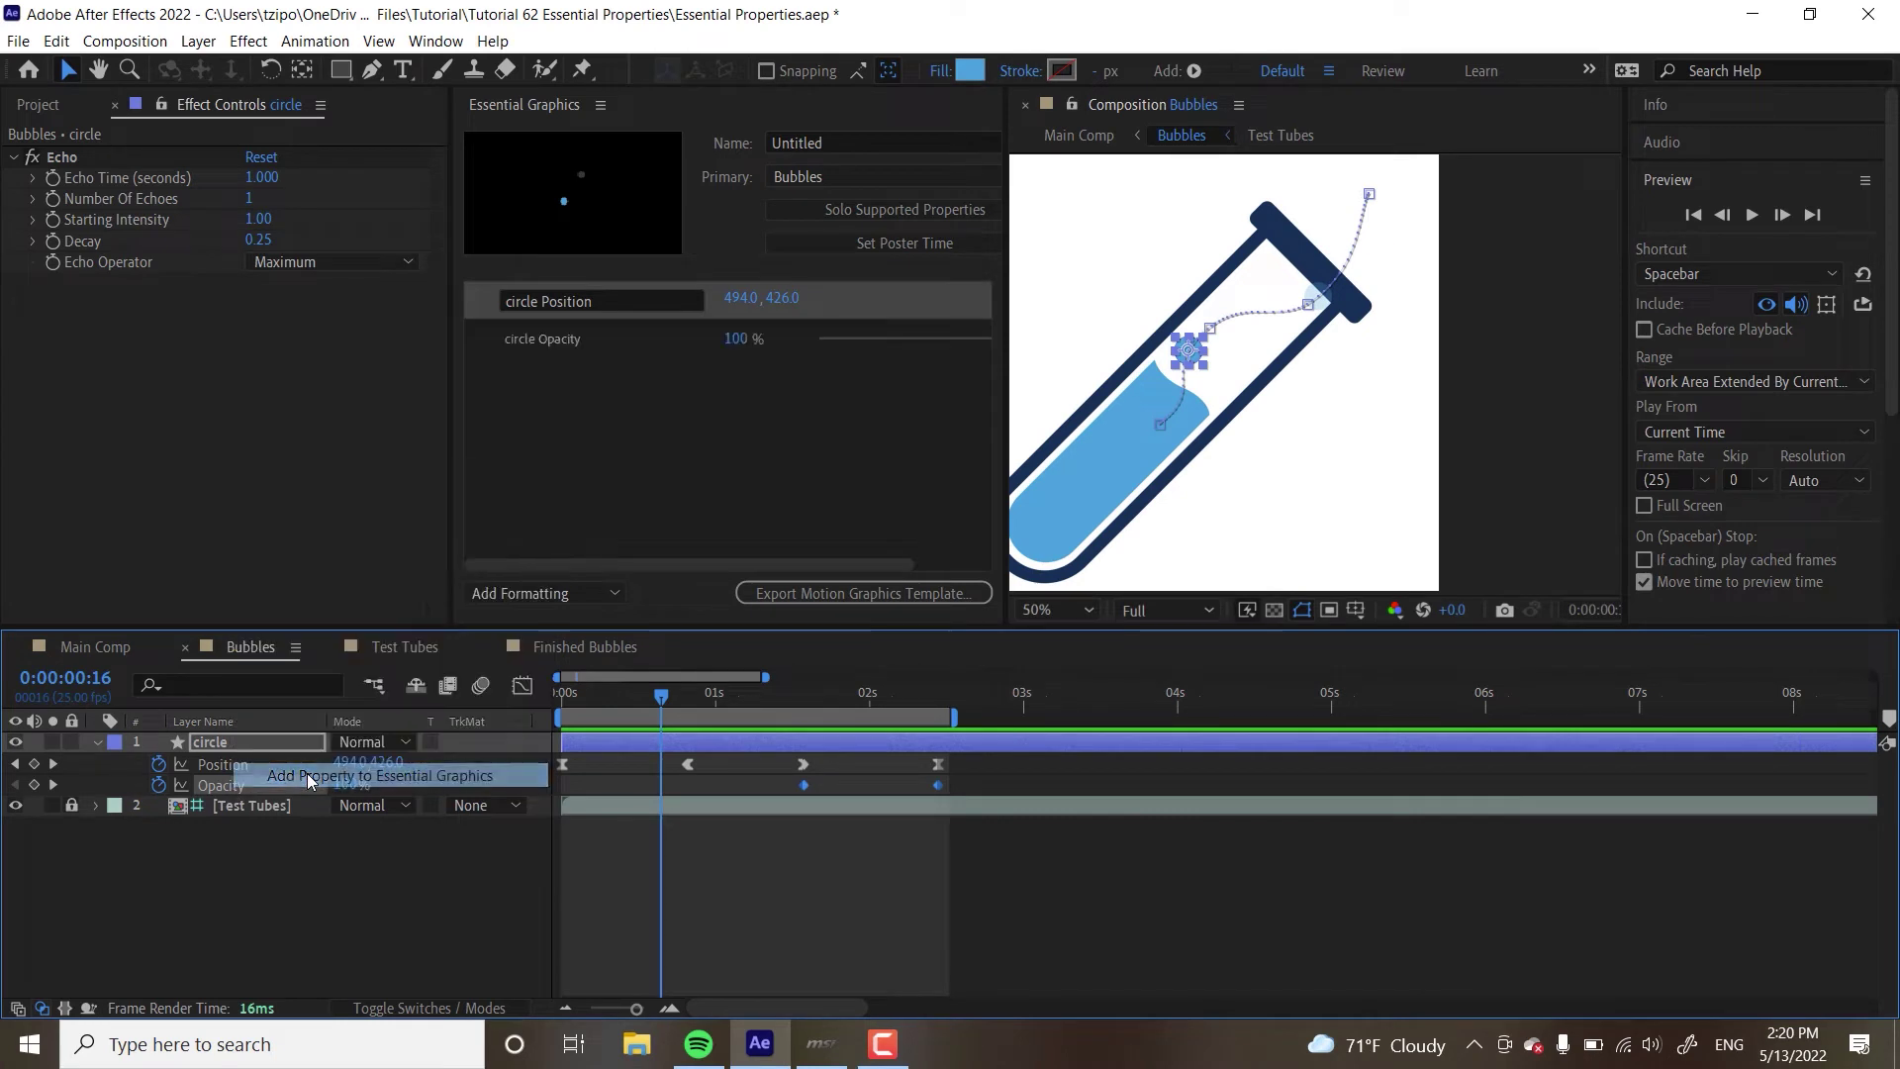
left_click(661, 525)
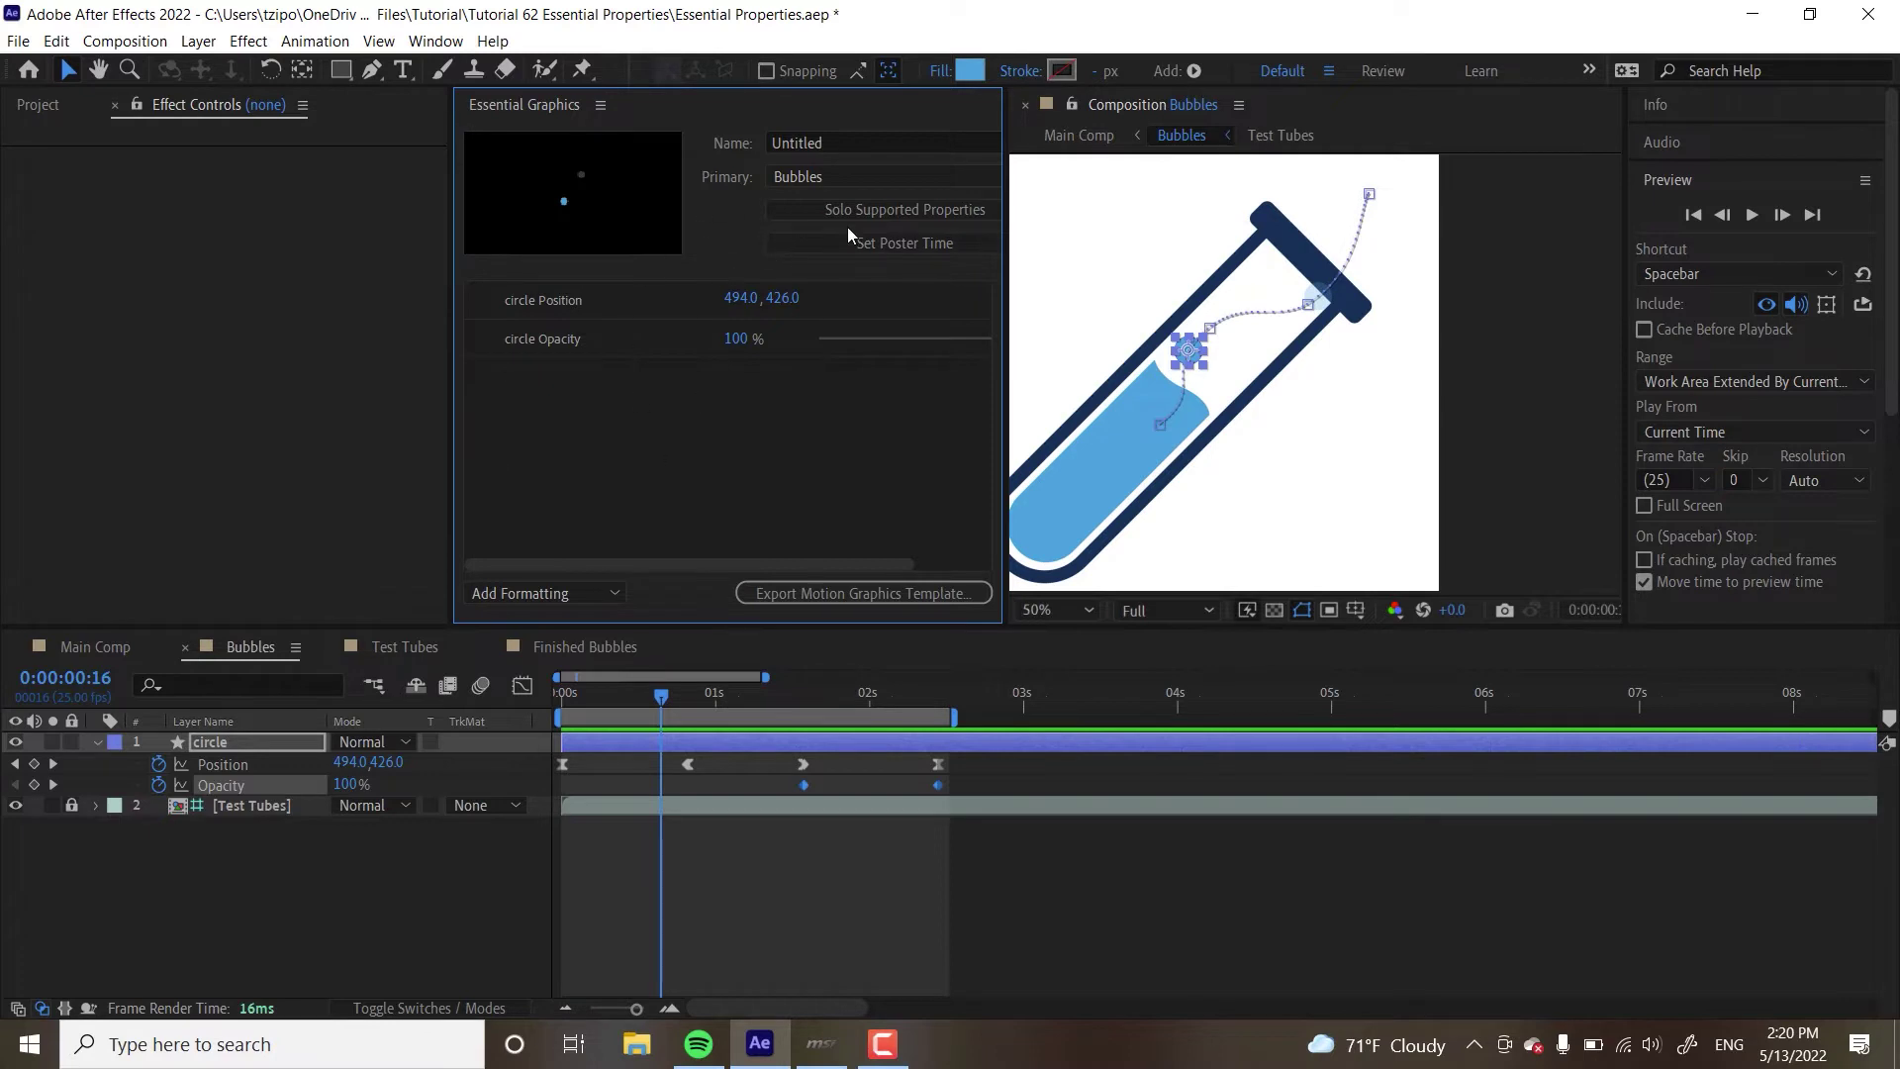
Review the circle's Essential Graphics-supported properties, then return to only its keyframed ones
left_click(881, 211)
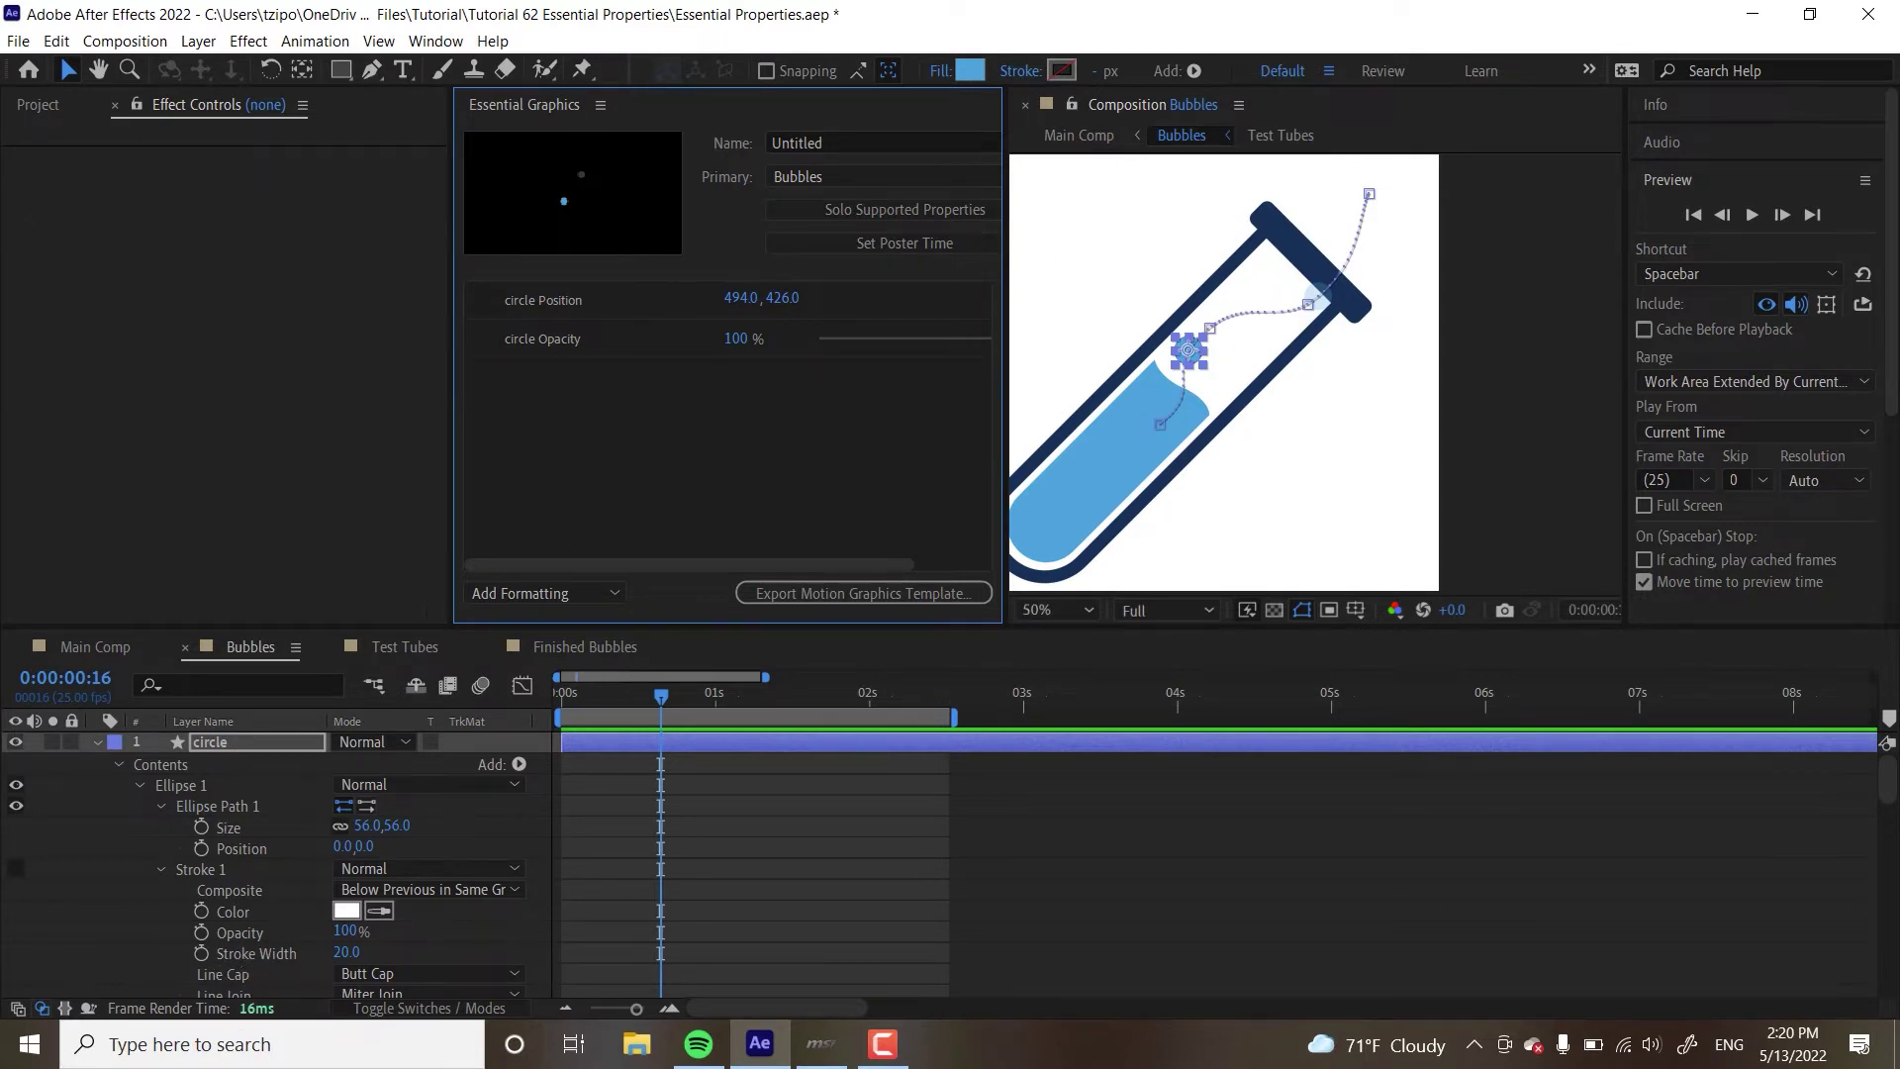
scroll(1885, 819, "down", 5)
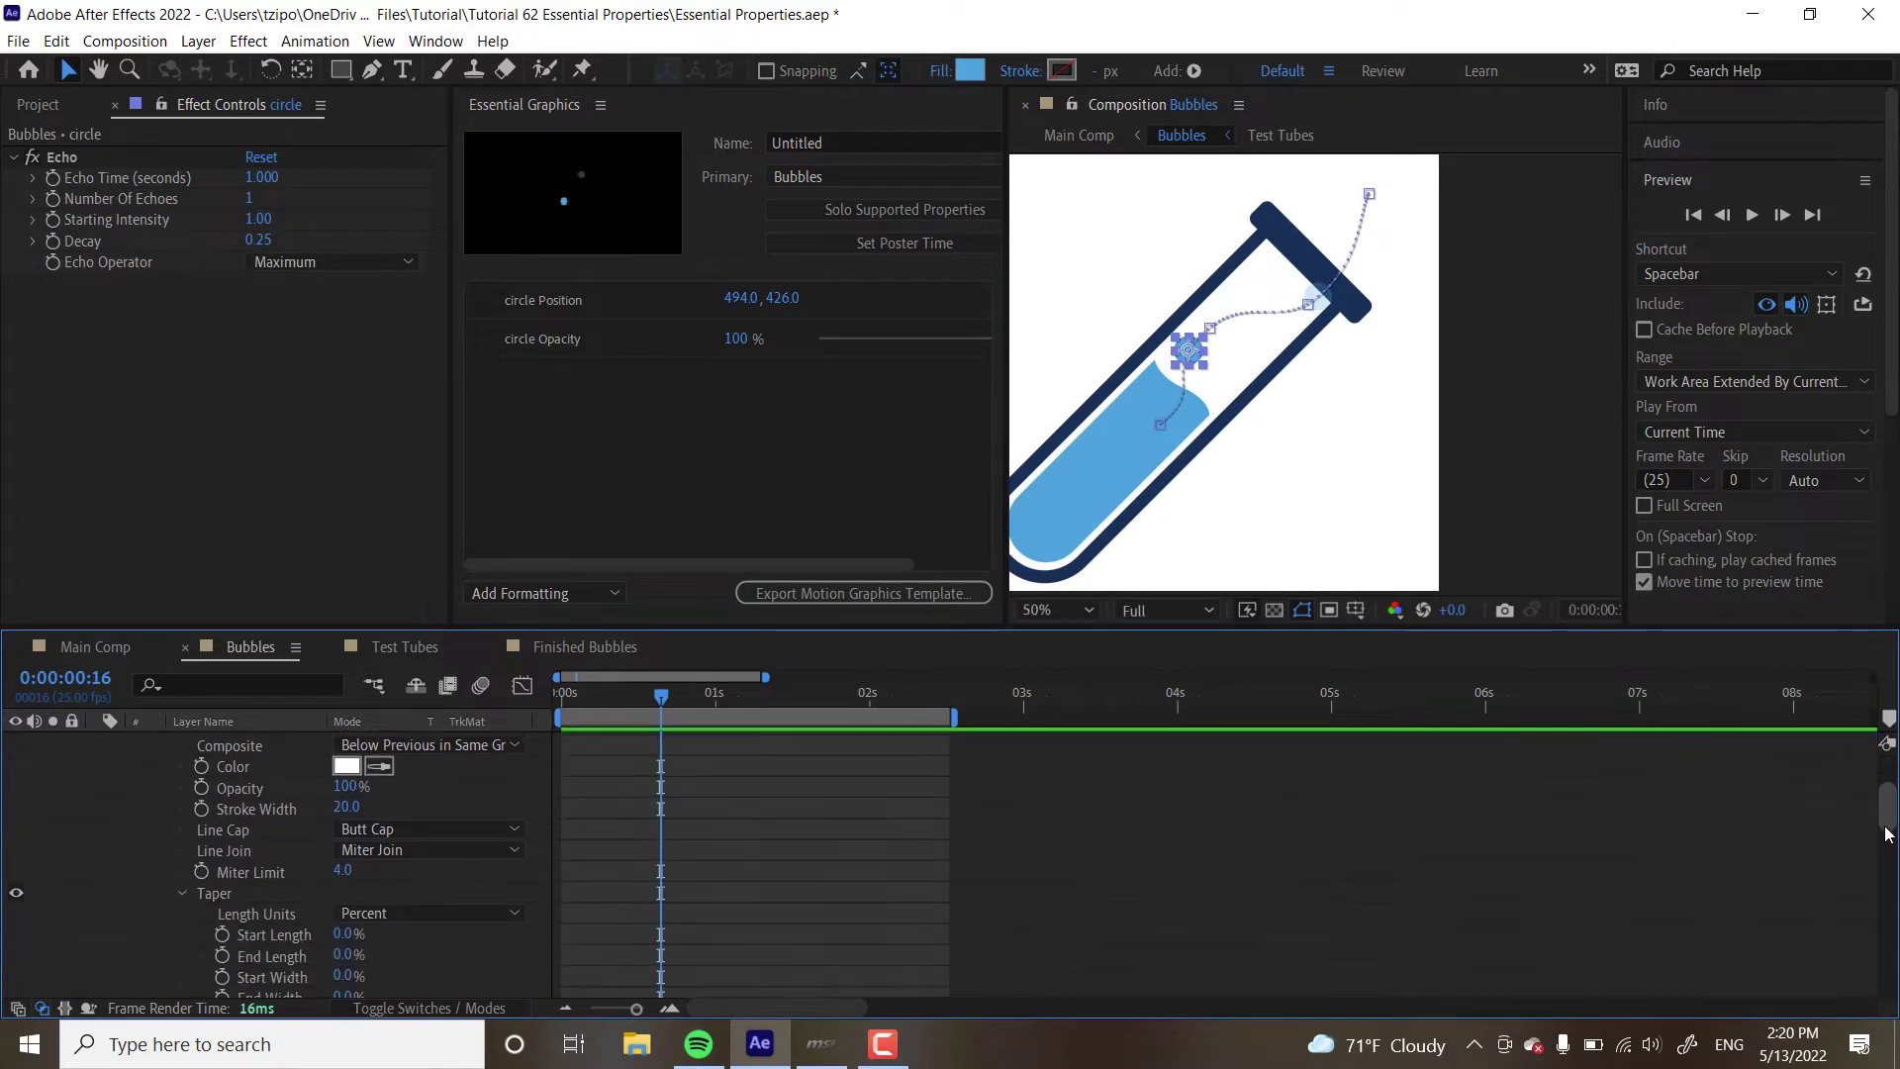
scroll(1887, 789, "up", 4)
key("ctrl+Left")
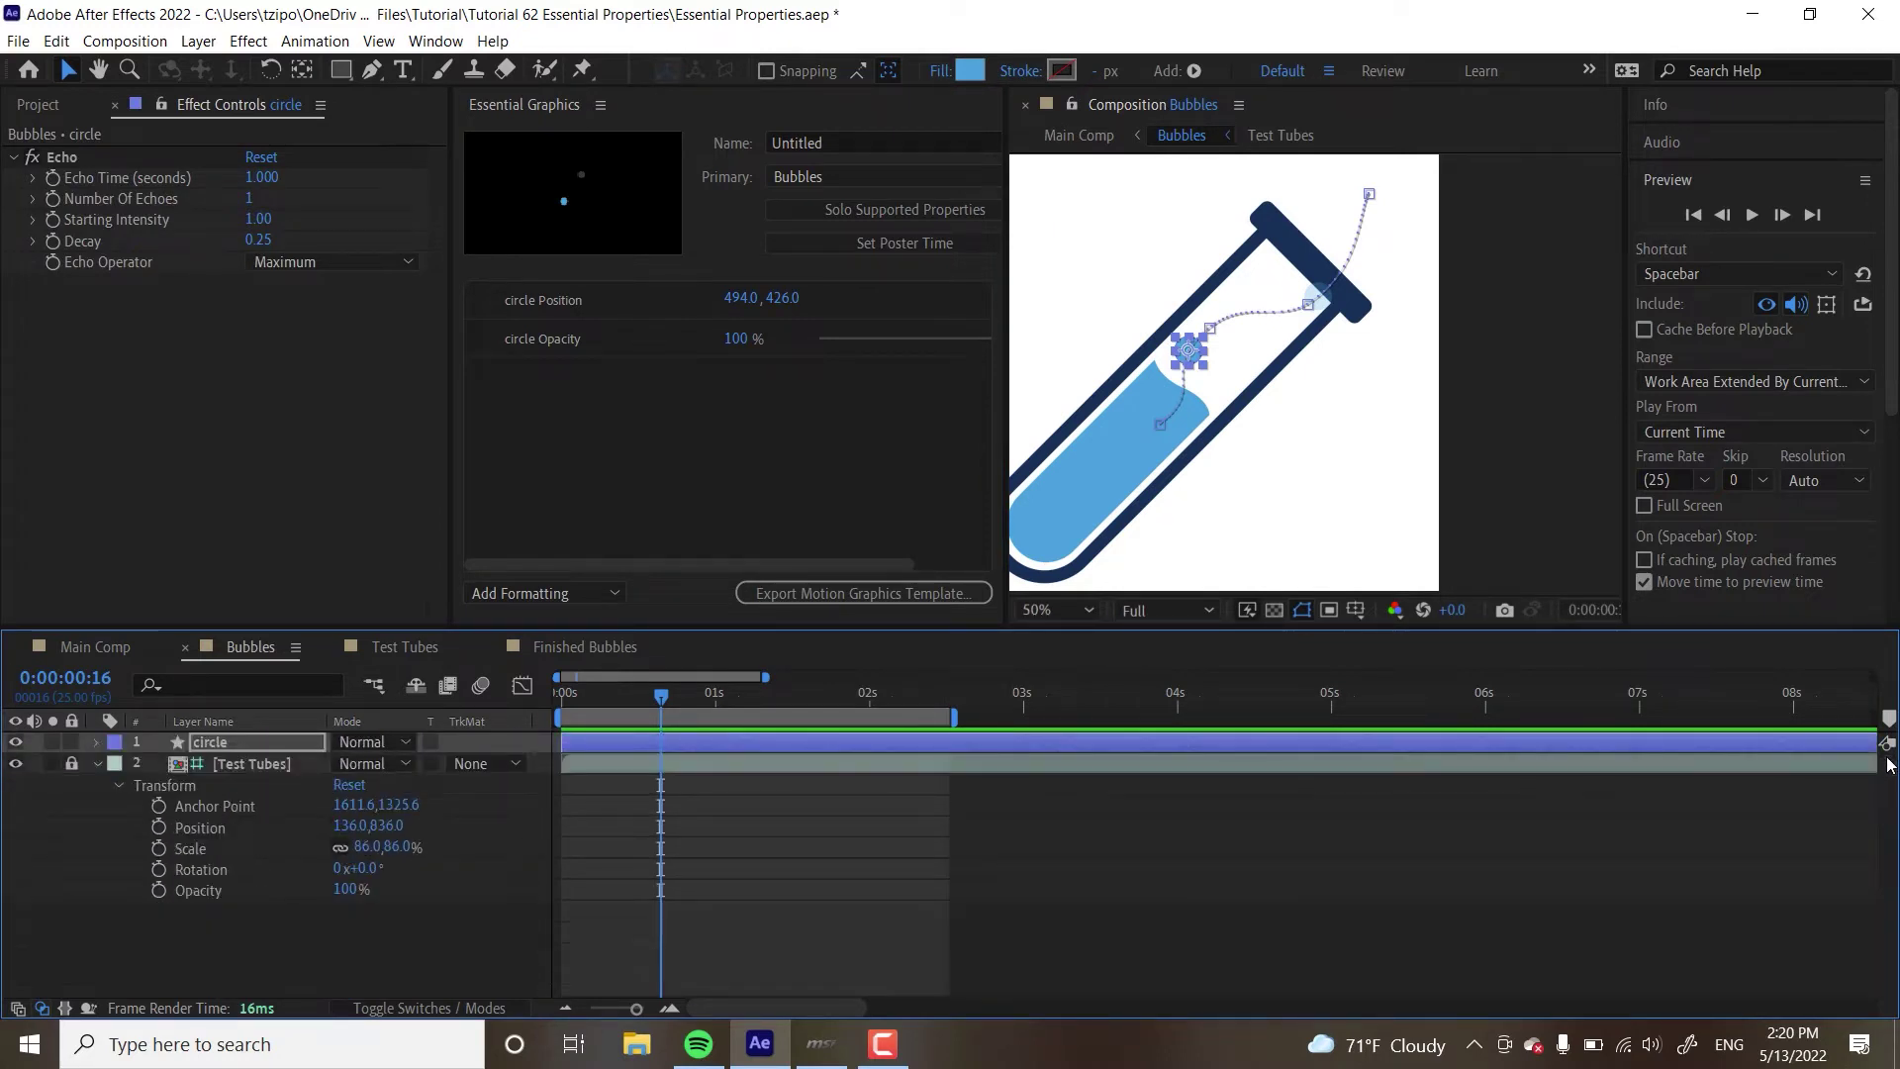
key("u")
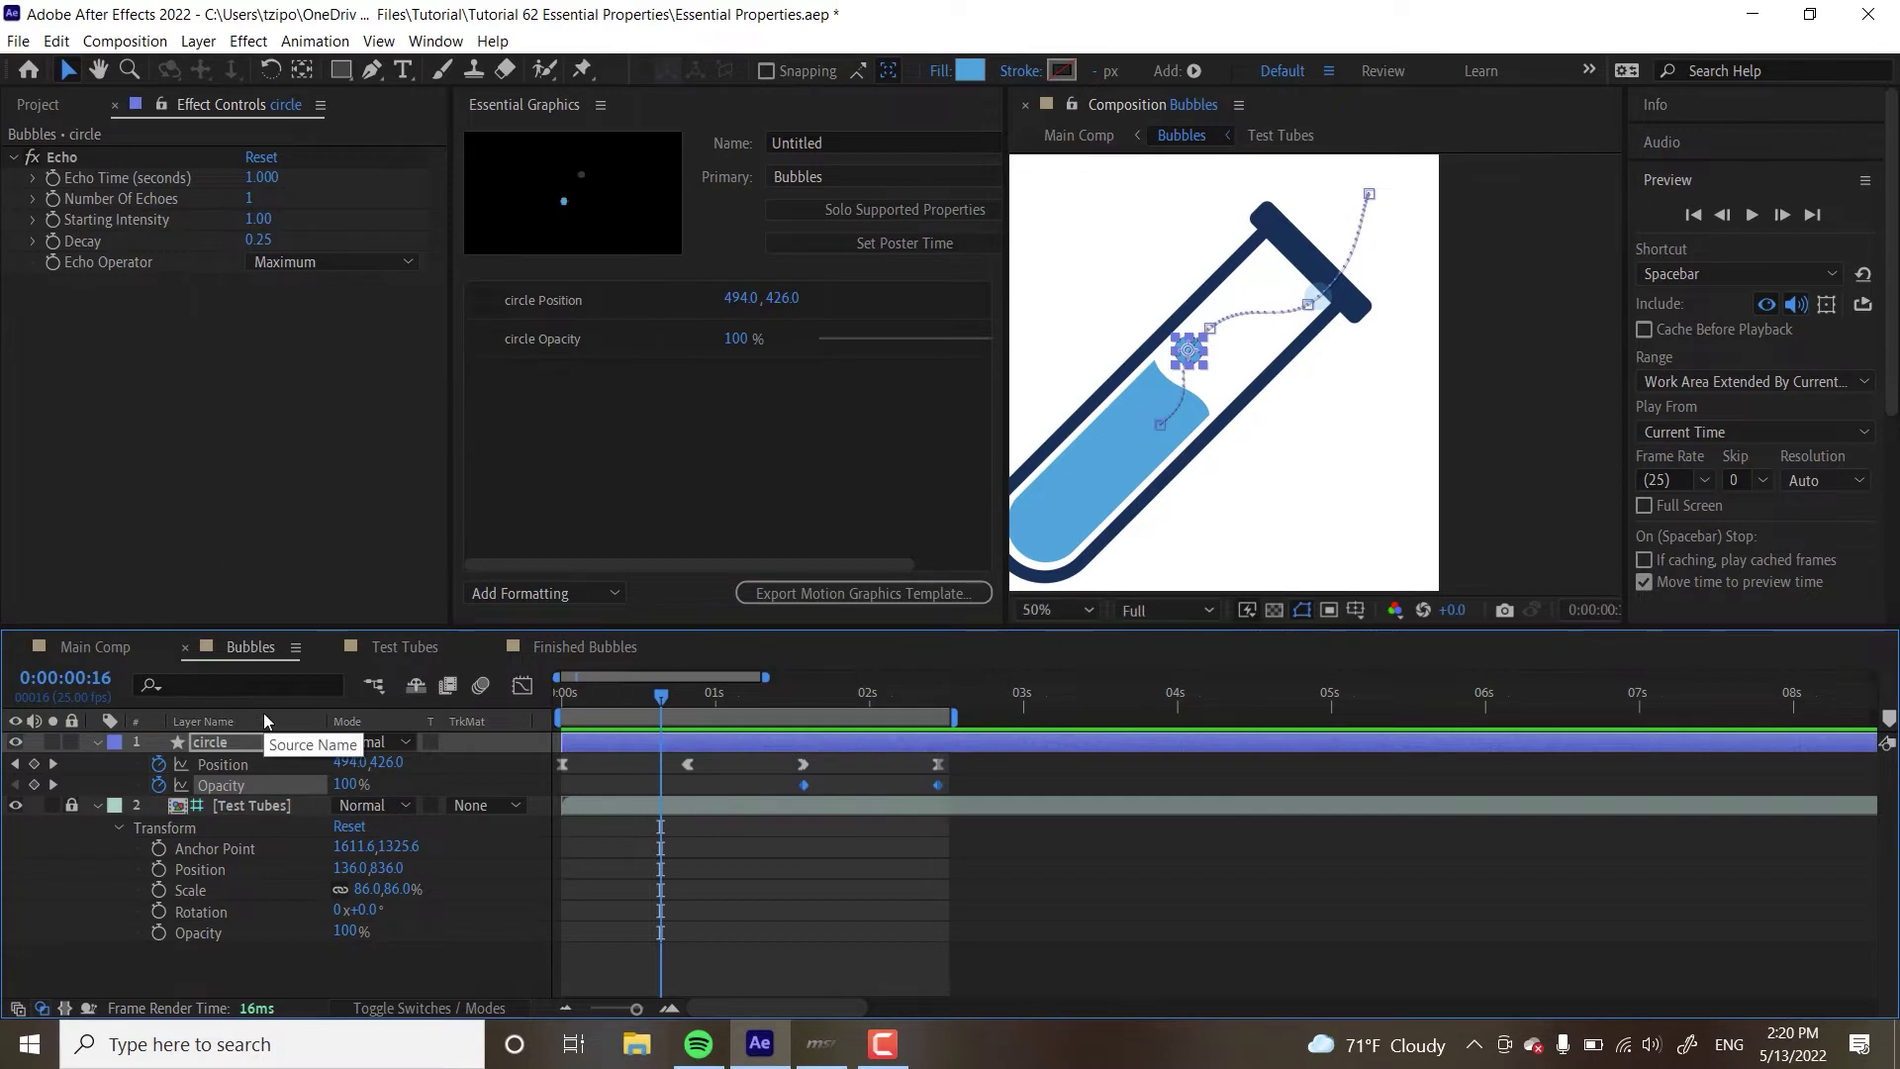
Expand the circle's Echo effect and select Number Of Echoes (1)
key("e")
left_click(138, 764)
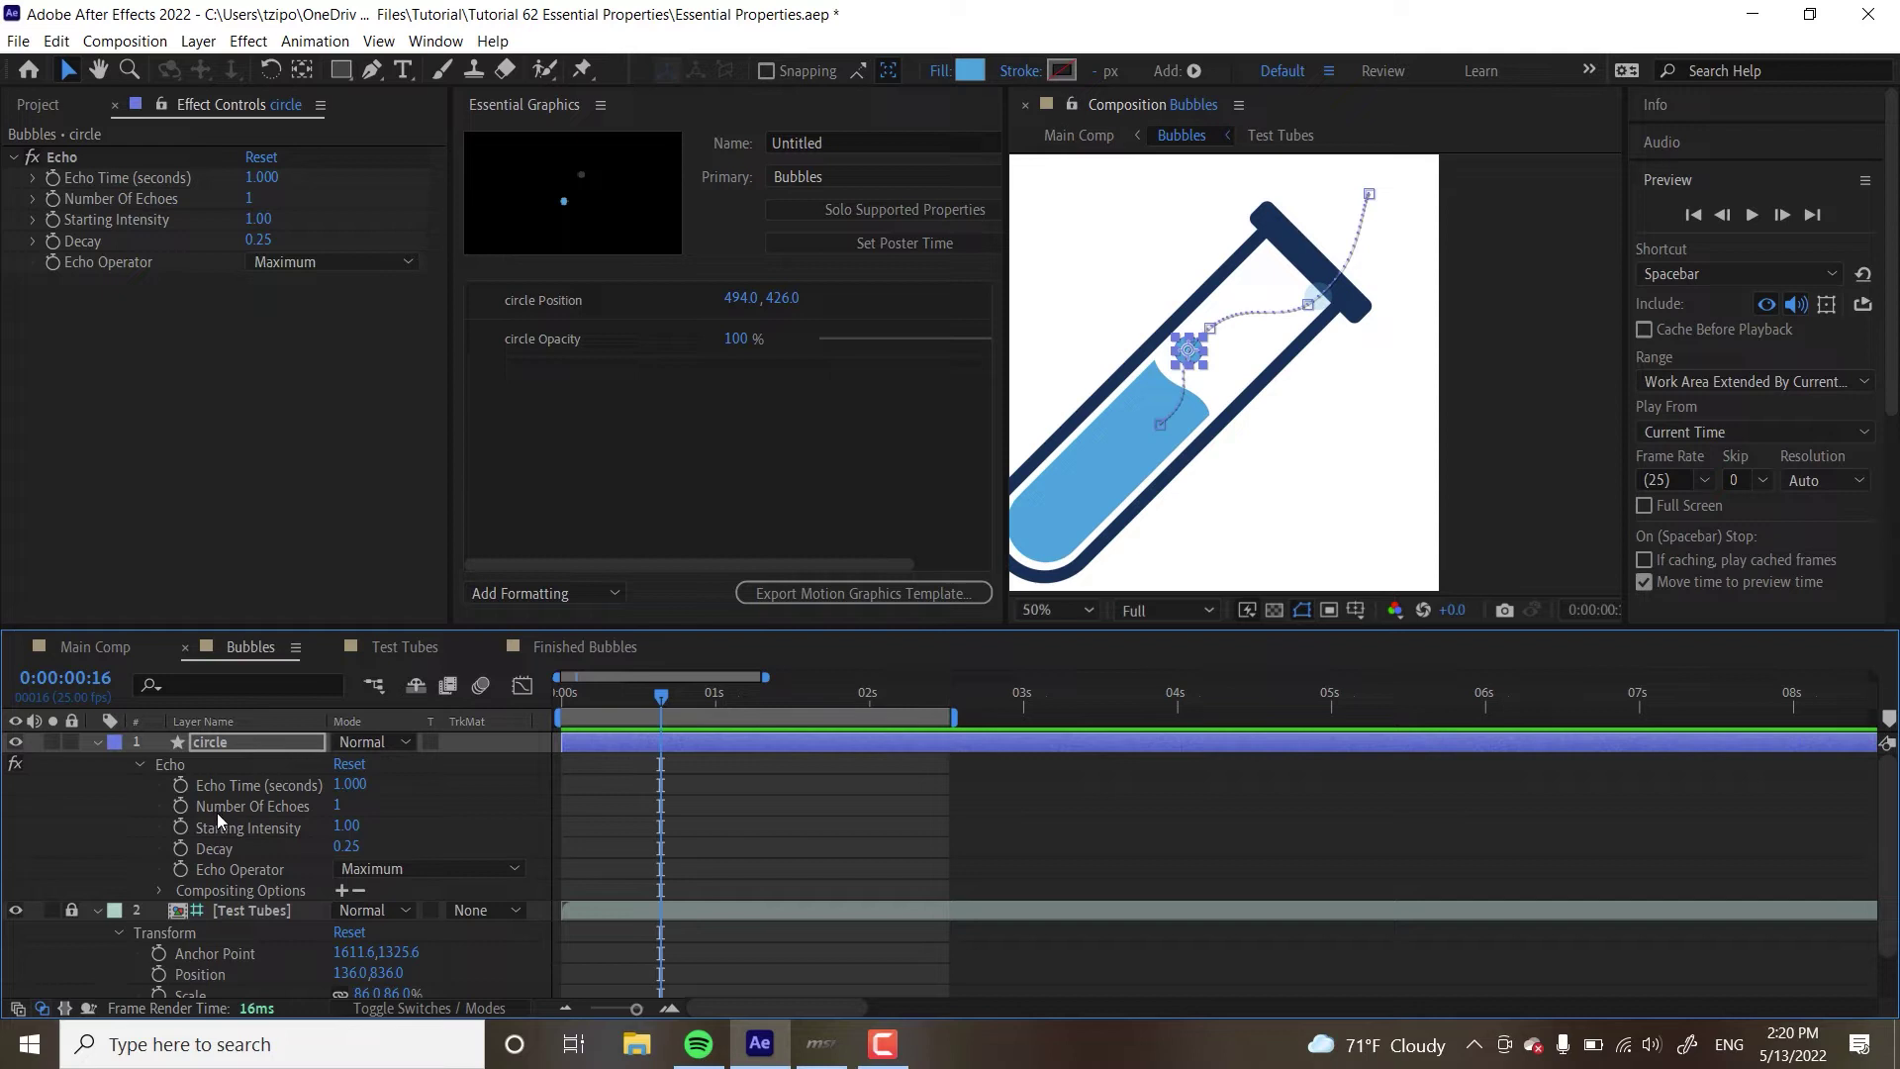
left_click(241, 805)
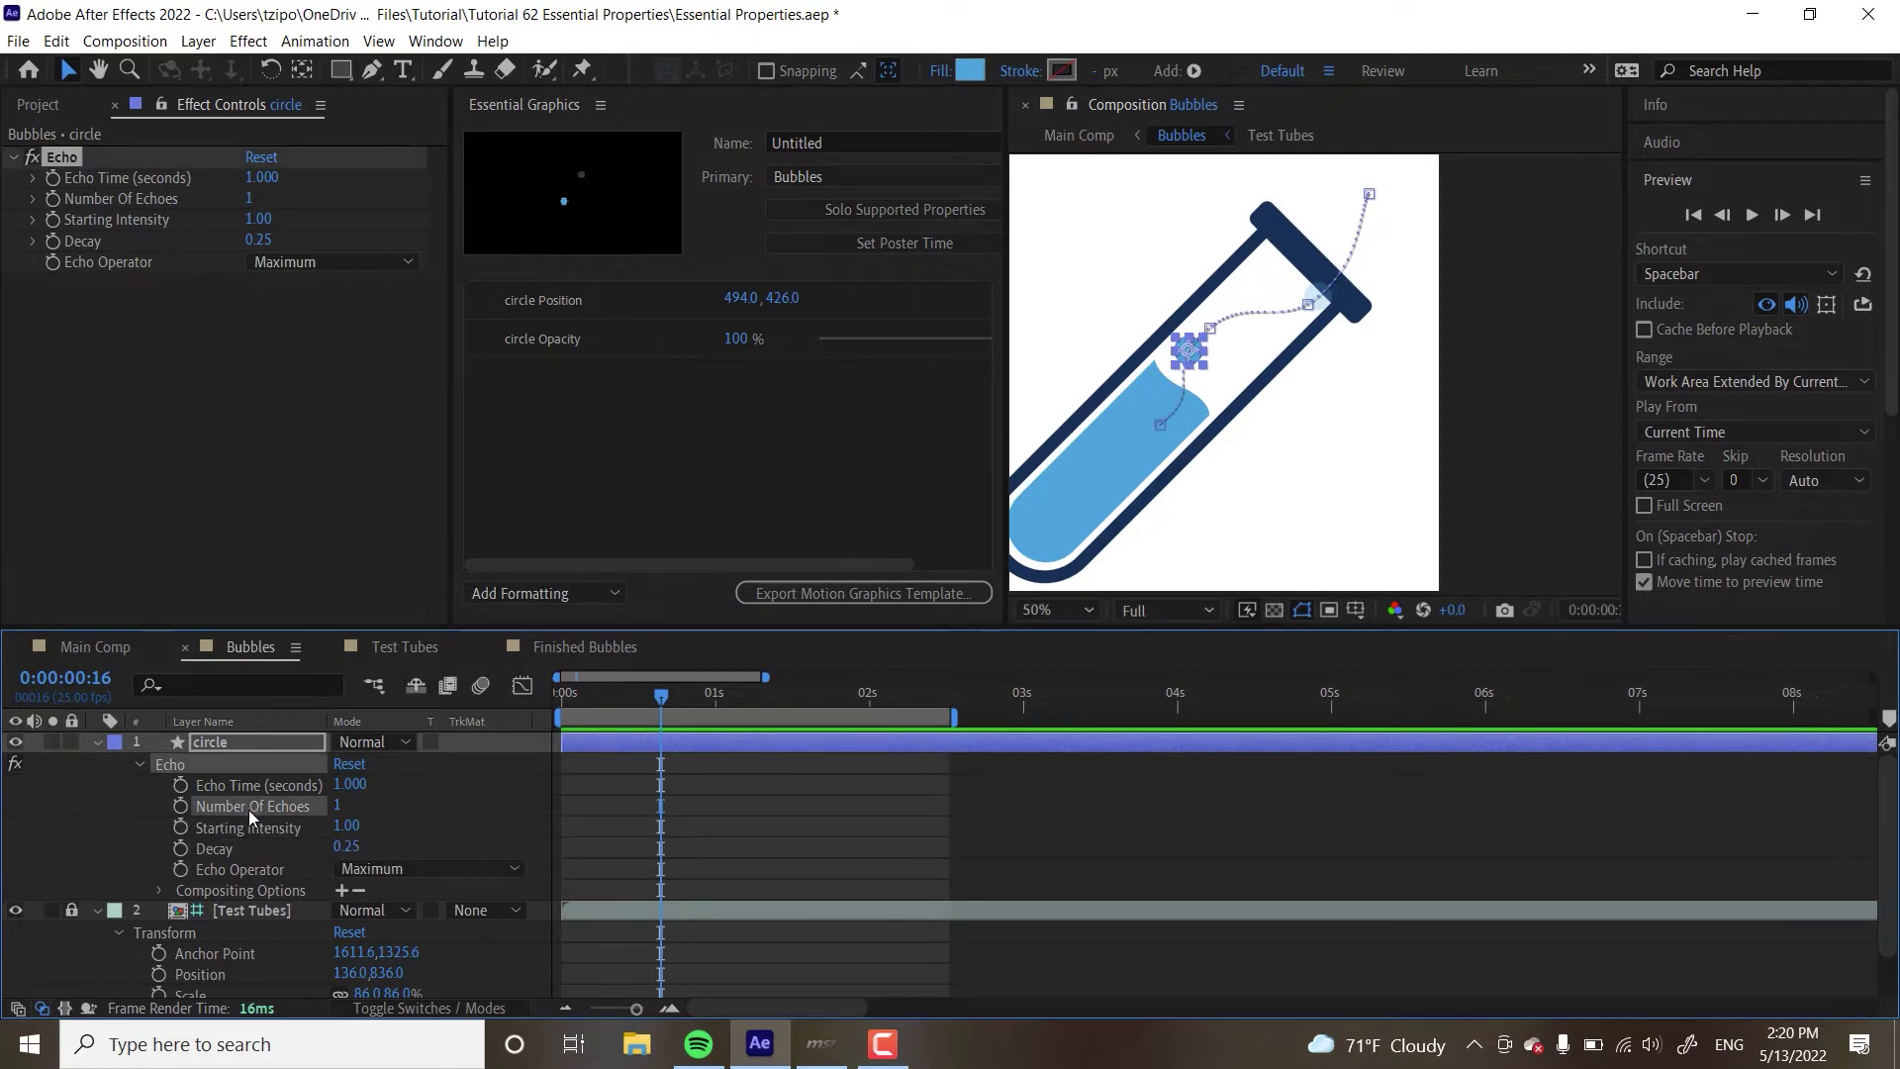
Add Echo Number Of Echoes and the circle's Fill 1 Color to the Essential Graphics template
left_click_drag(248, 809, 638, 447)
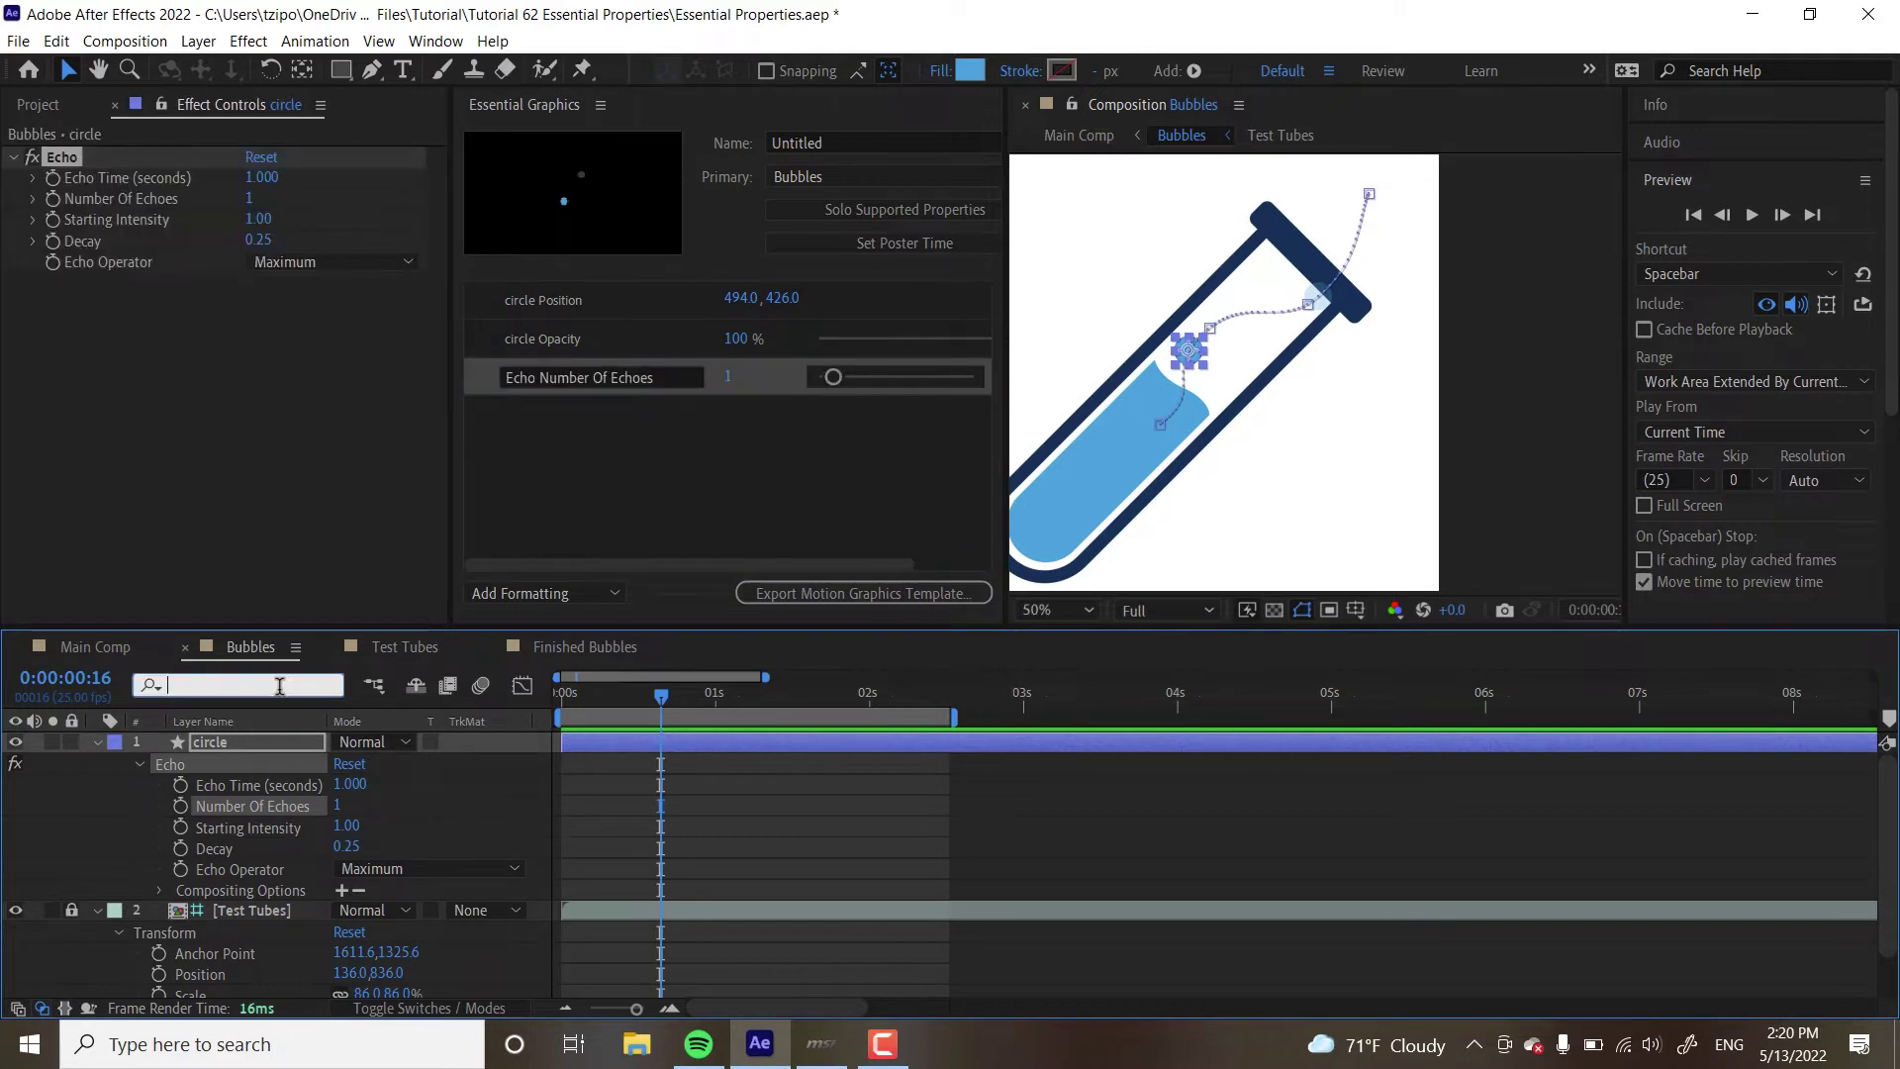
type("fill")
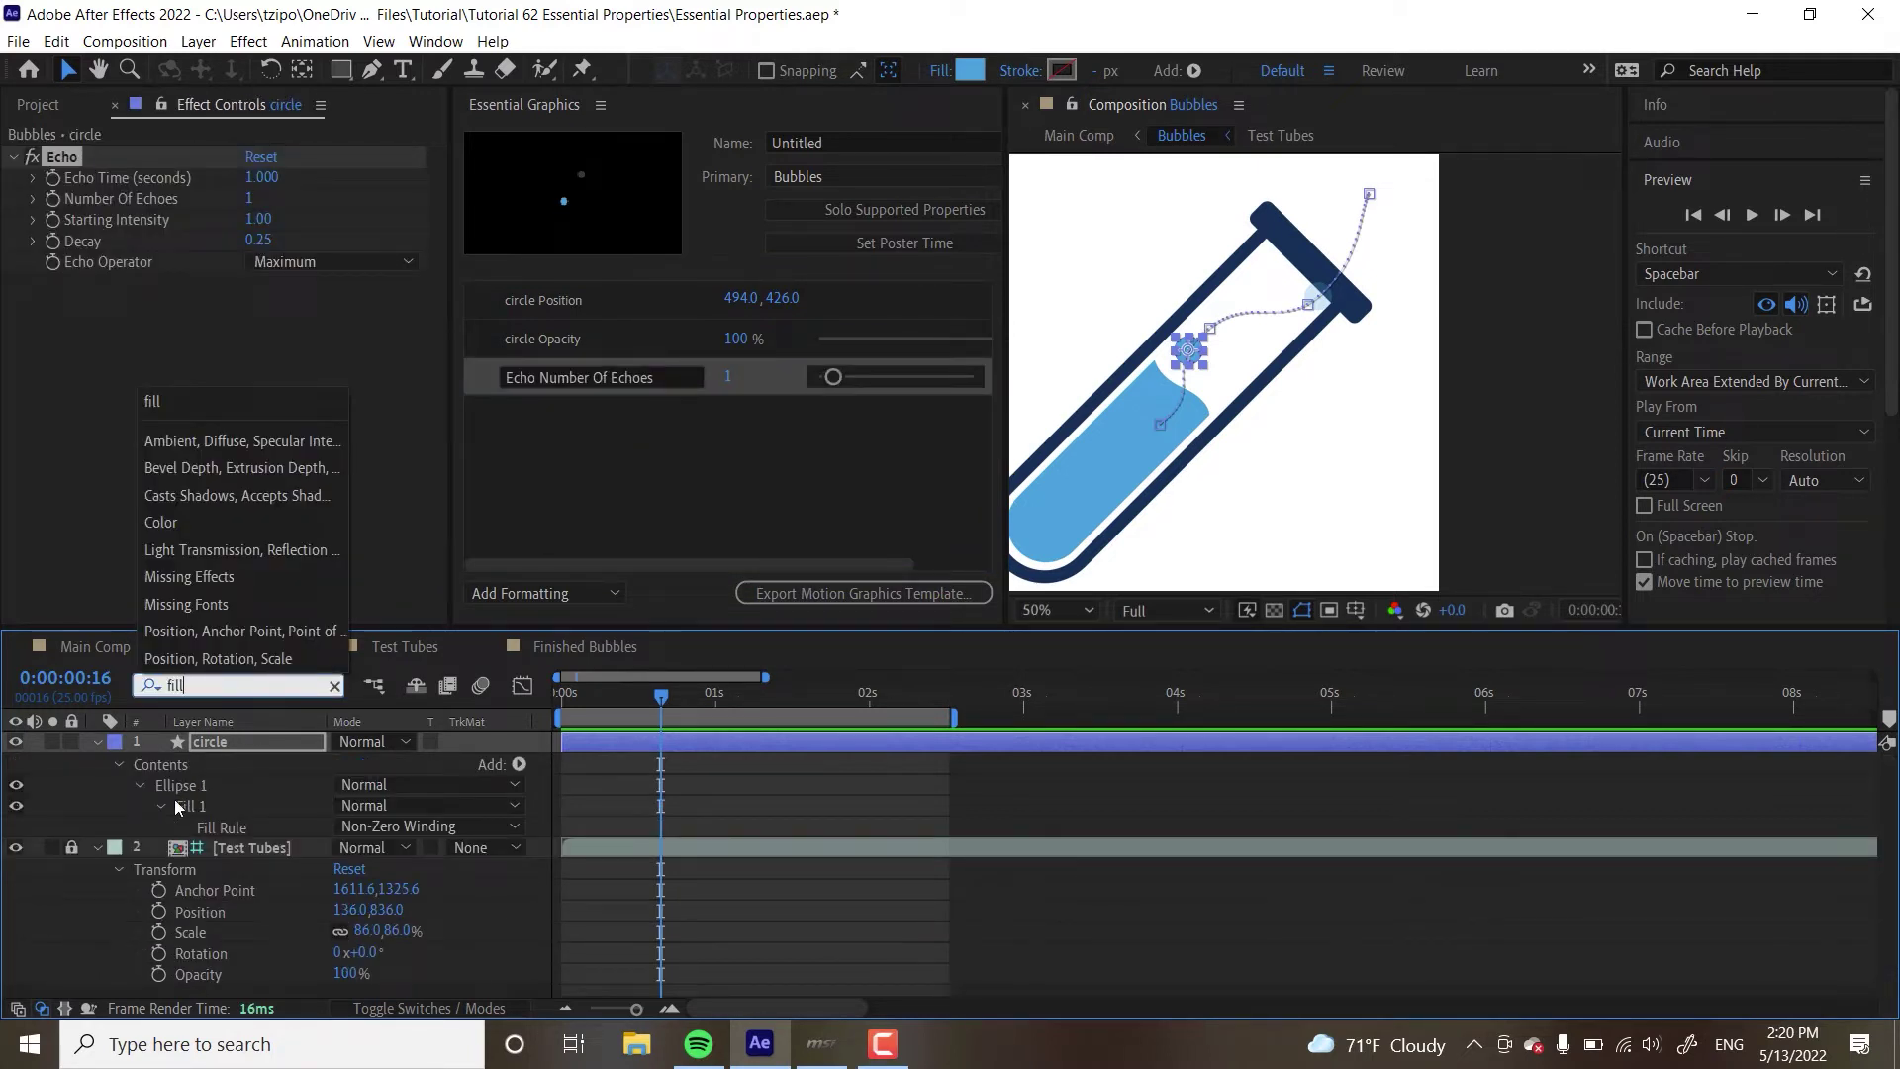
left_click(163, 804)
left_click(164, 804)
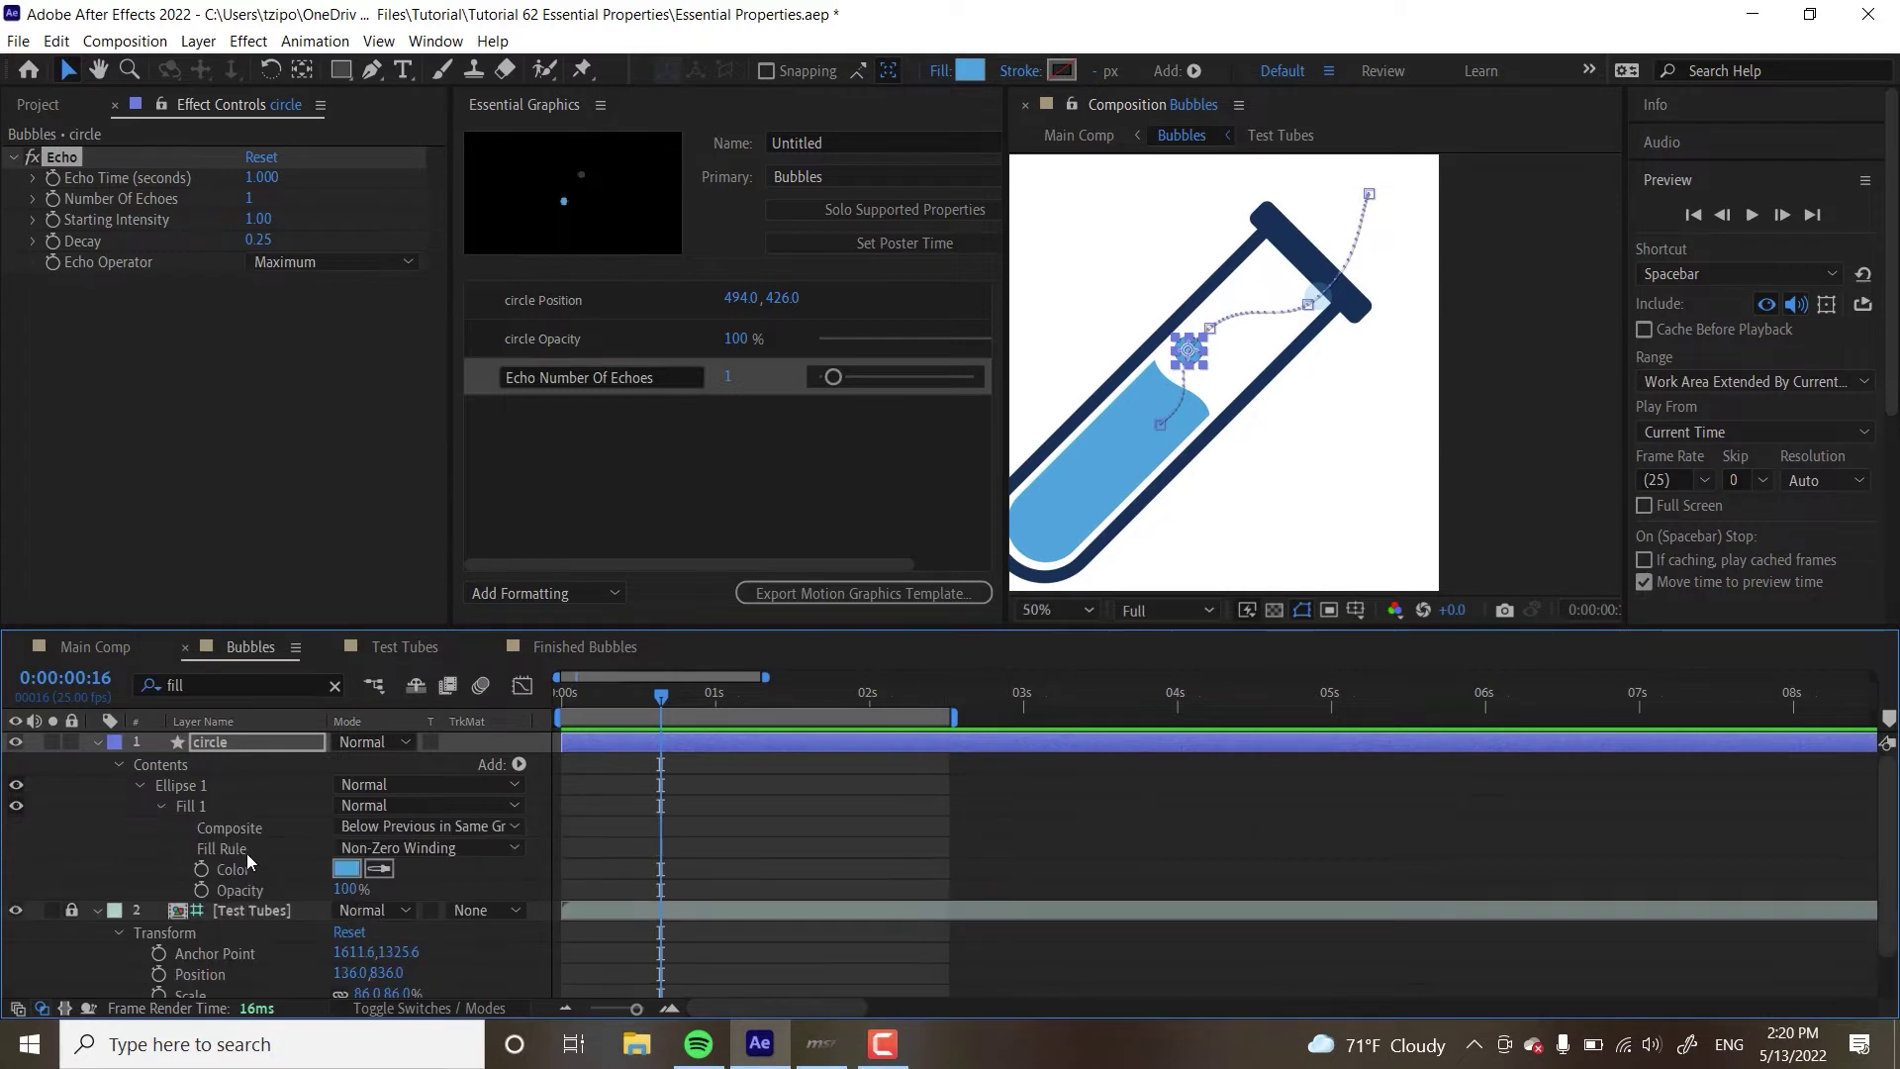
left_click_drag(245, 871, 664, 435)
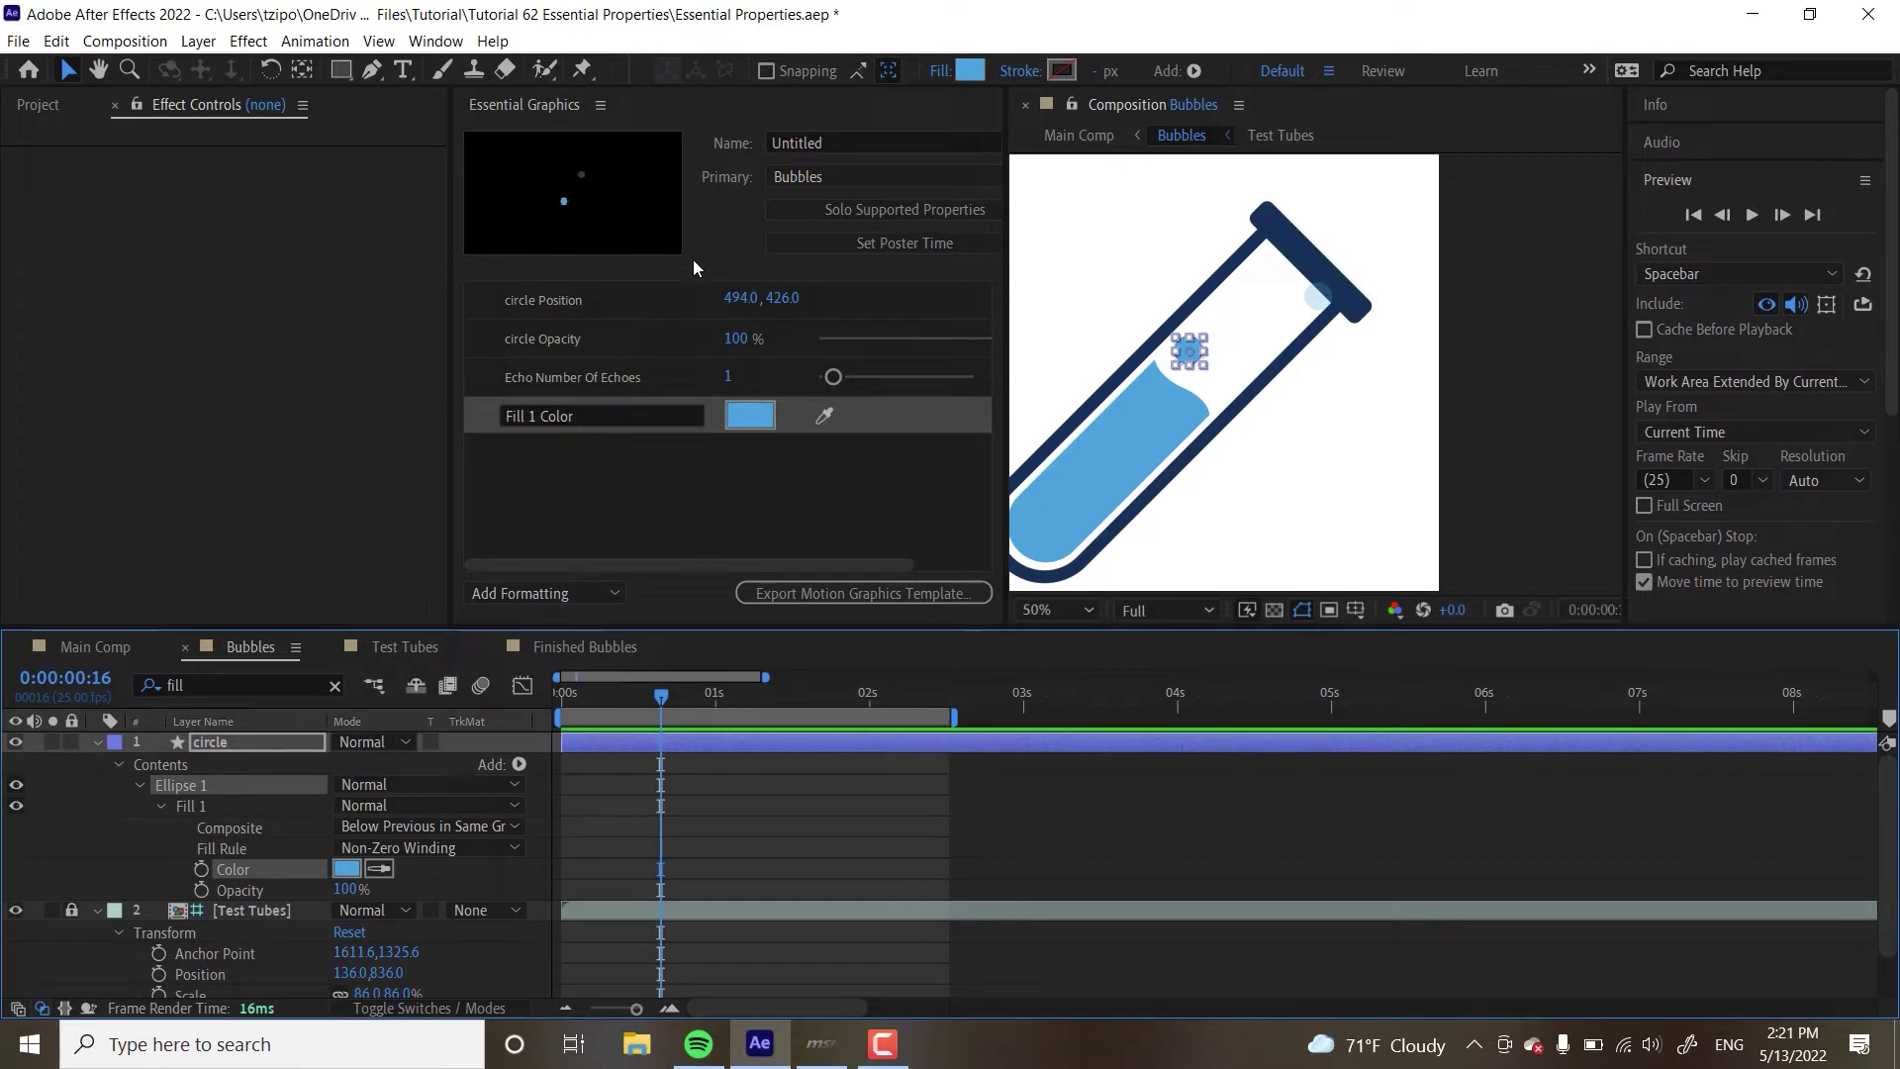
left_click_drag(826, 143, 765, 144)
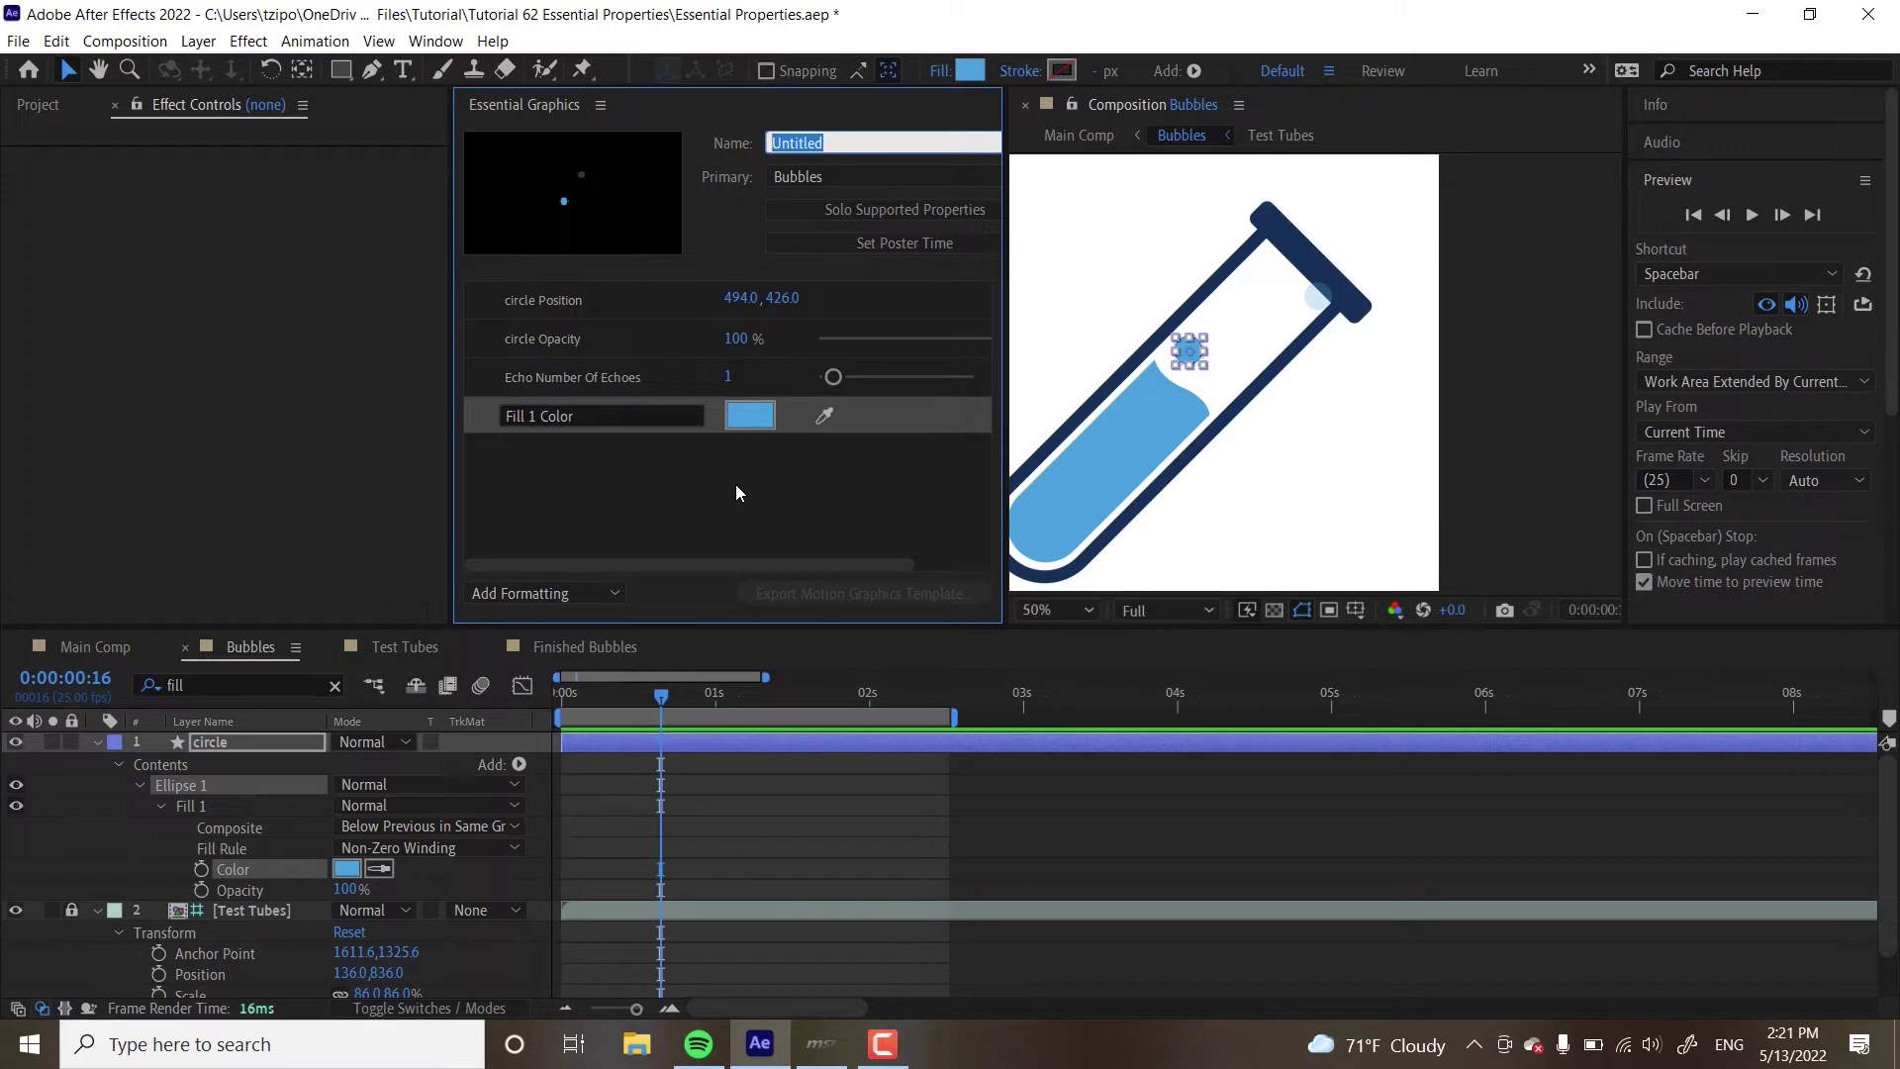
Name the template 'Tube Bubbles' and keep Bubbles as its primary composition
type("Tube Bubbles")
left_click(700, 226)
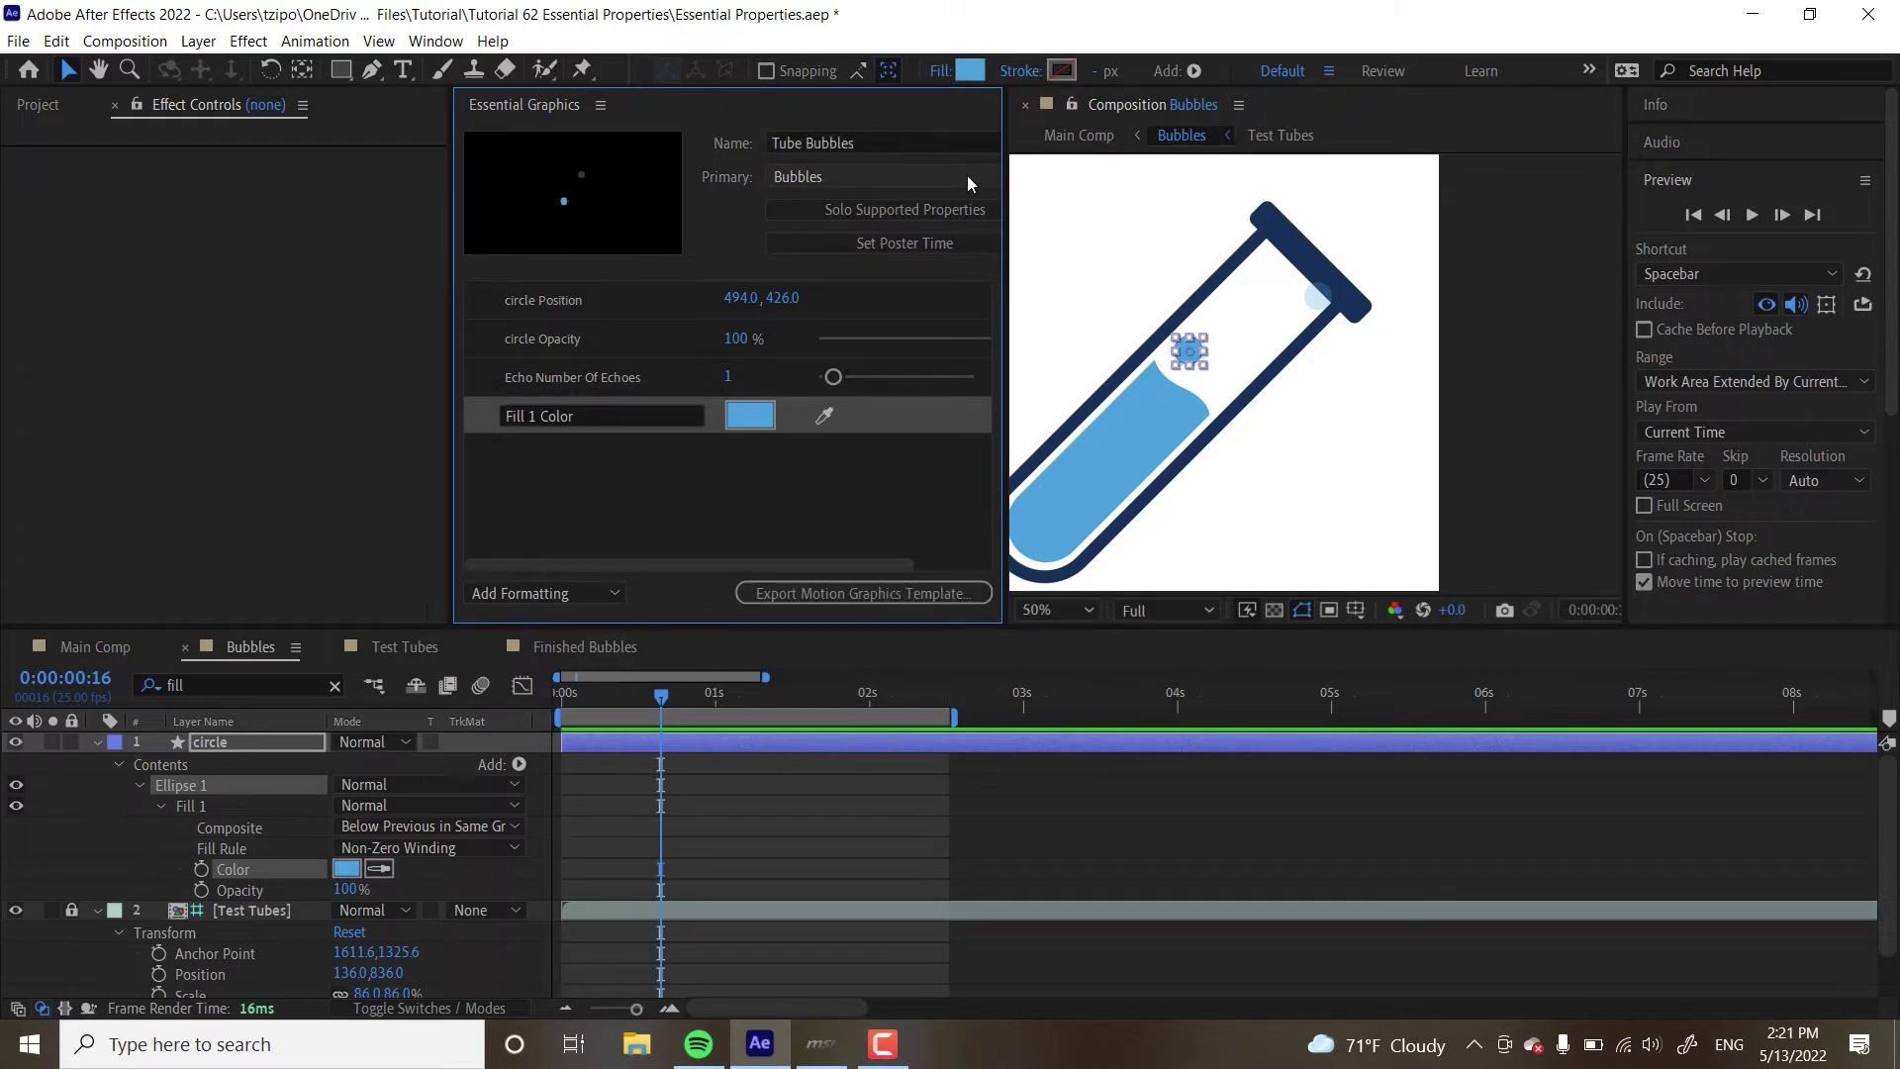
left_click(904, 177)
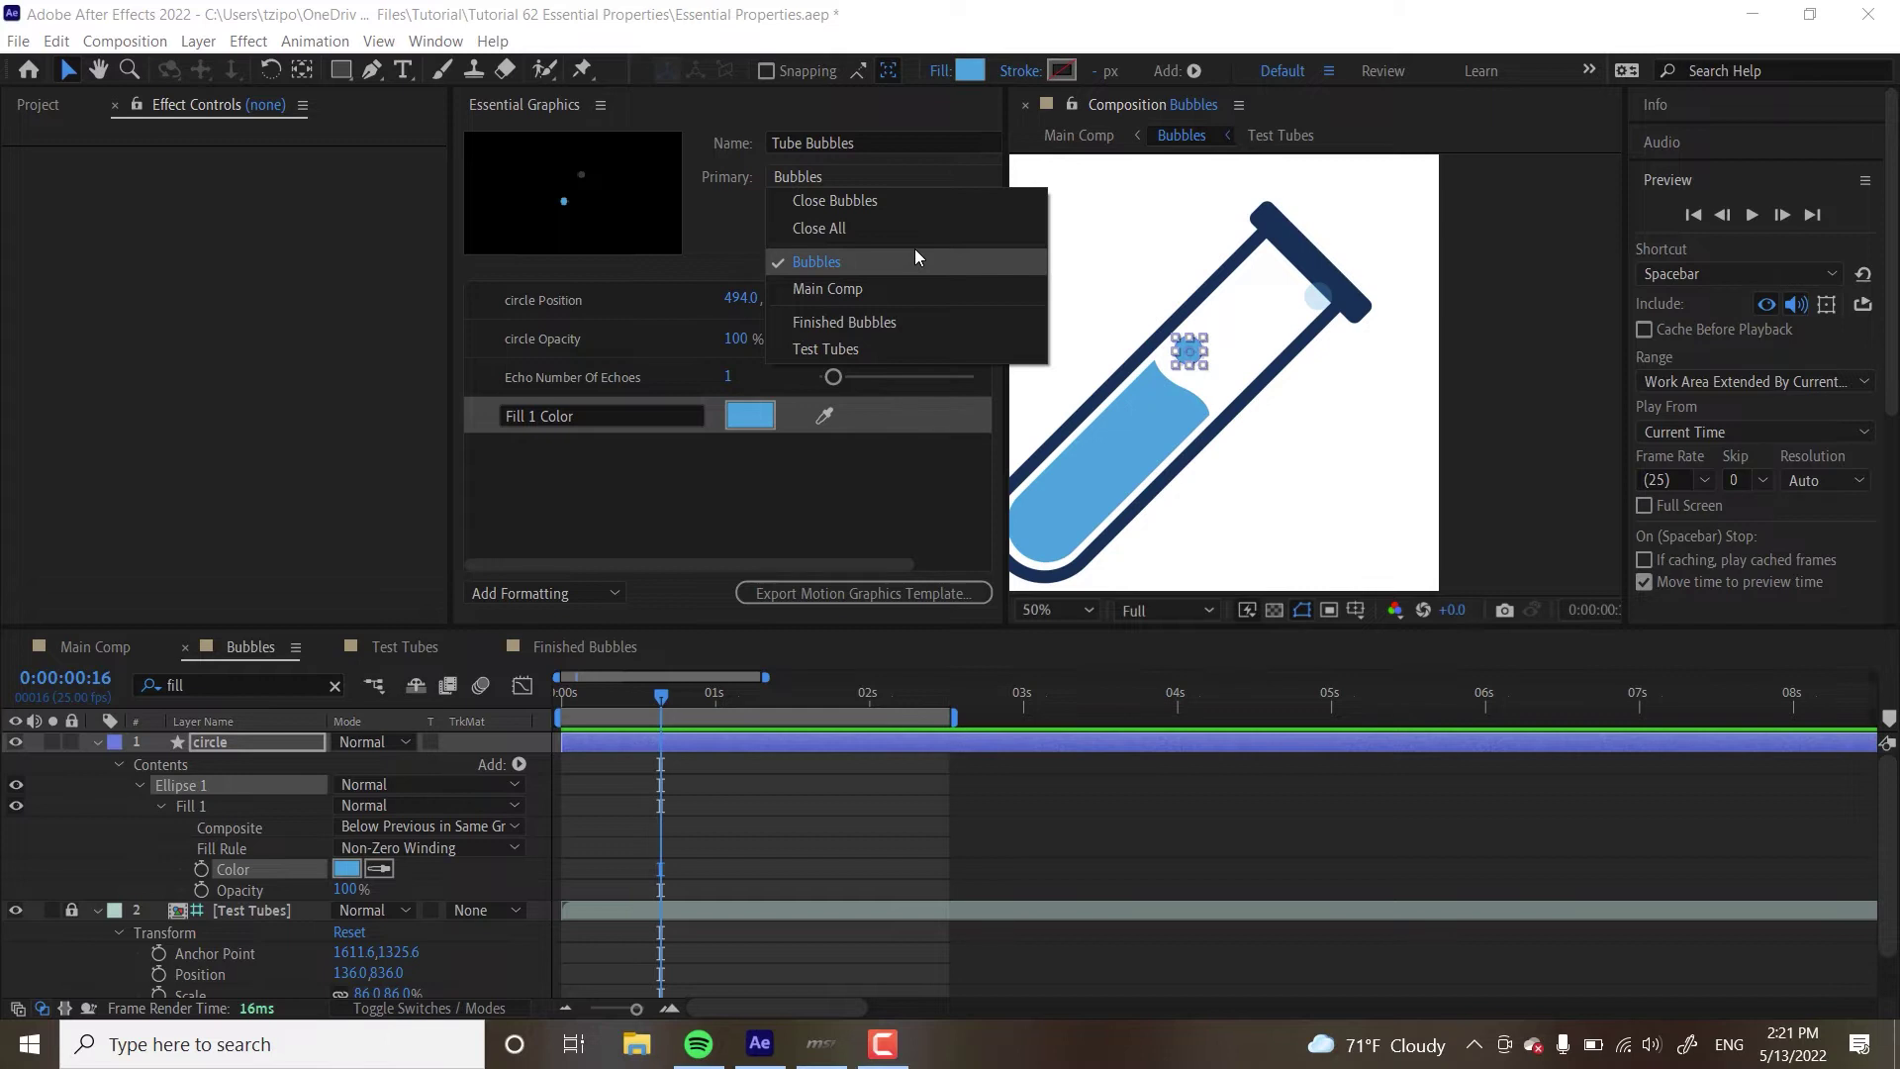
left_click(879, 251)
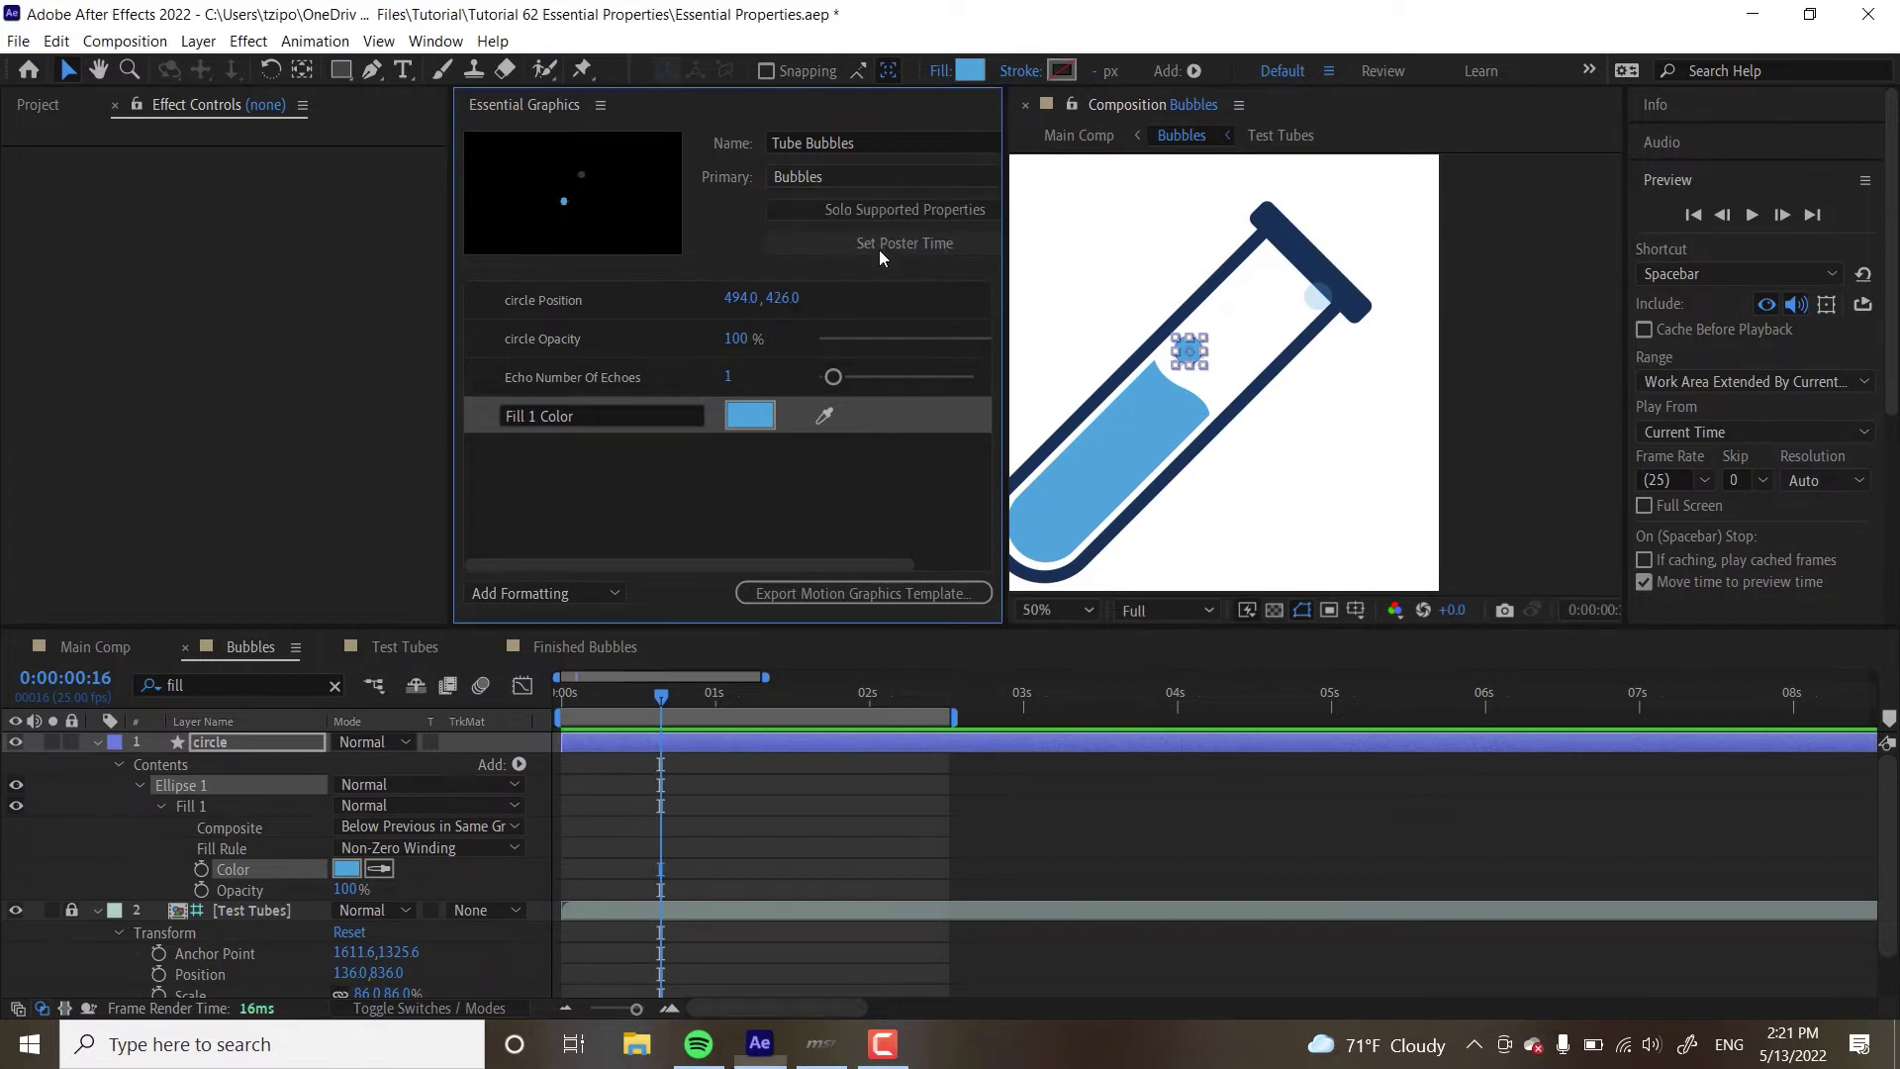
left_click(634, 485)
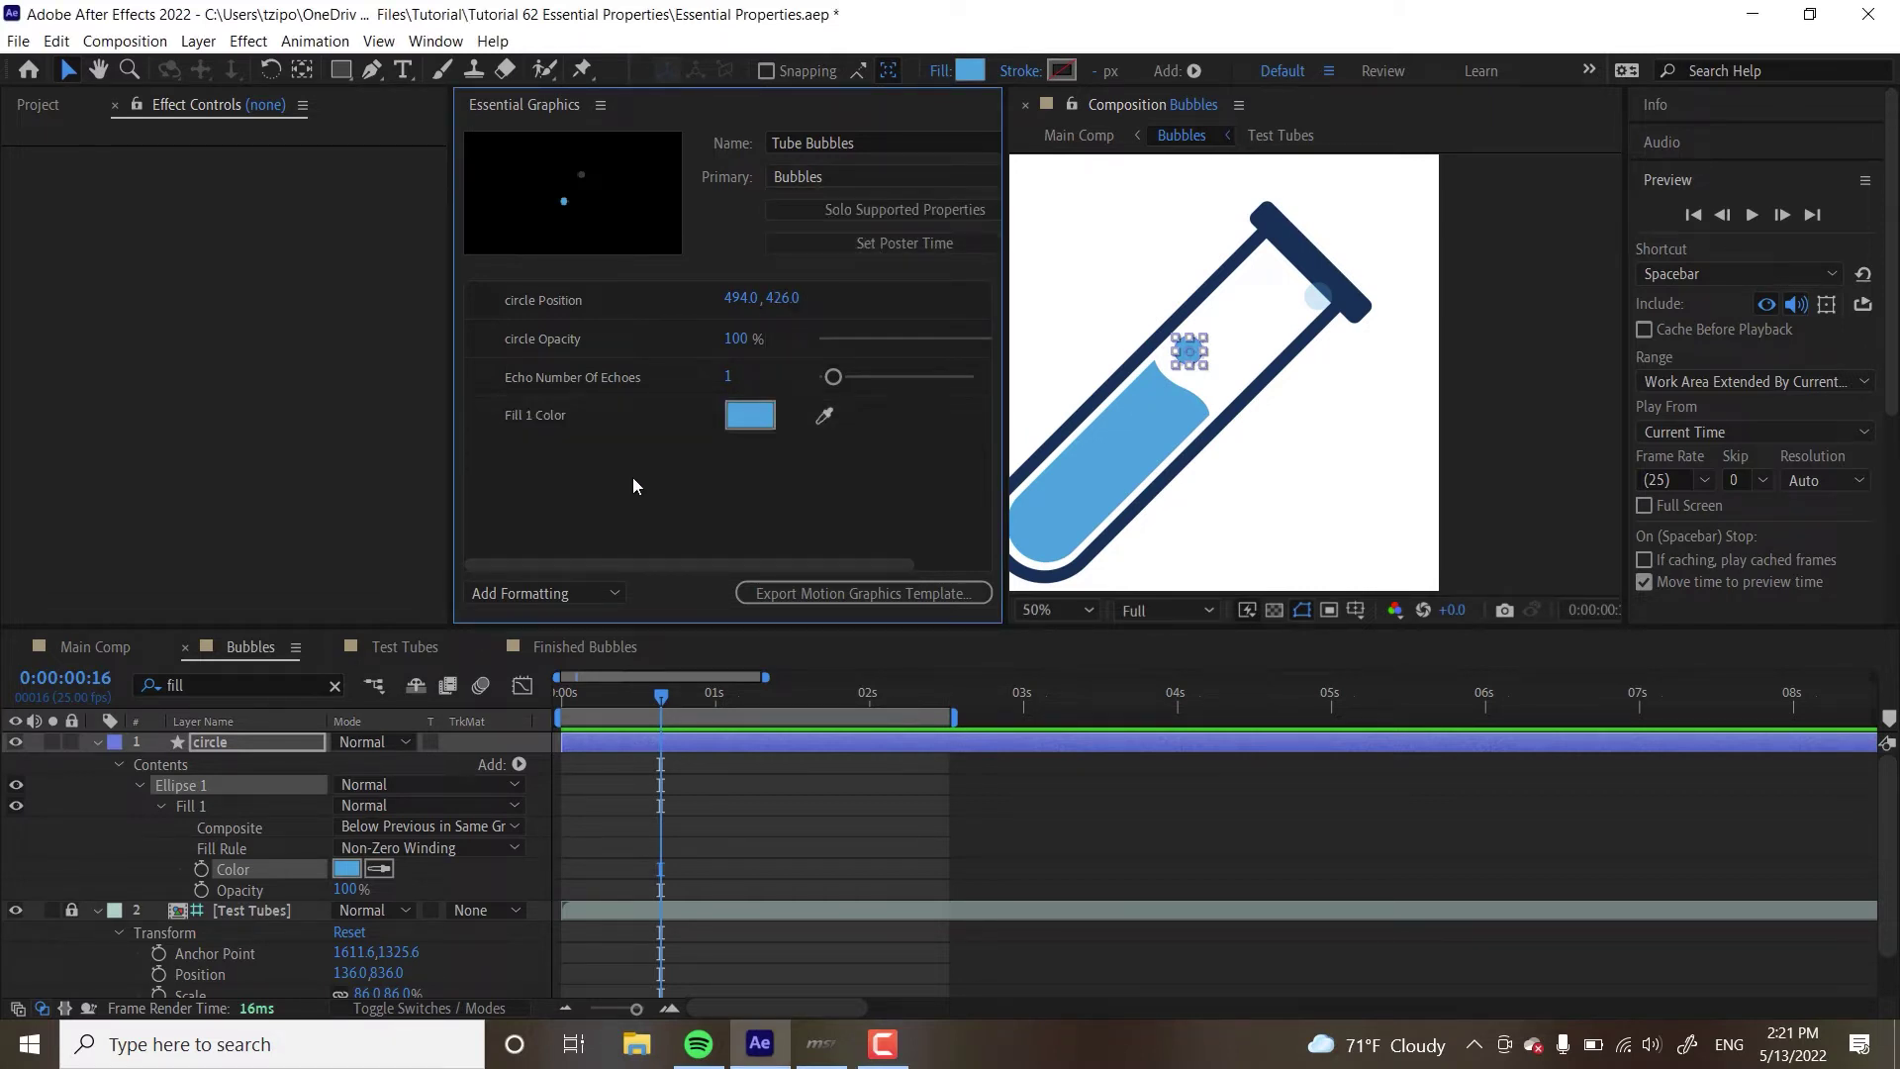
Return to Main Comp, check Bubbles 1's Essential Properties, and resize panels to widen Essential Graphics
left_click(75, 650)
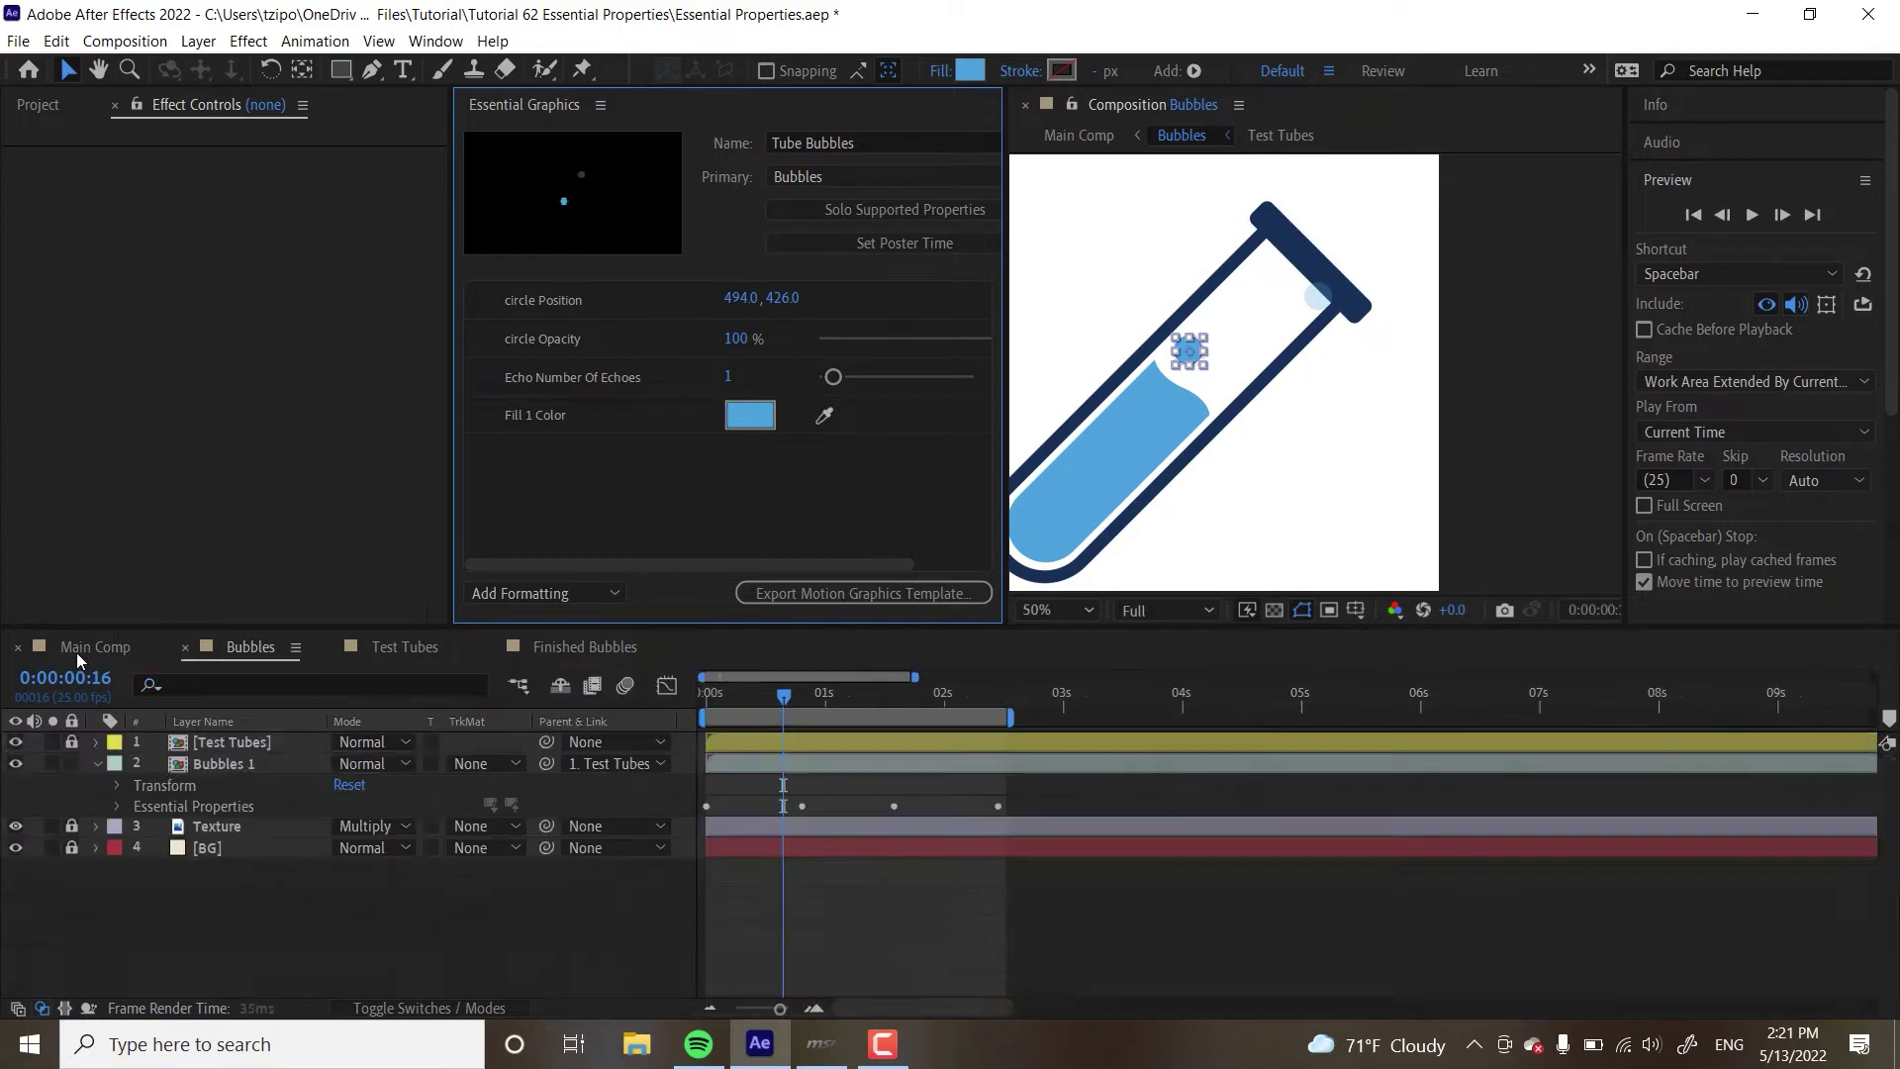
left_click(223, 763)
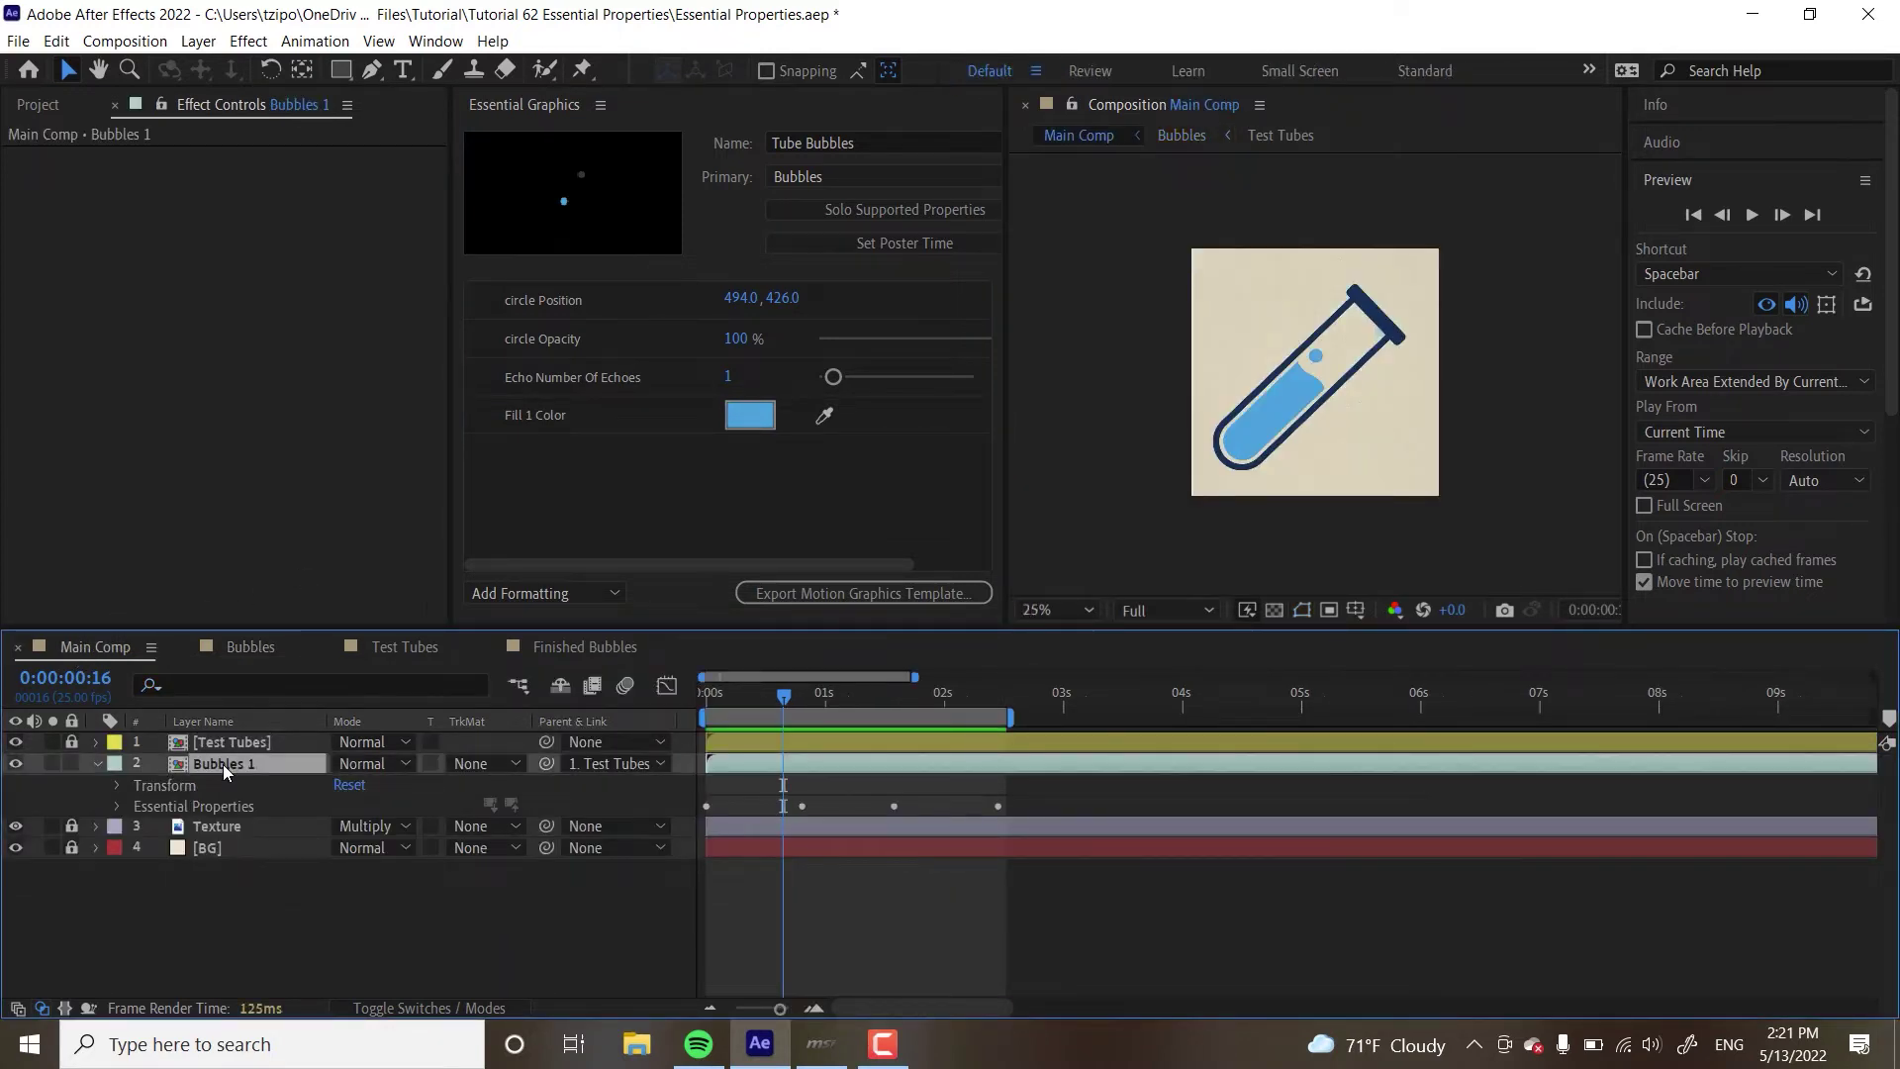
left_click(118, 807)
left_click(119, 808)
left_click_drag(947, 336, 917, 335)
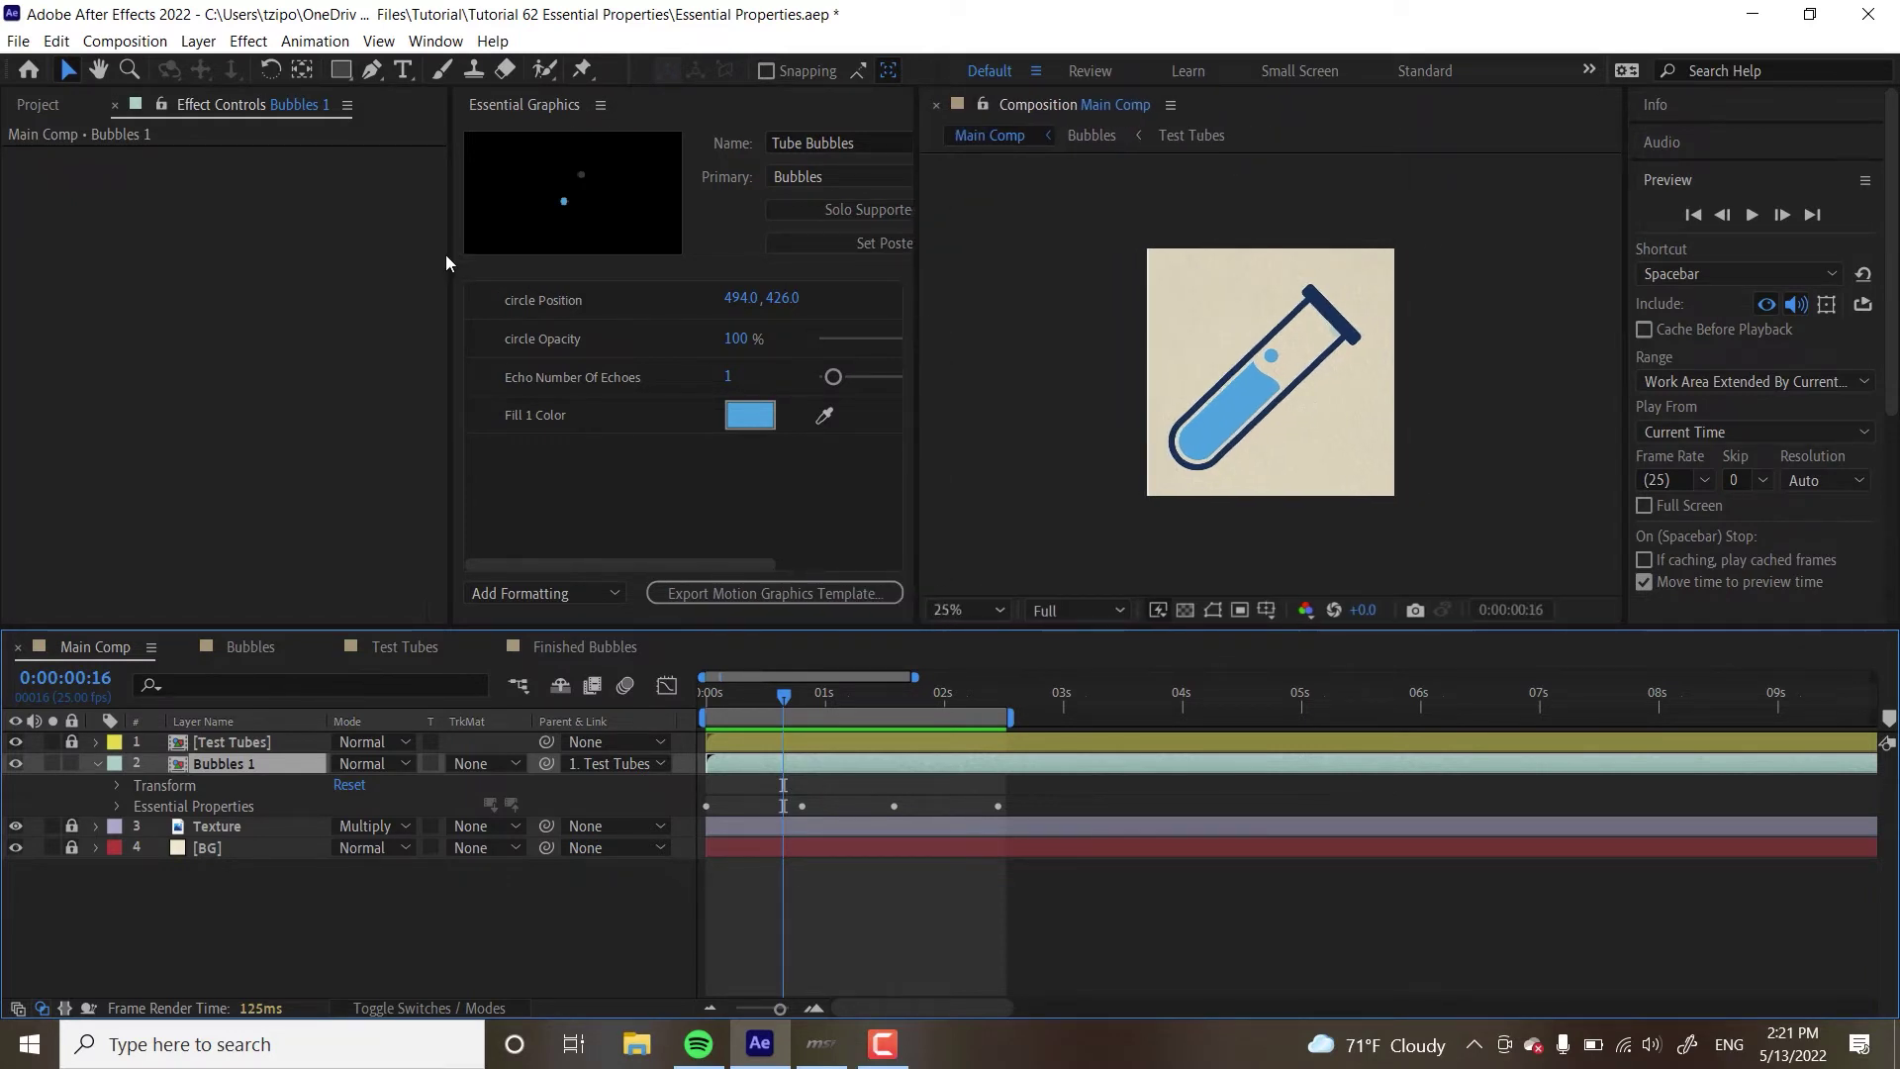
left_click_drag(447, 254, 366, 254)
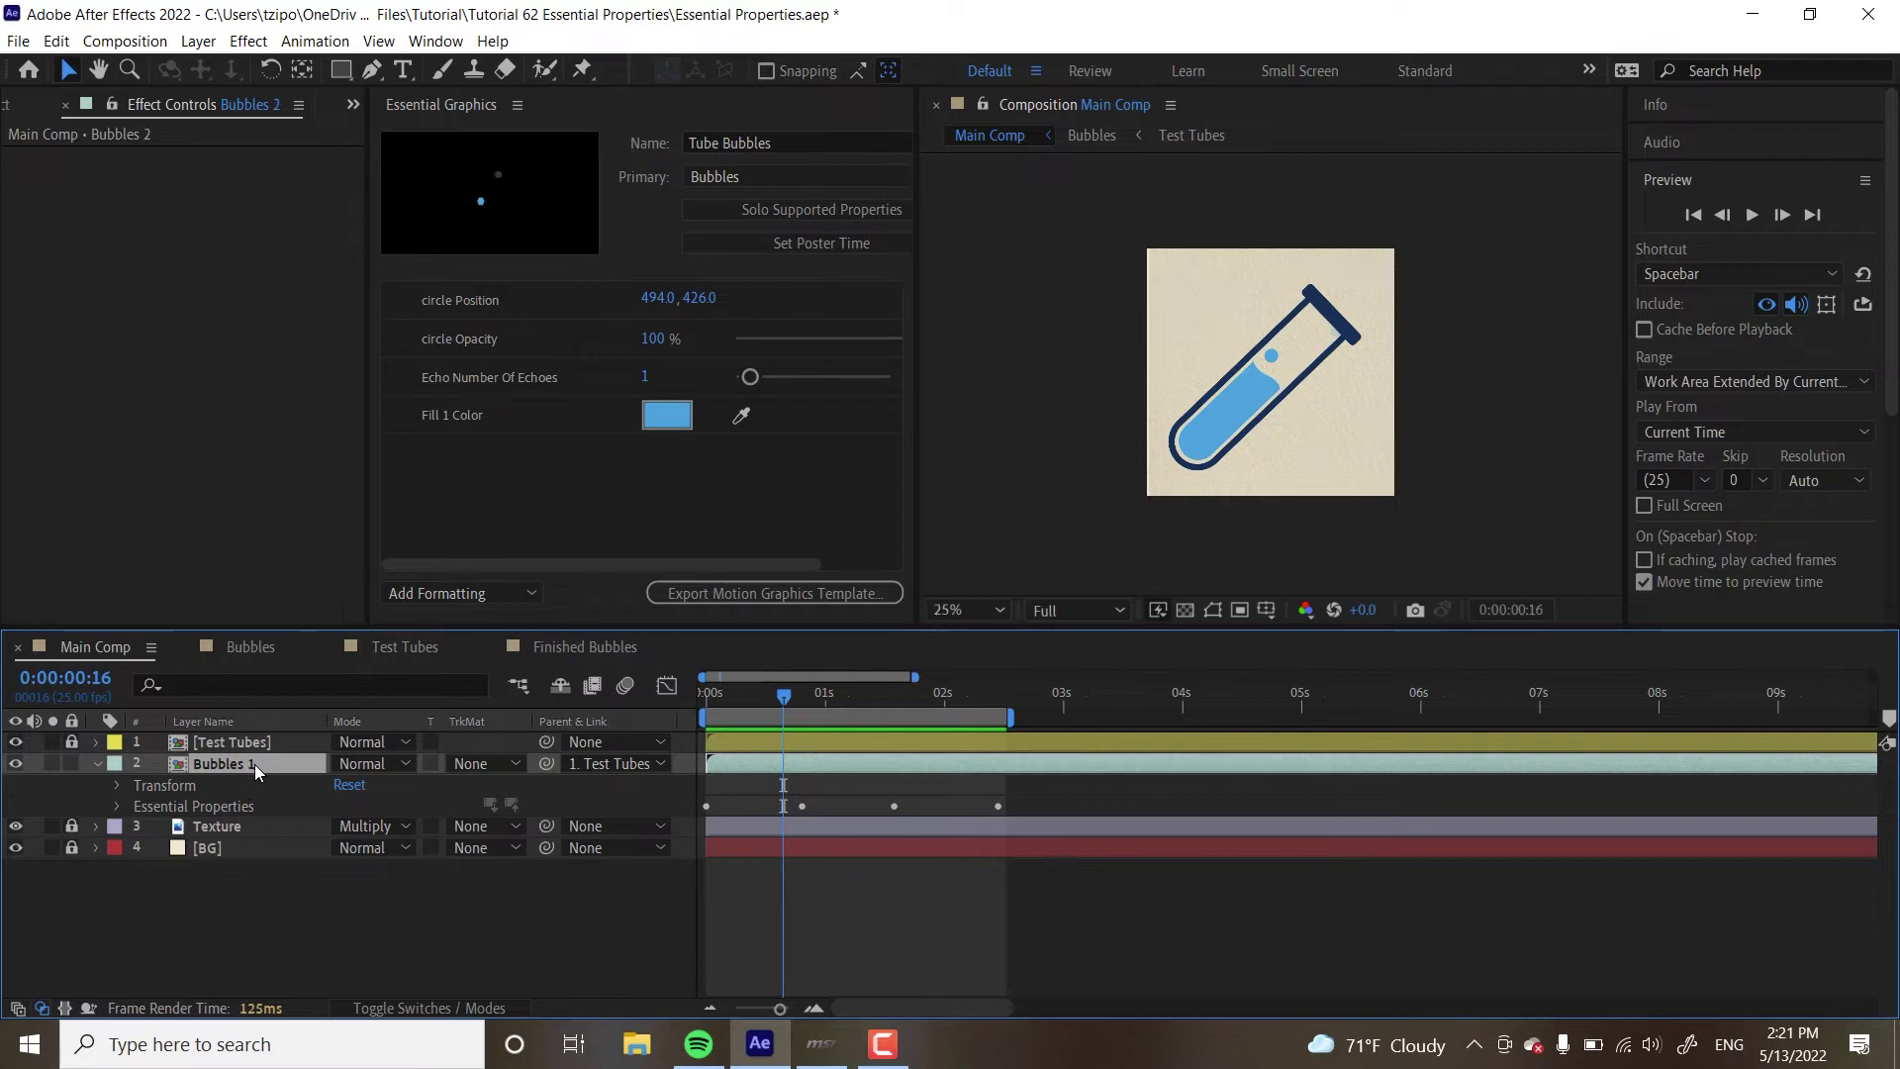
Duplicate Bubbles 1 as Bubbles 2 and set its Fill 1 Color to pale blue D0EFFF
key("ctrl+d")
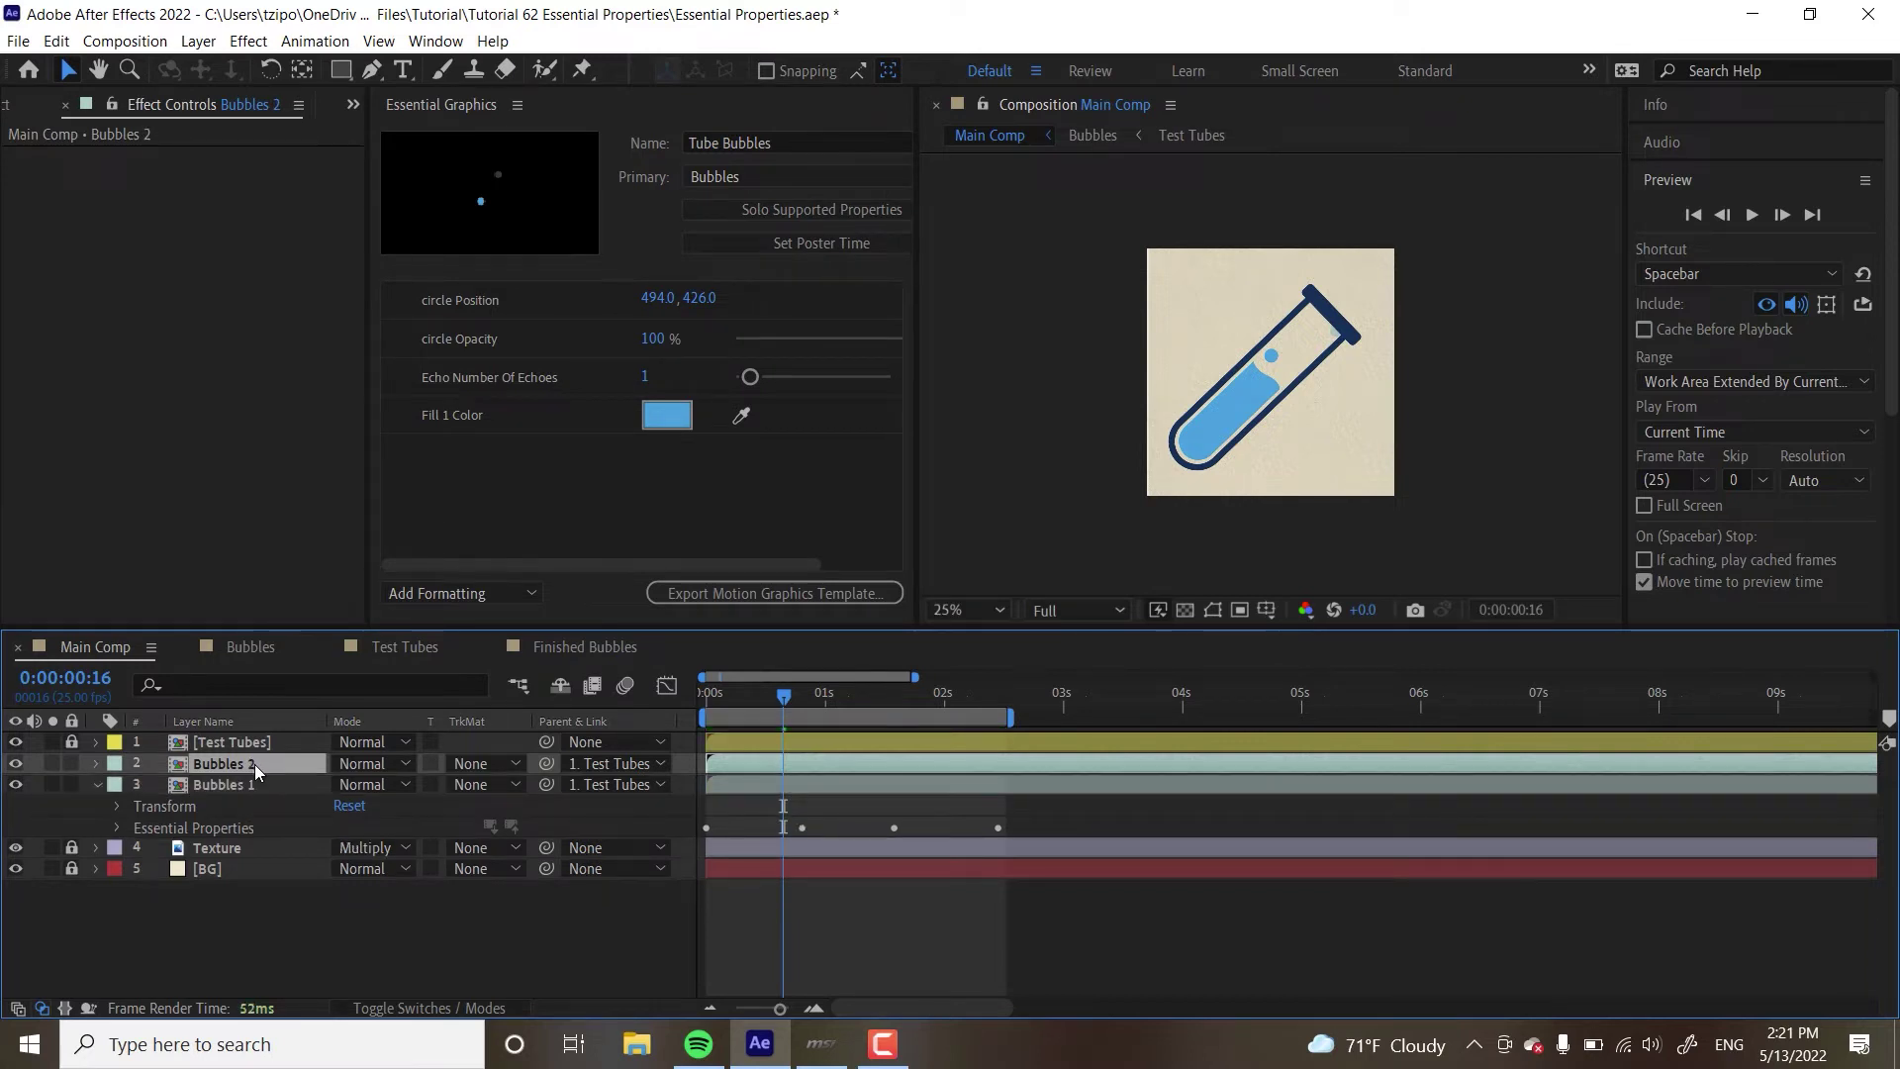
left_click(97, 763)
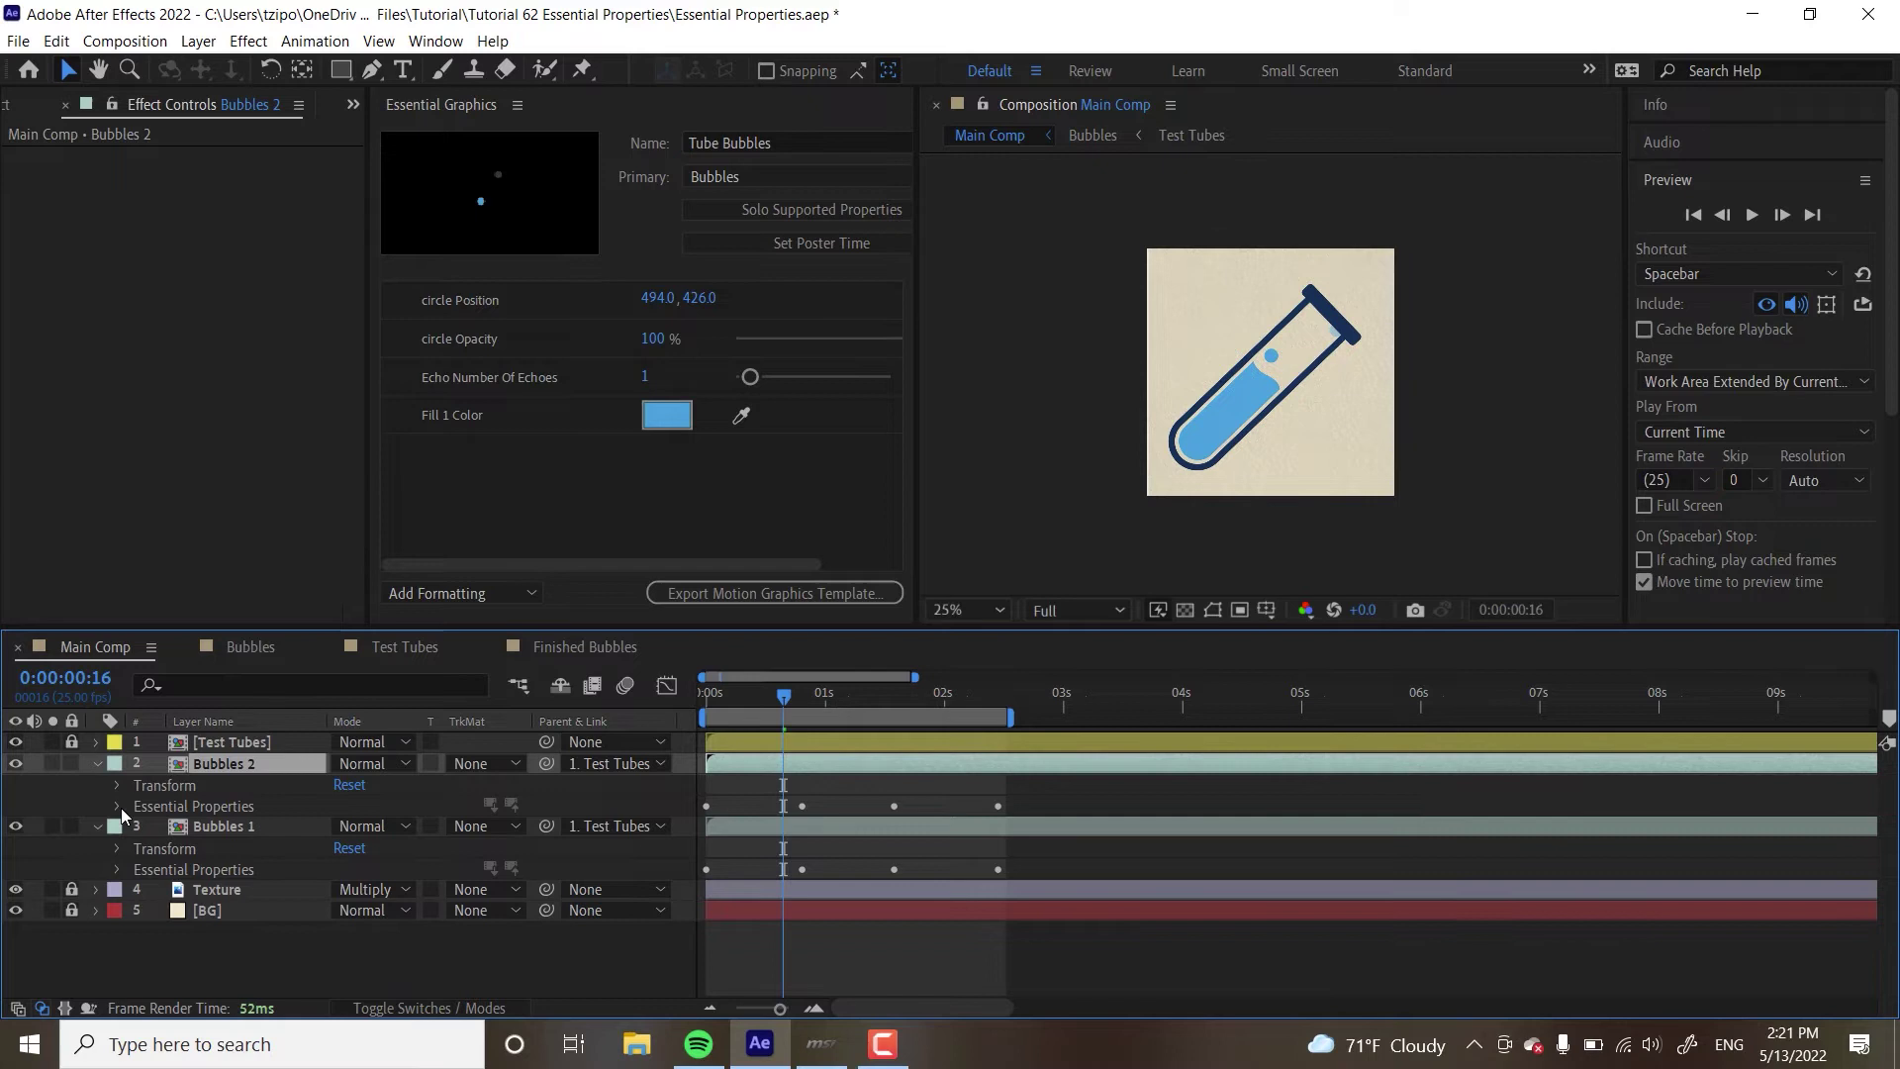
left_click(118, 807)
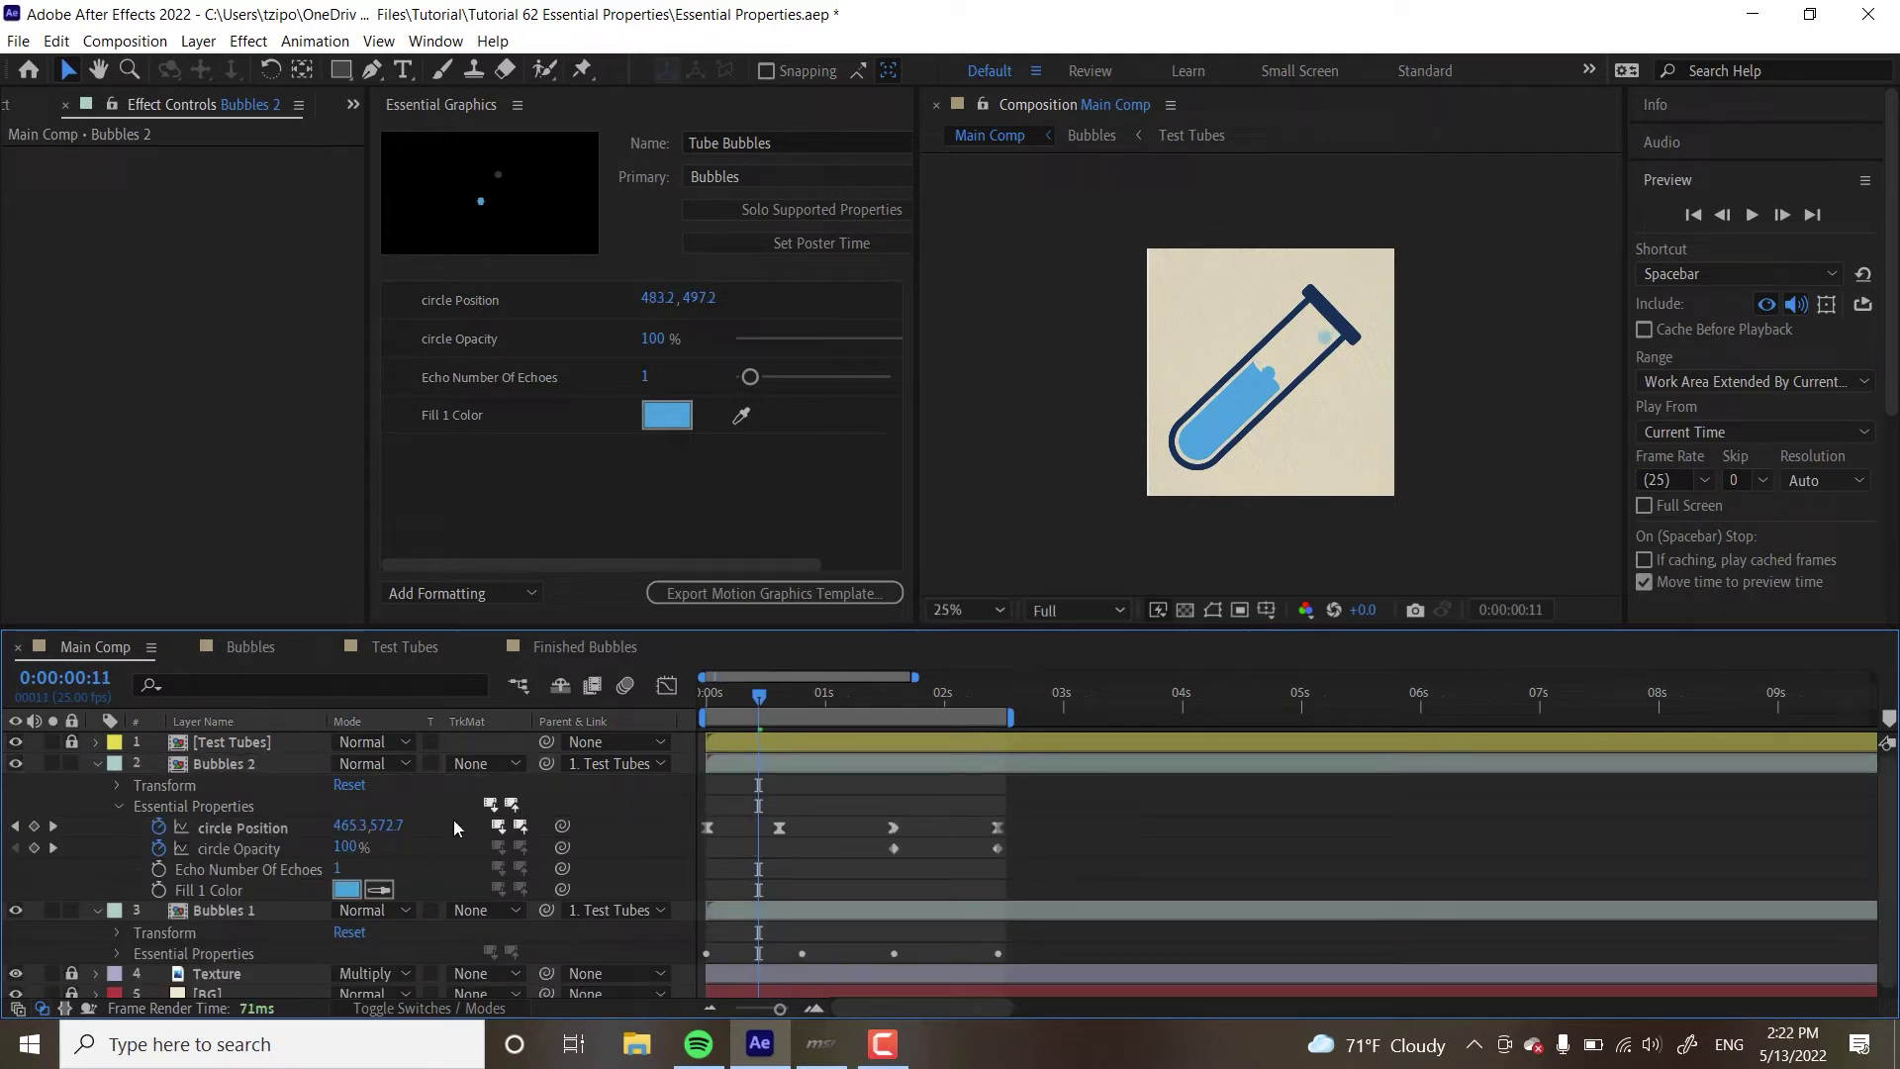
left_click(342, 890)
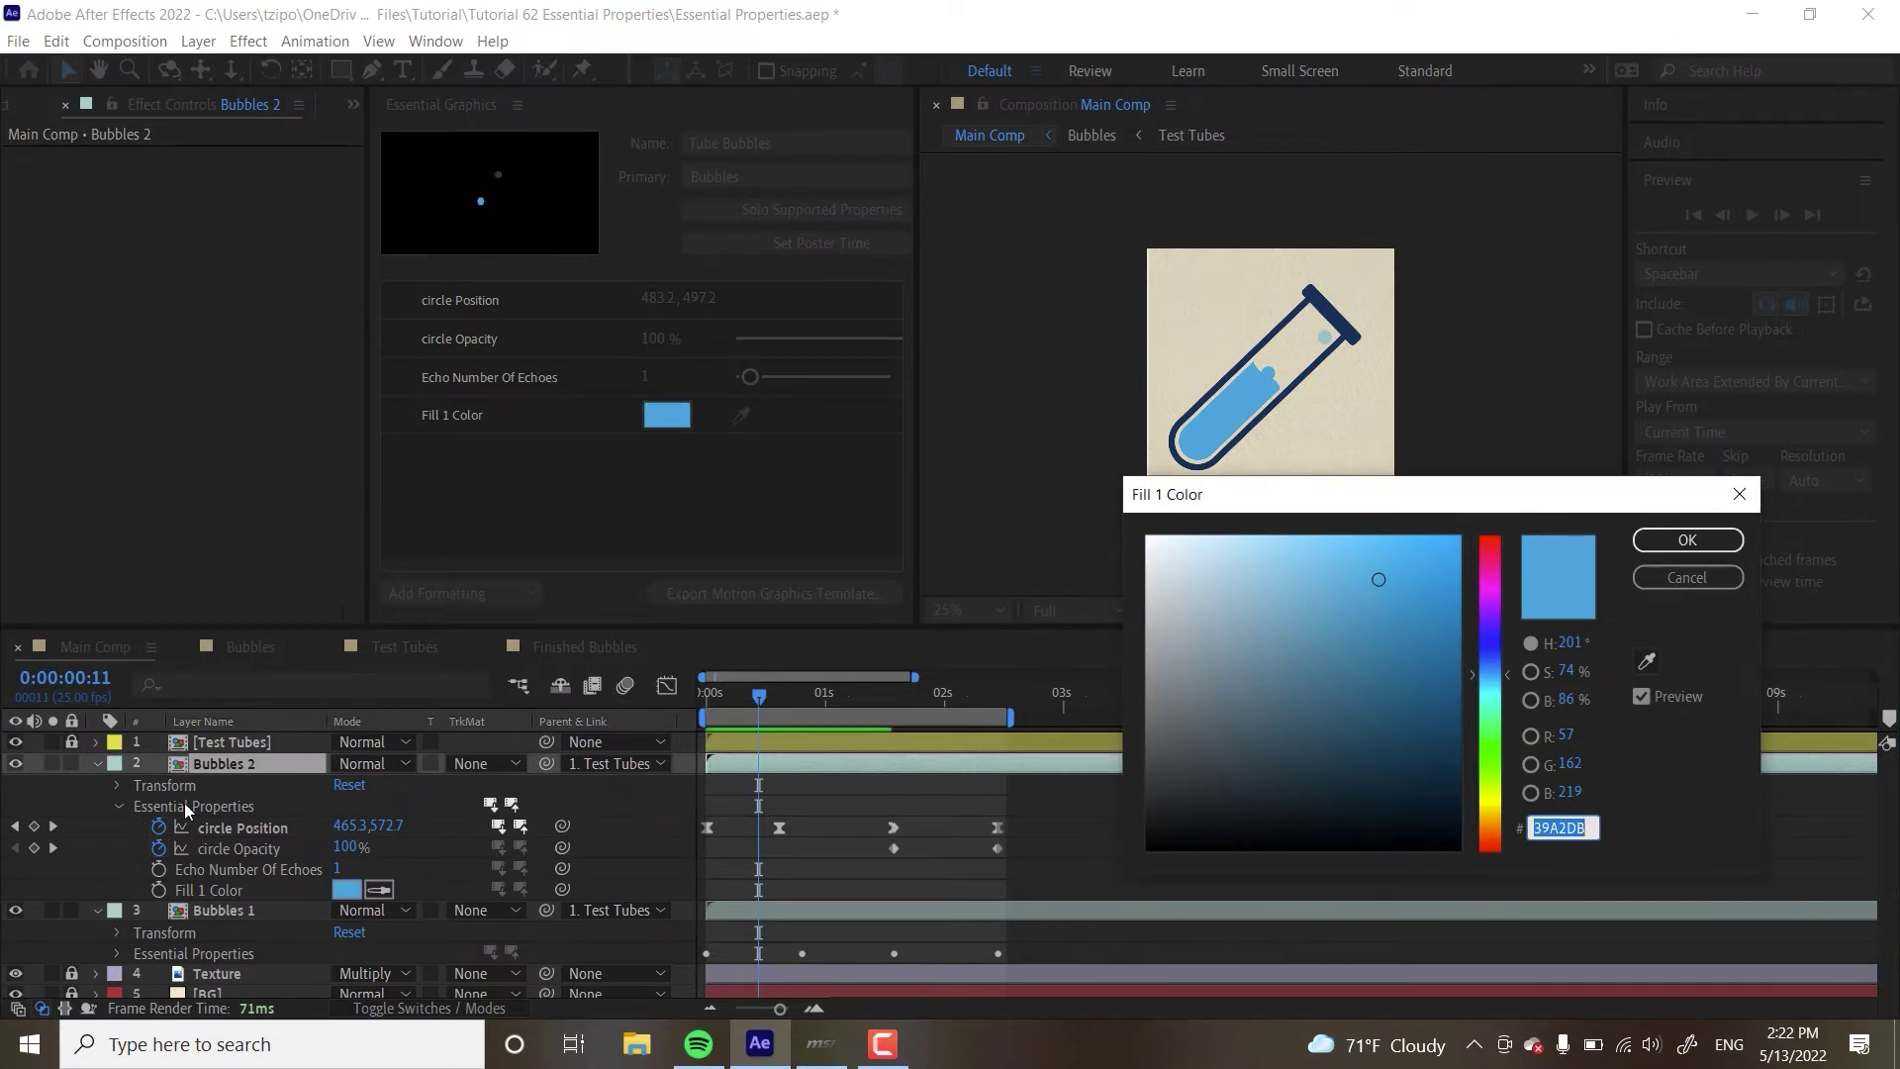
mouse_move(1282, 562)
left_mouse_down()
mouse_move(1438, 552)
mouse_move(1366, 573)
mouse_move(1234, 500)
mouse_move(1202, 510)
left_mouse_up()
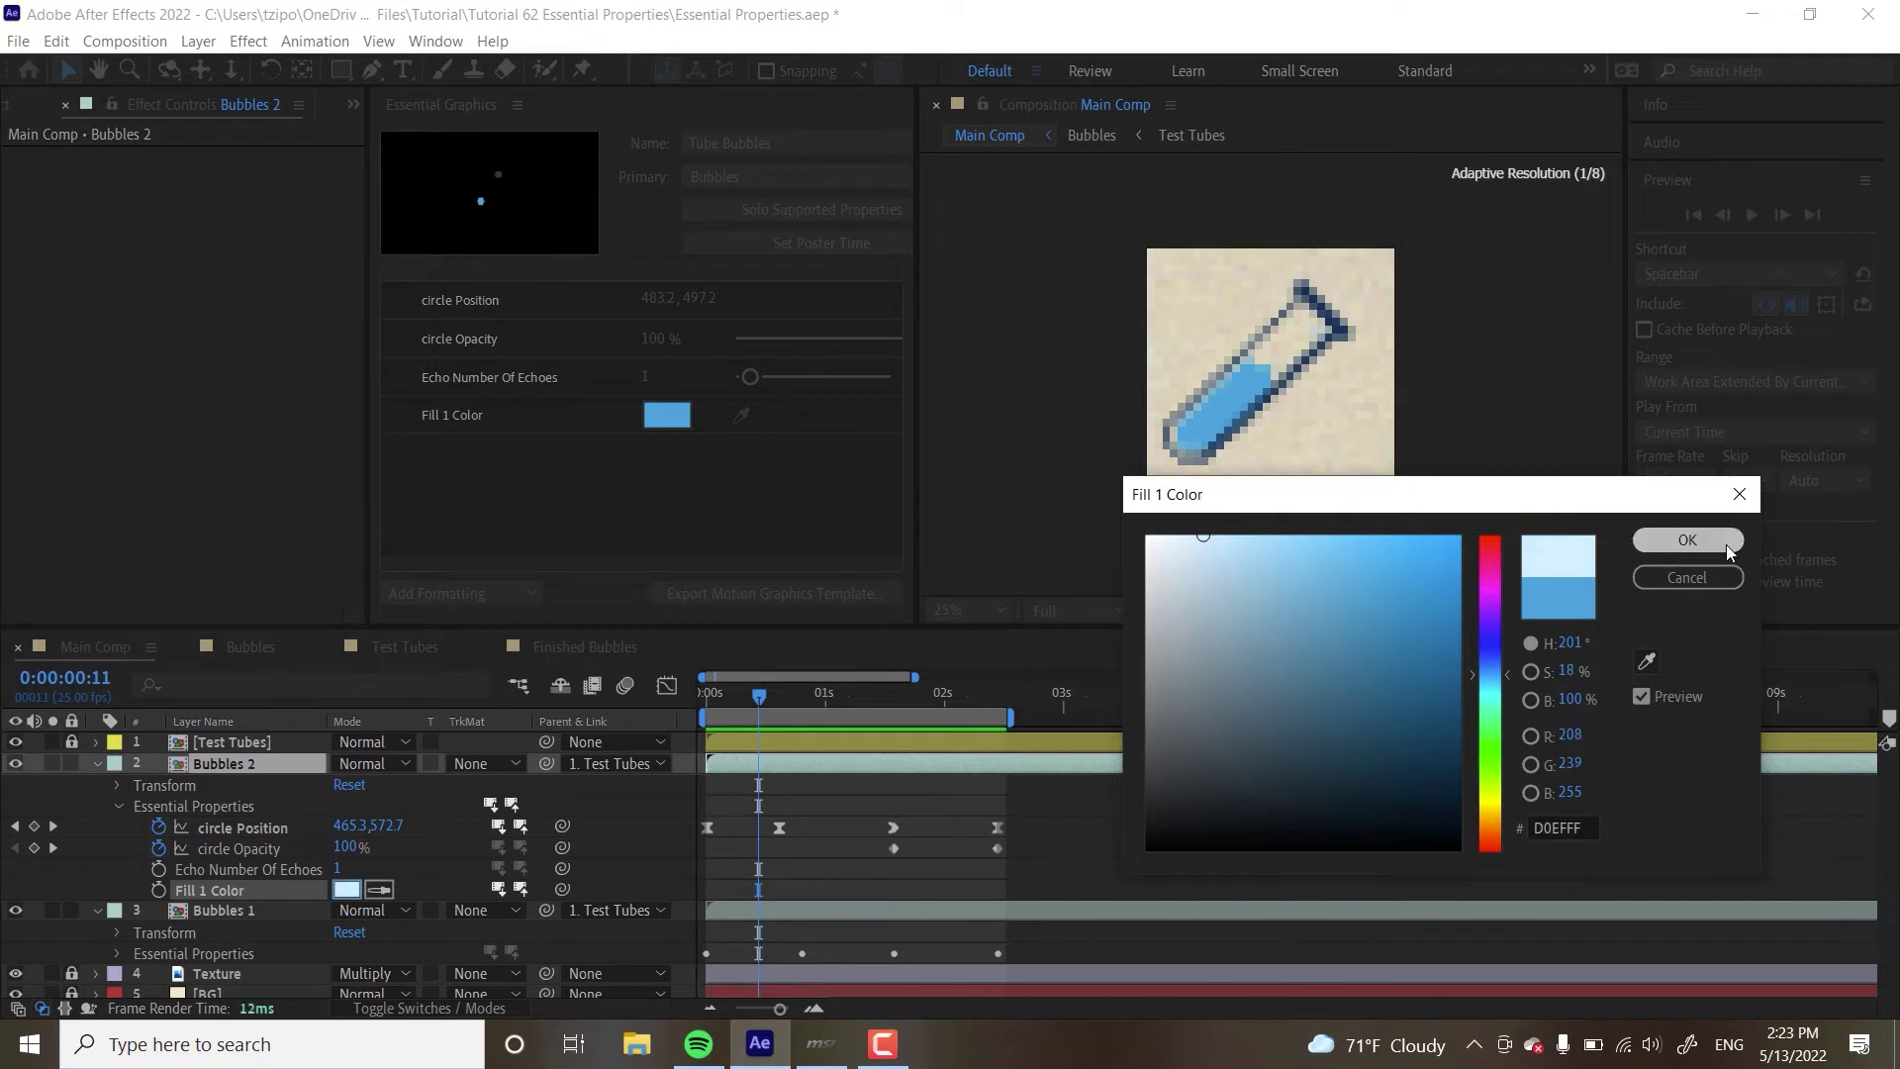
left_click(1687, 541)
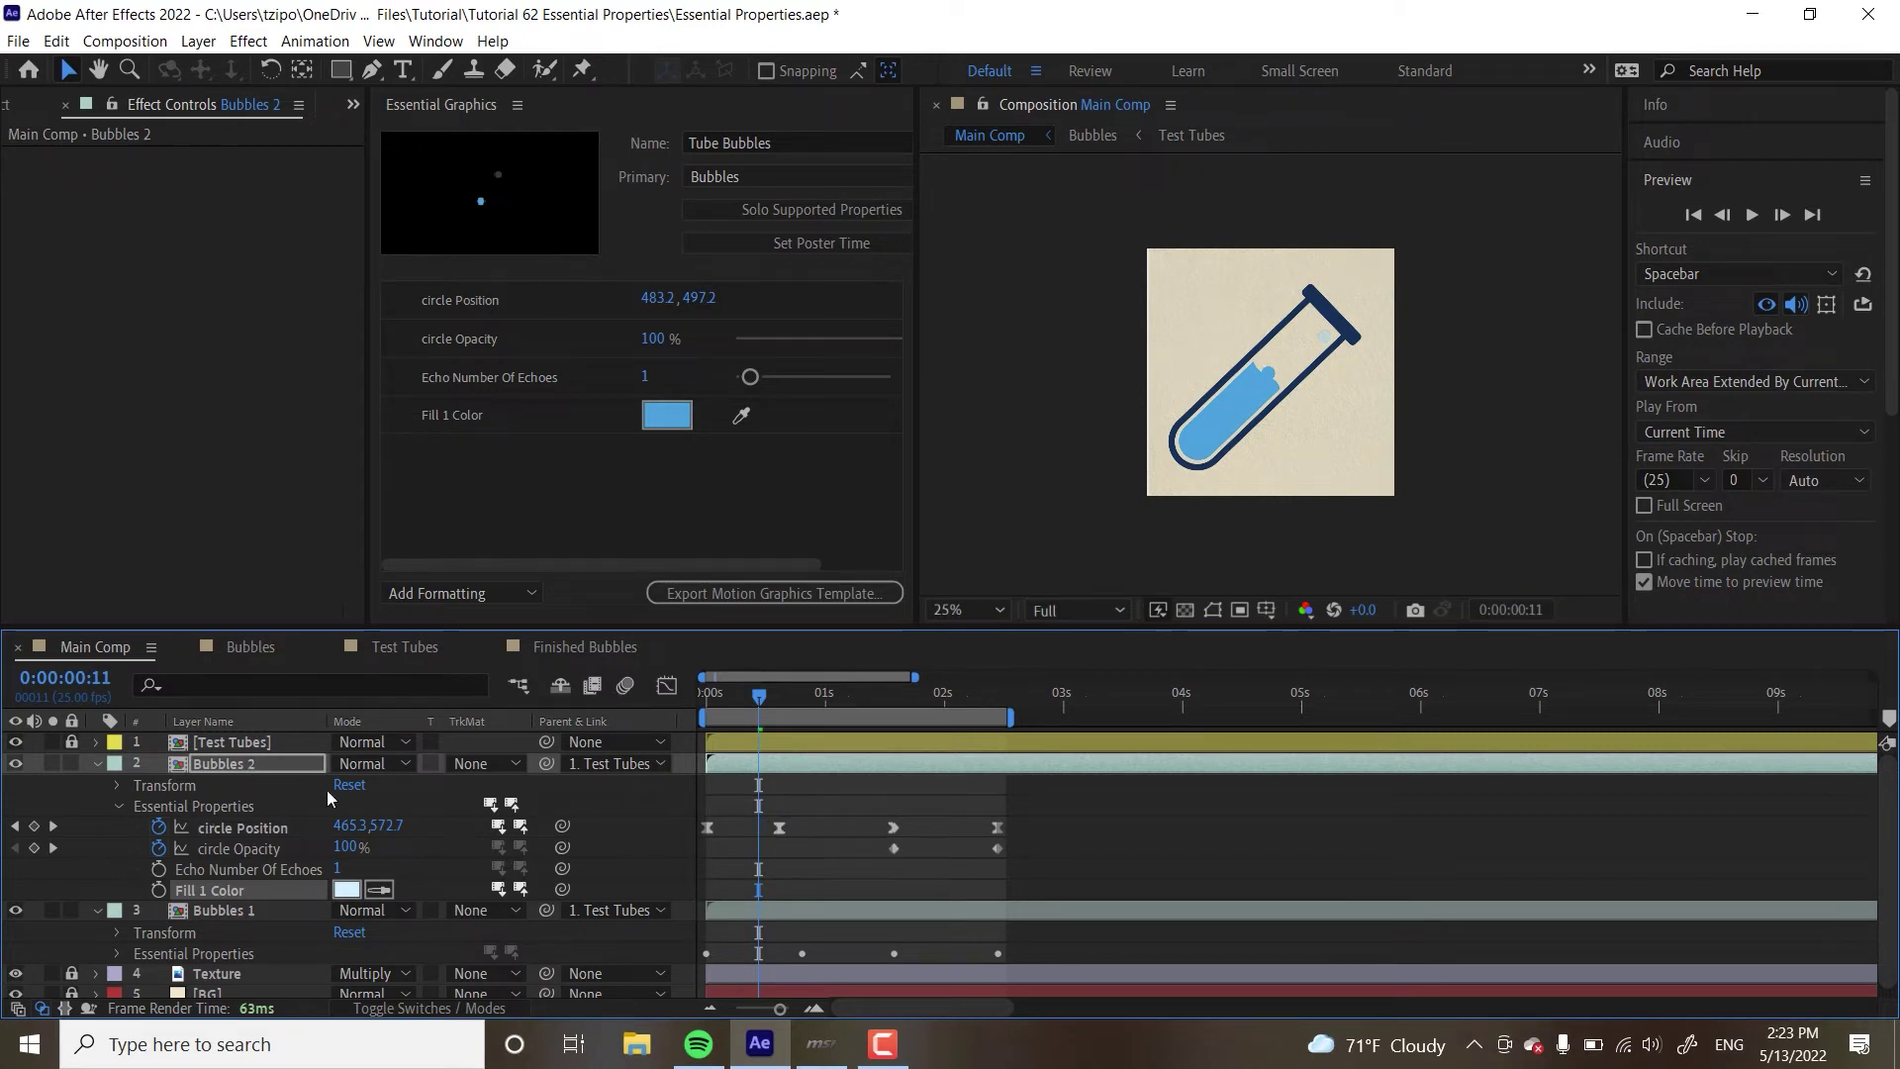
Rework Bubbles 2's circle Position keyframes, lowering the position and retiming a keyframe
left_click_drag(389, 832, 276, 831)
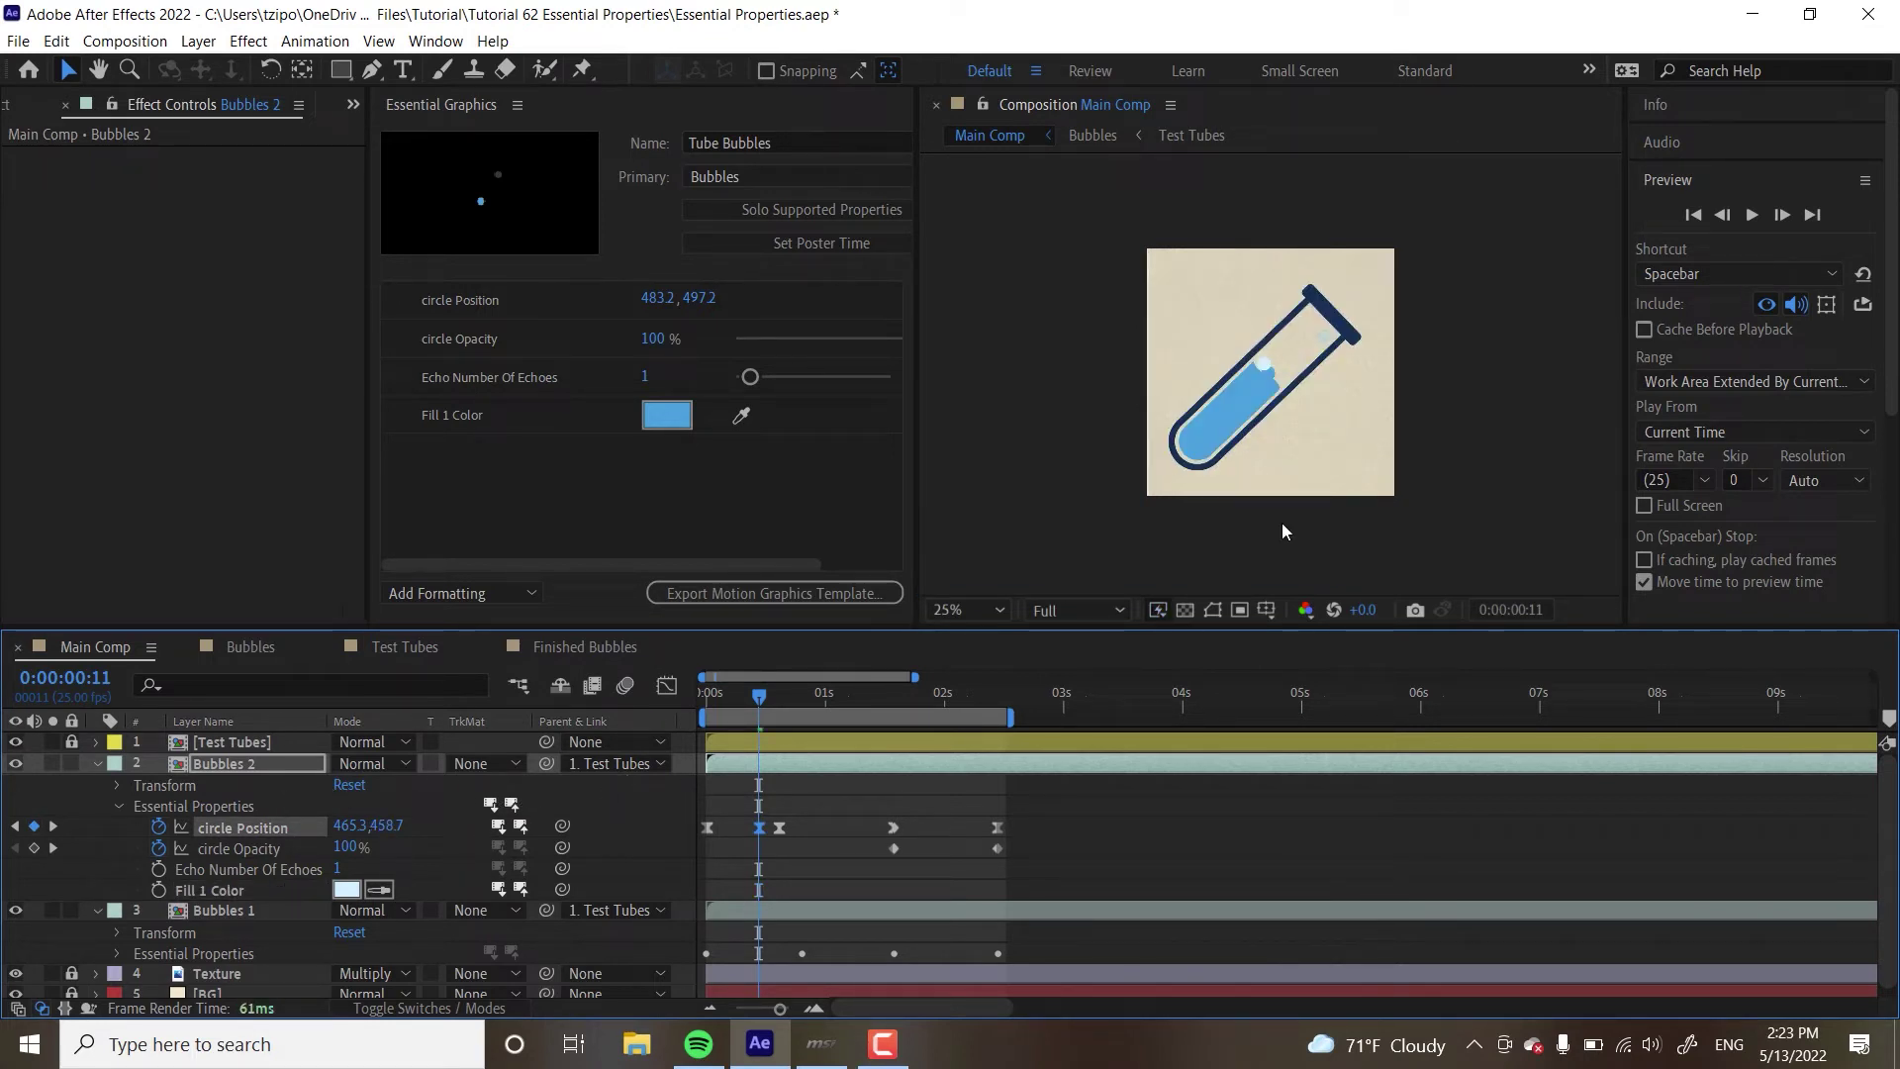
left_click_drag(780, 829, 892, 829)
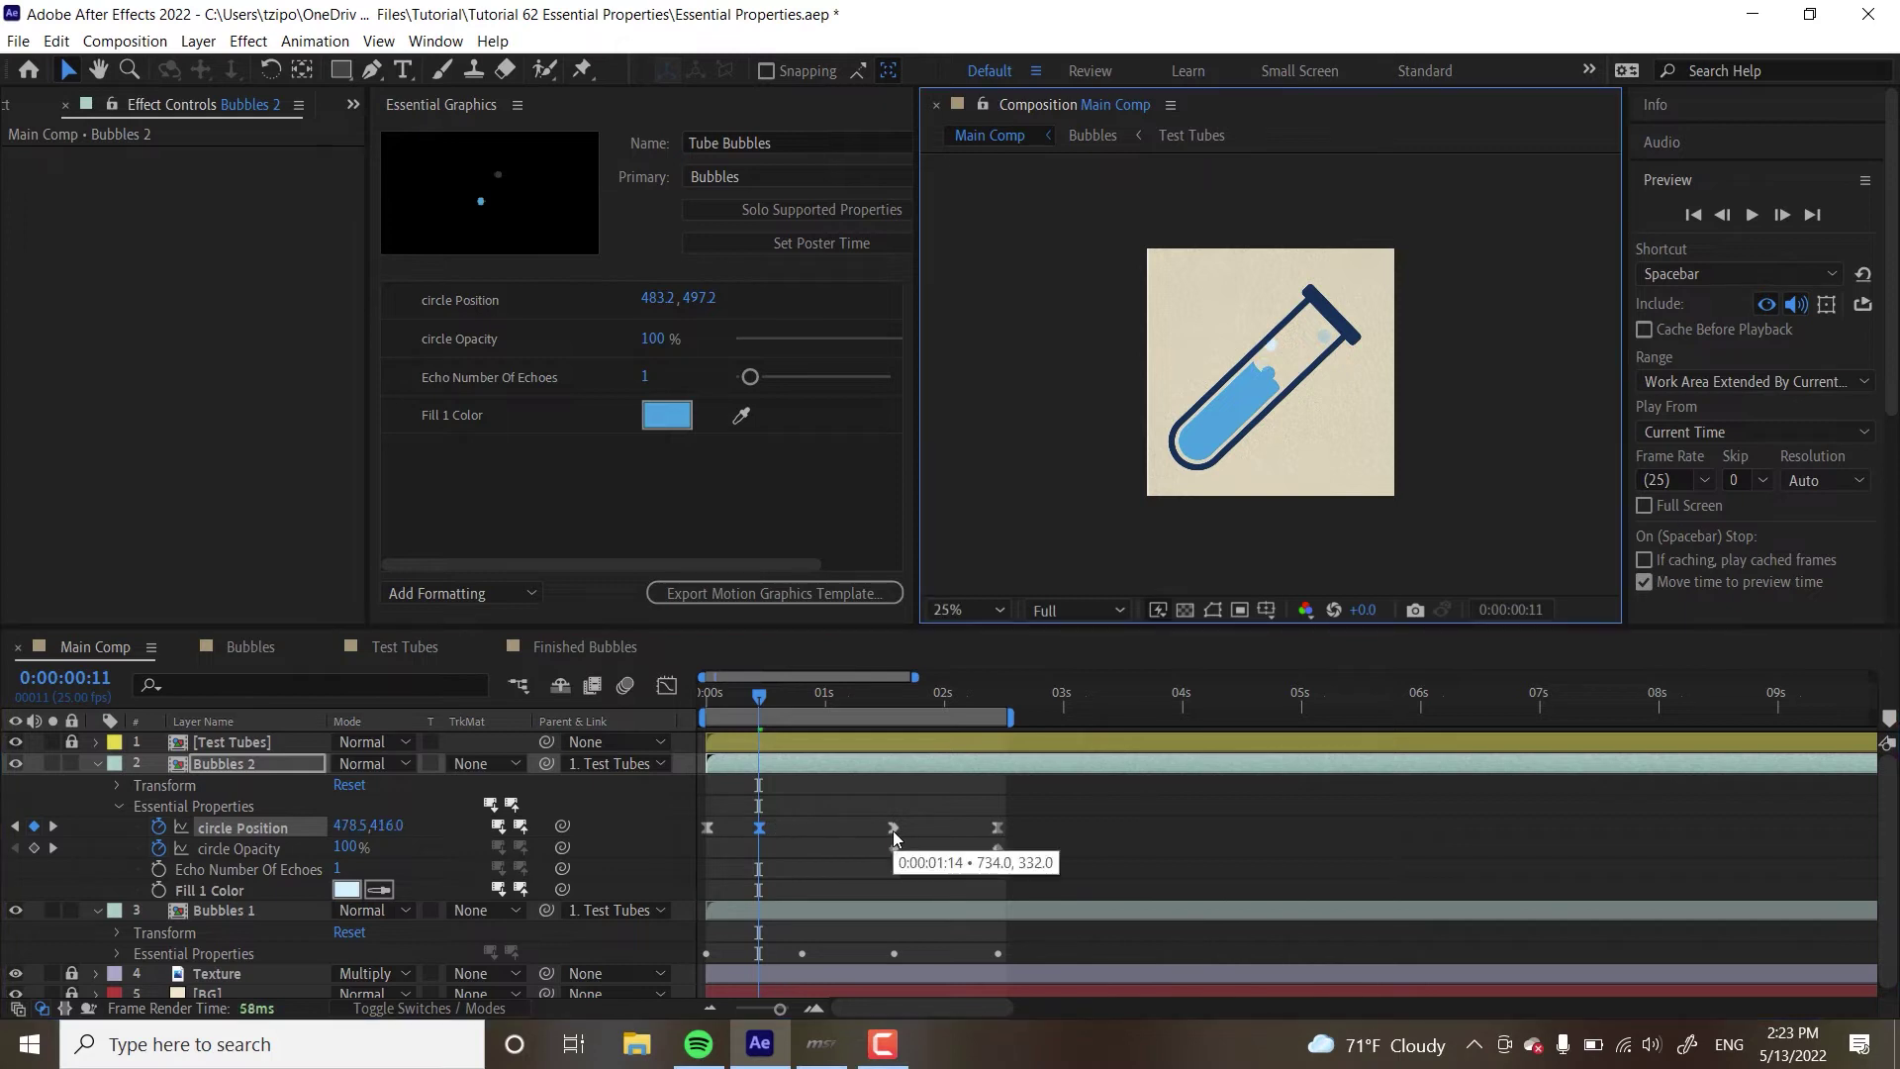
left_click(249, 653)
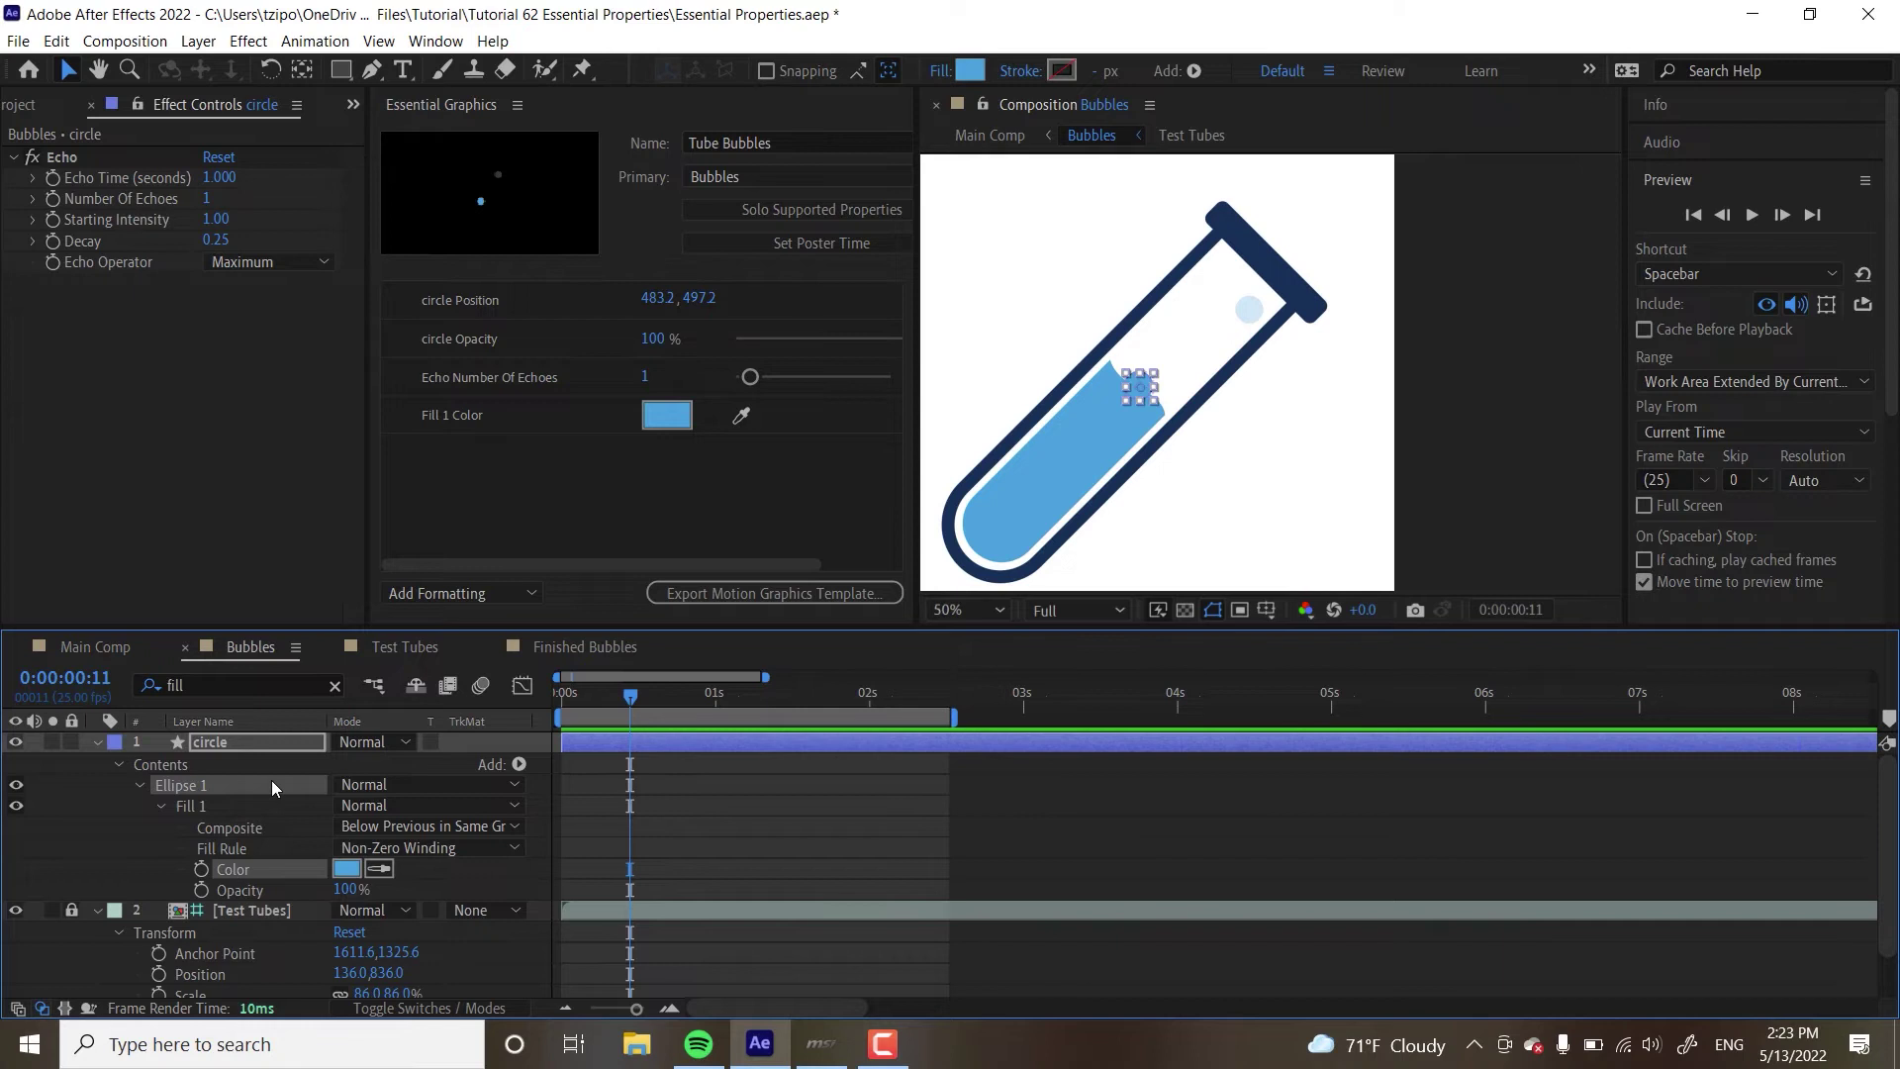
Expose circle Scale as an essential property and set Bubbles 2's circle Scale to 80% in Main Comp
key("s")
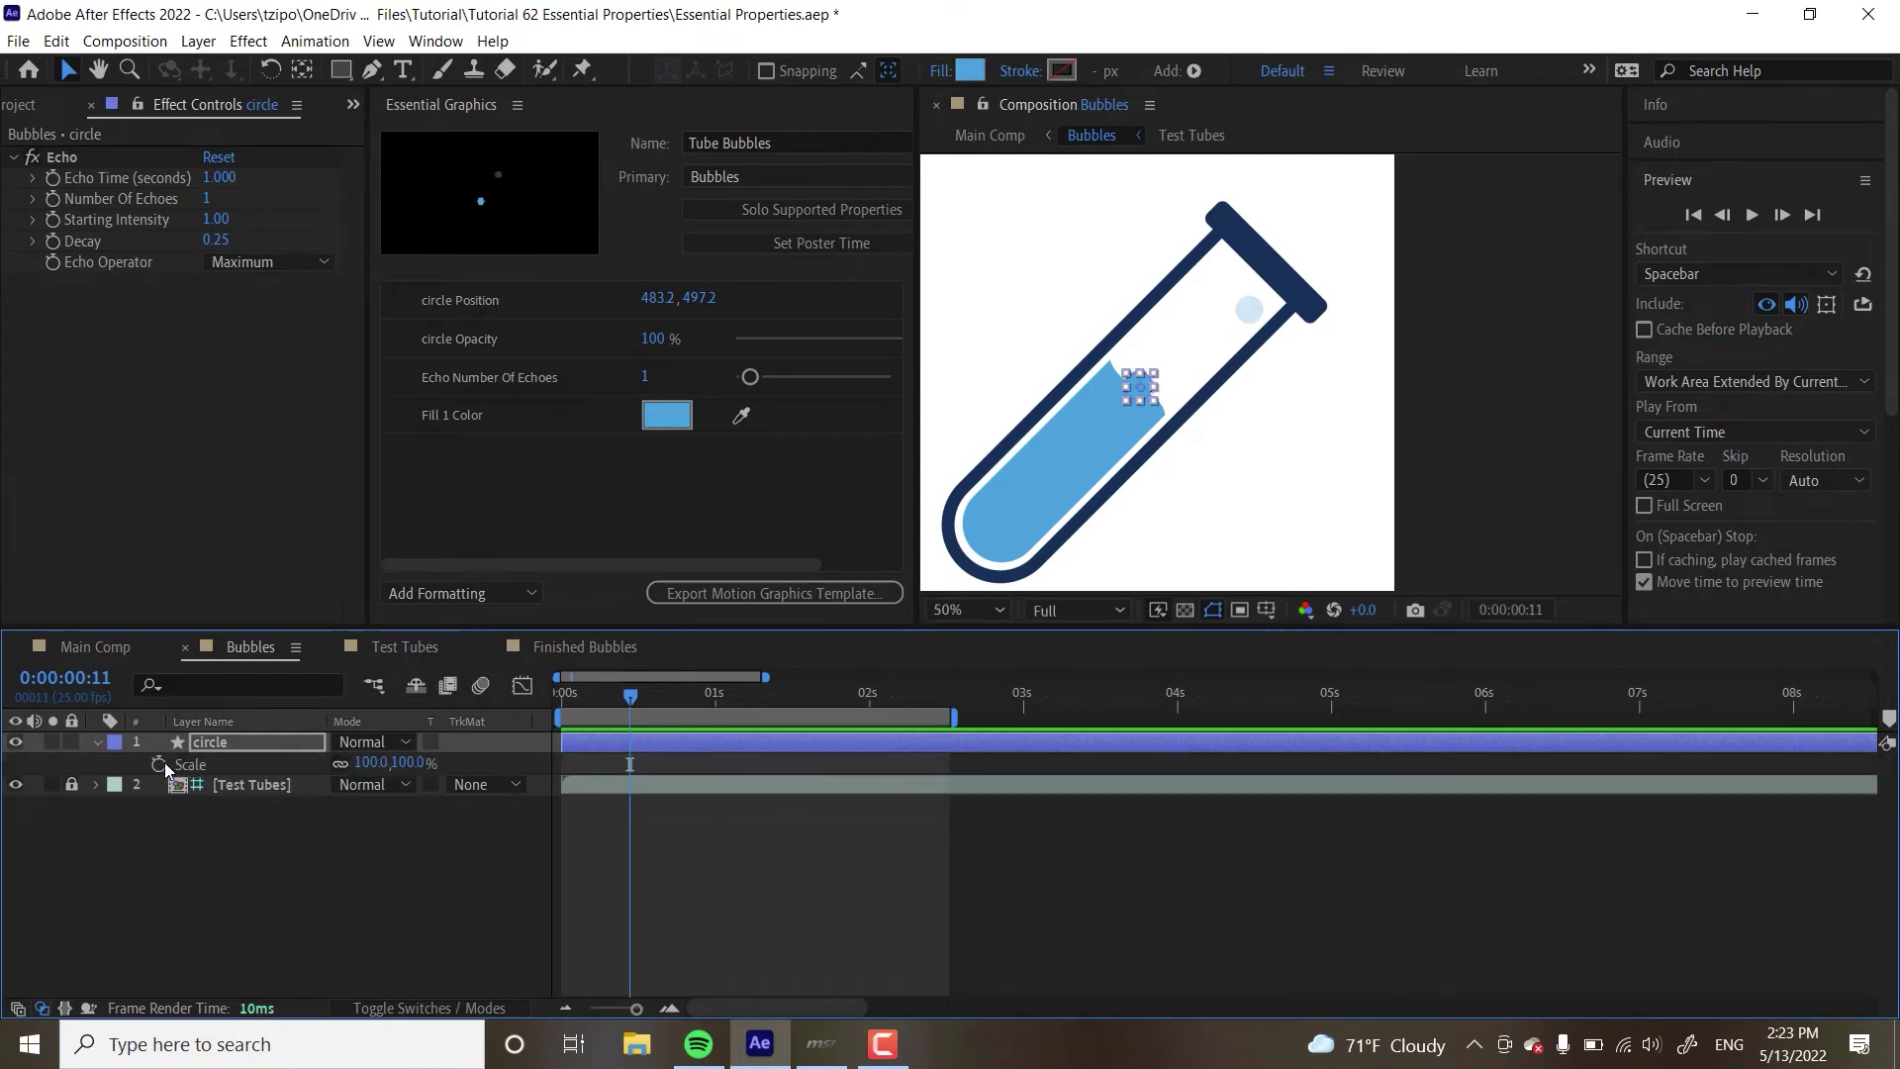
left_click_drag(184, 762, 494, 501)
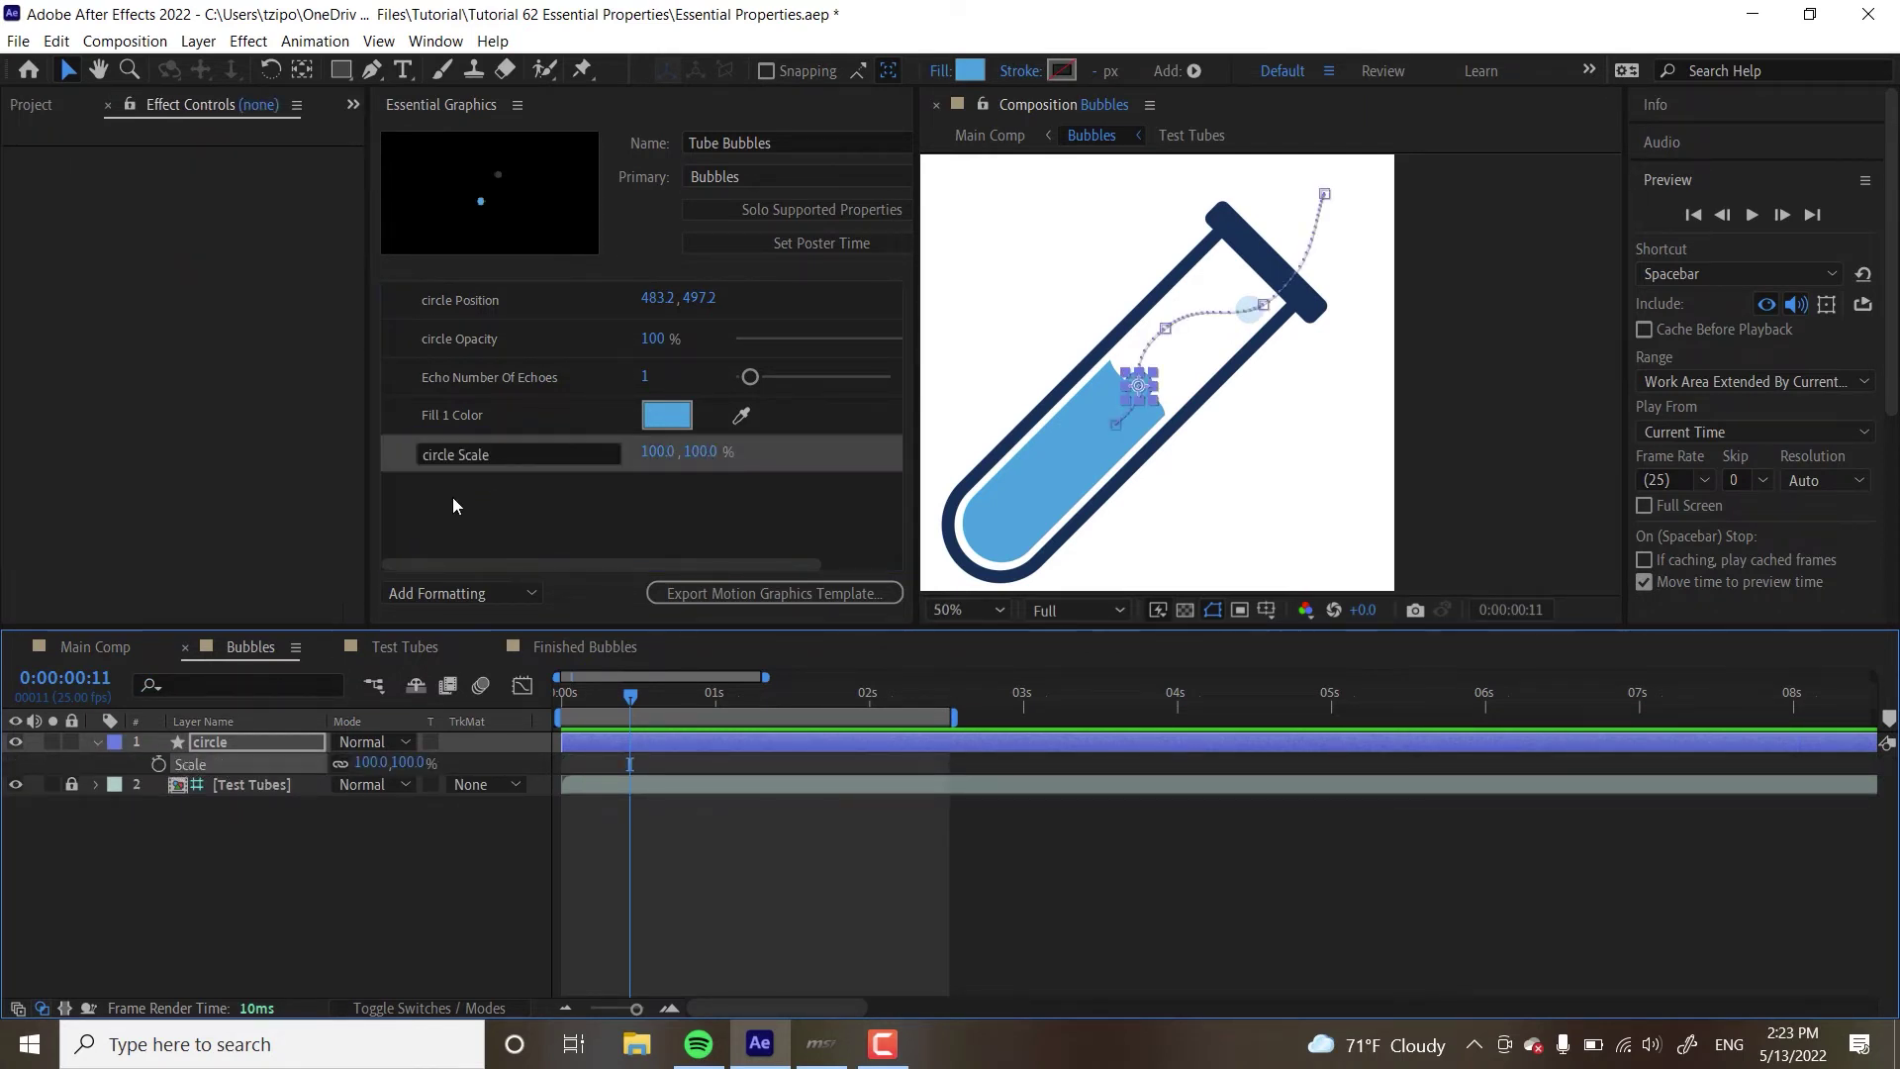
left_click(99, 645)
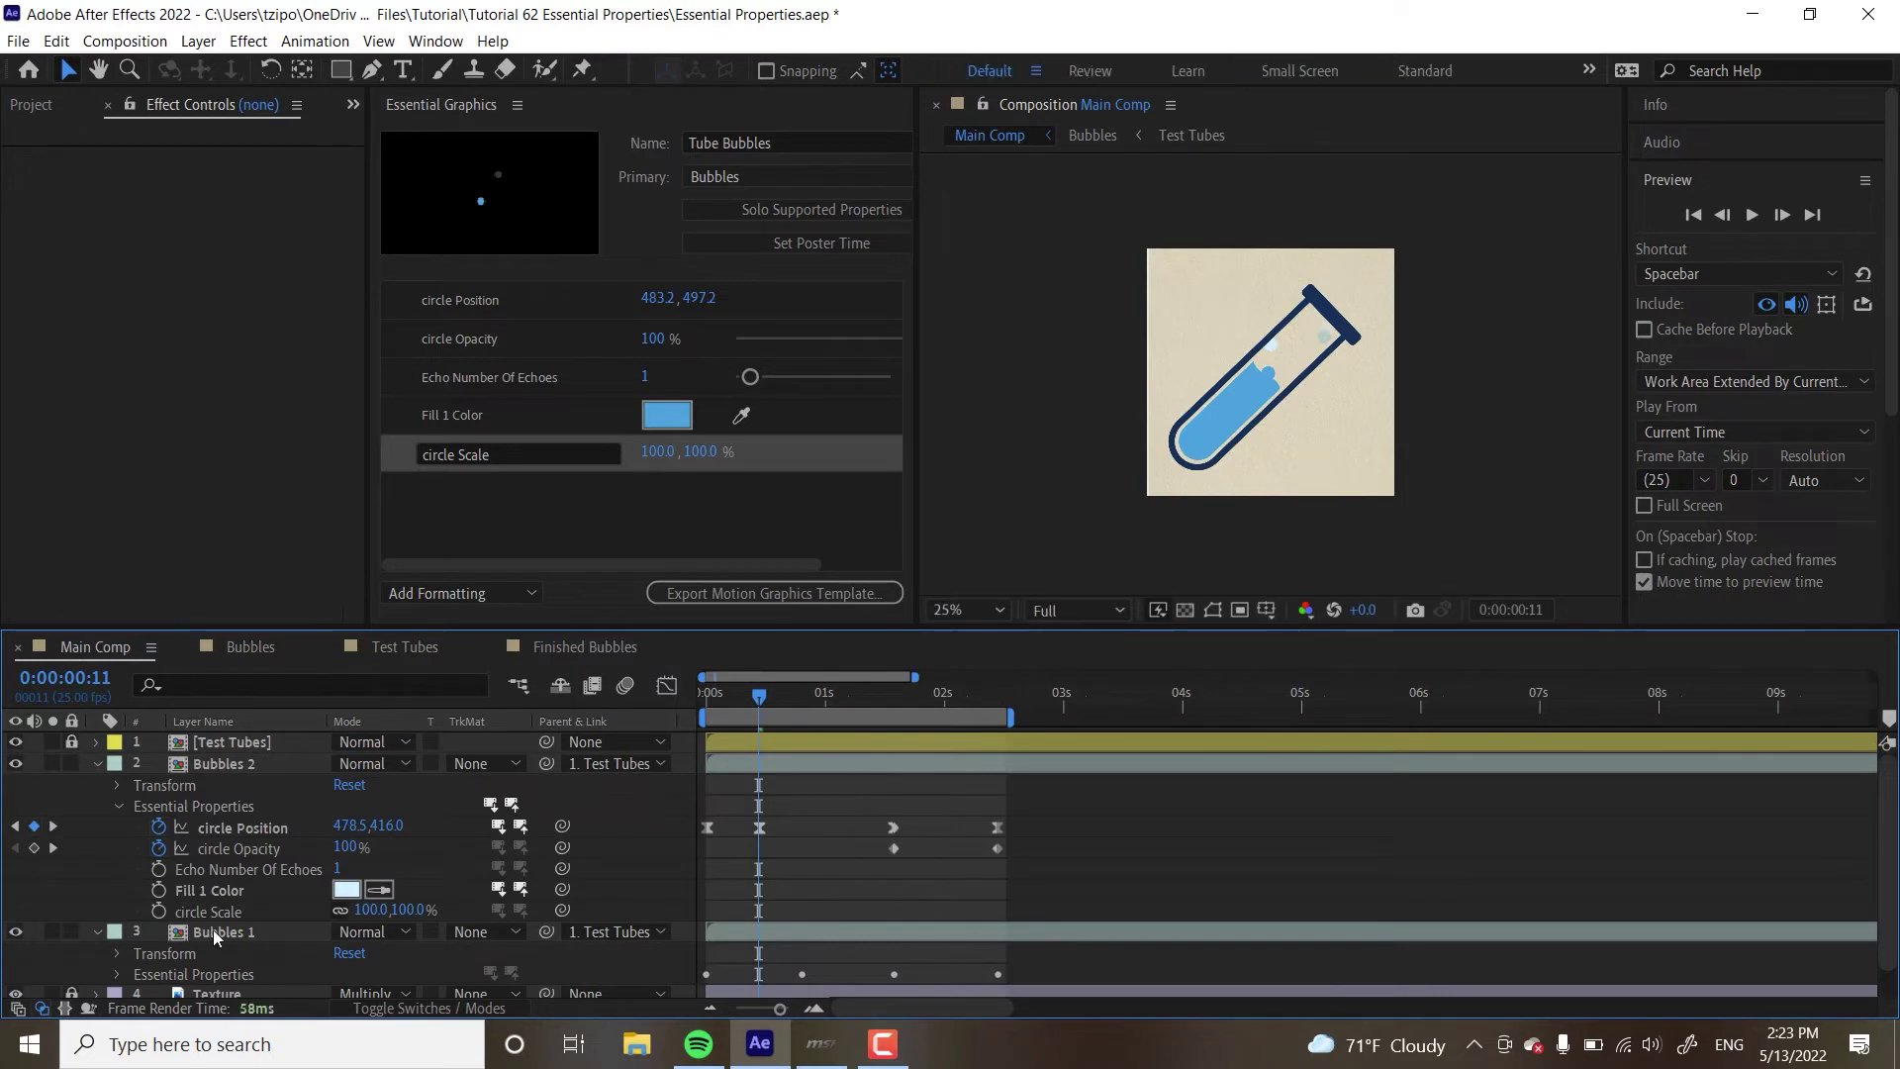
left_click(372, 909)
type("80")
key("Return")
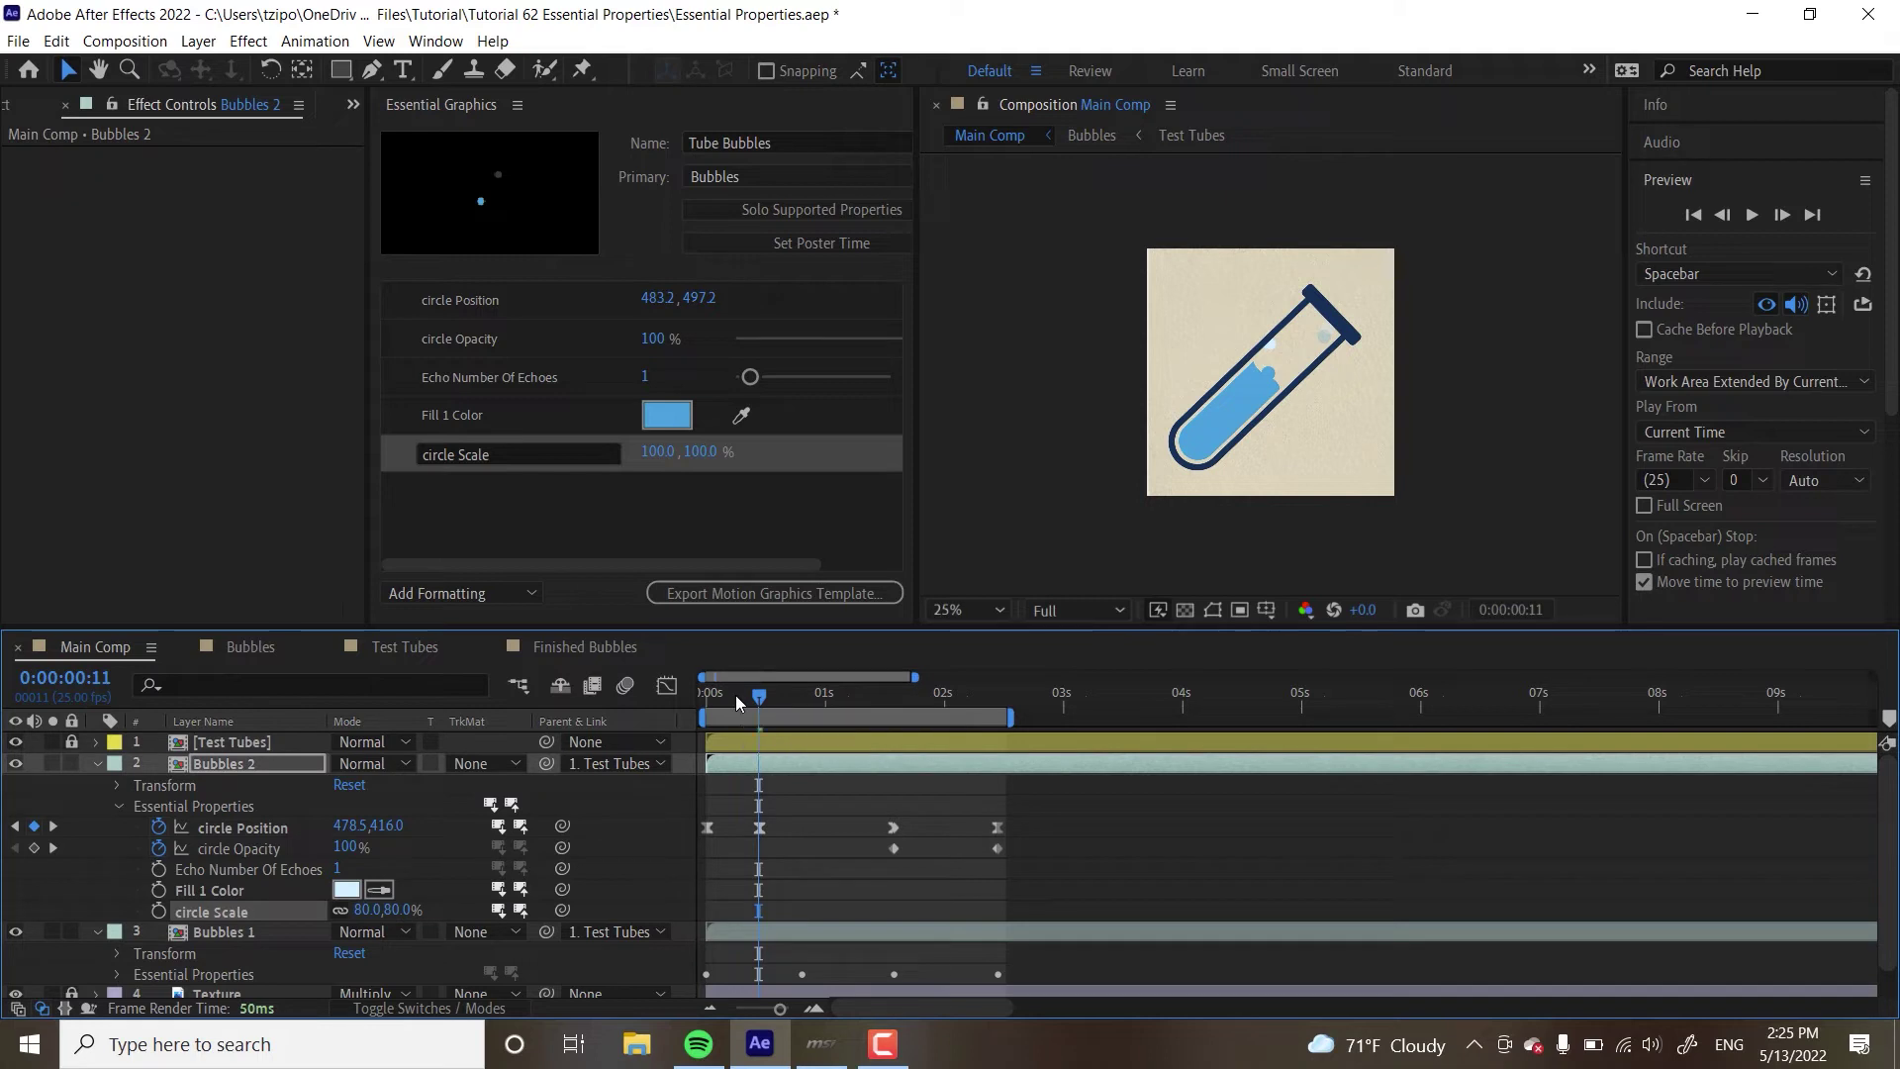
Delete all the existing circle Position keyframes on Bubbles 2
left_click(734, 695)
right_click(713, 799)
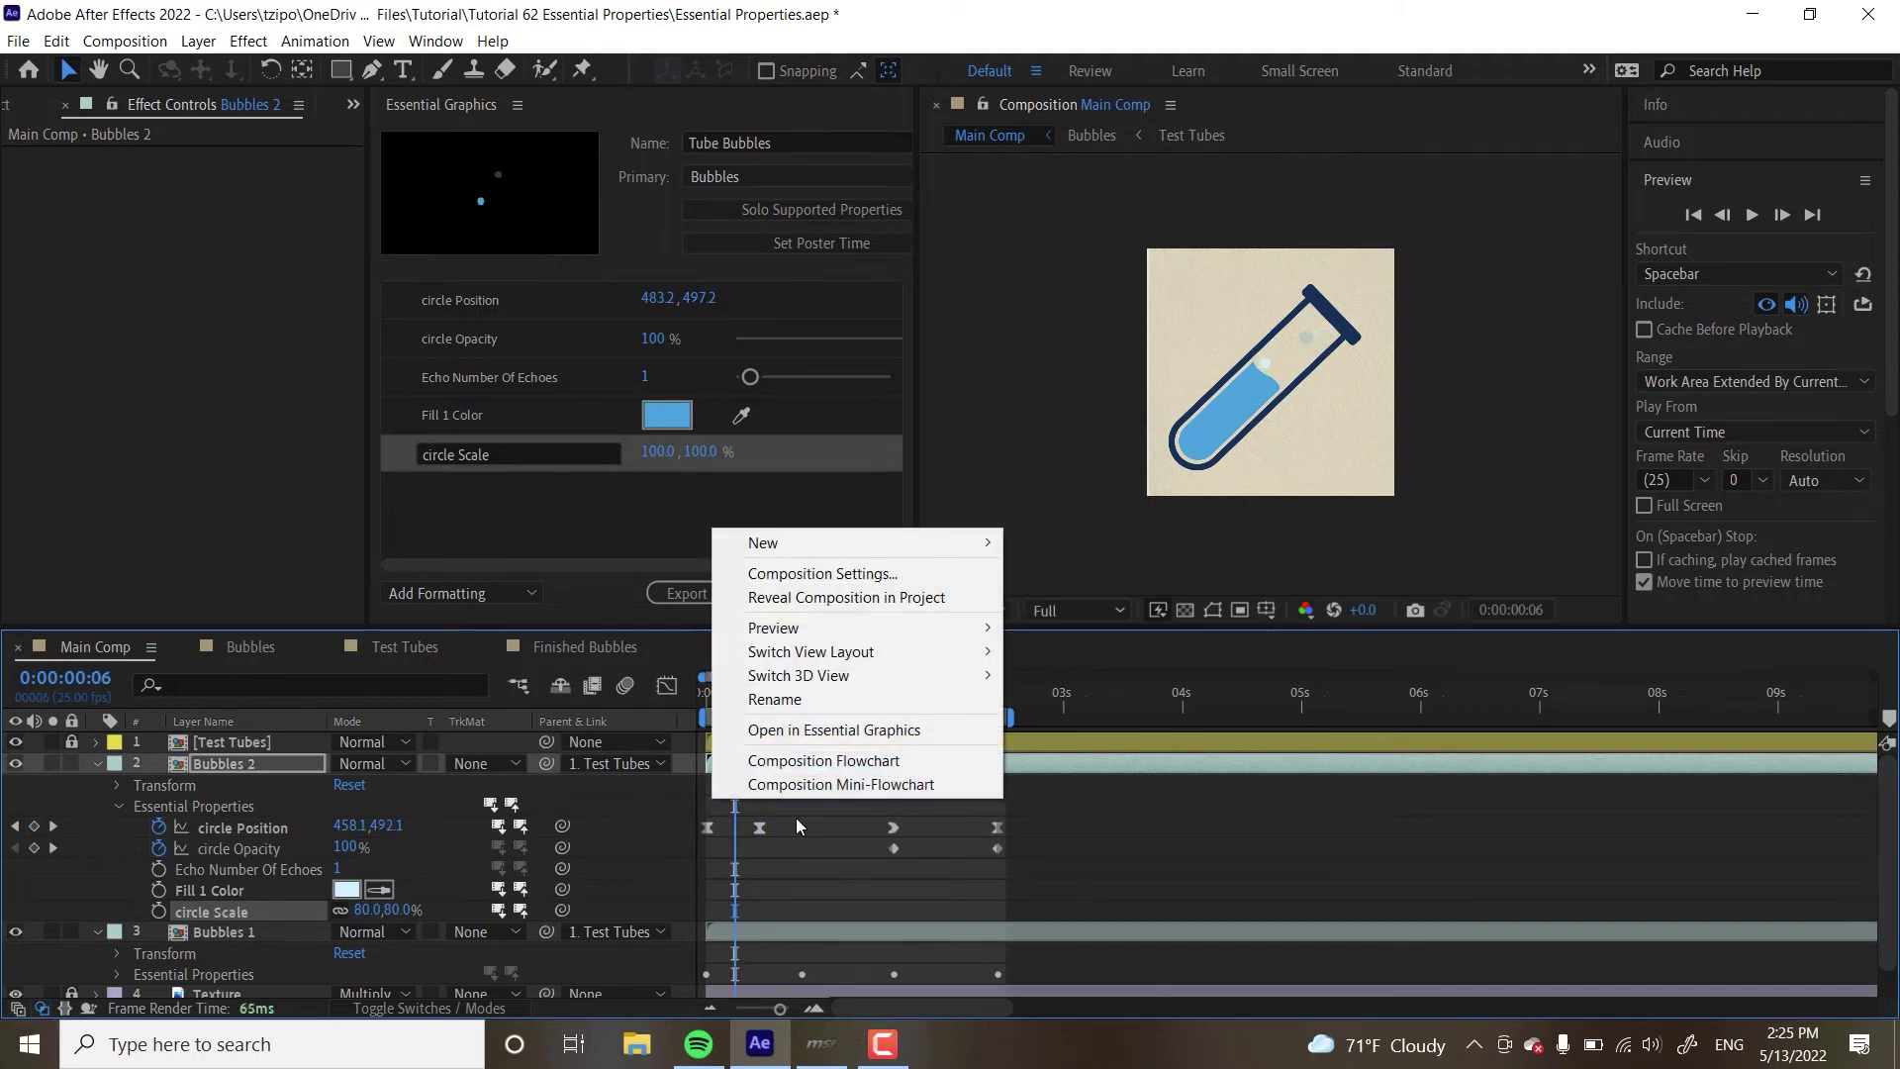
left_click(920, 810)
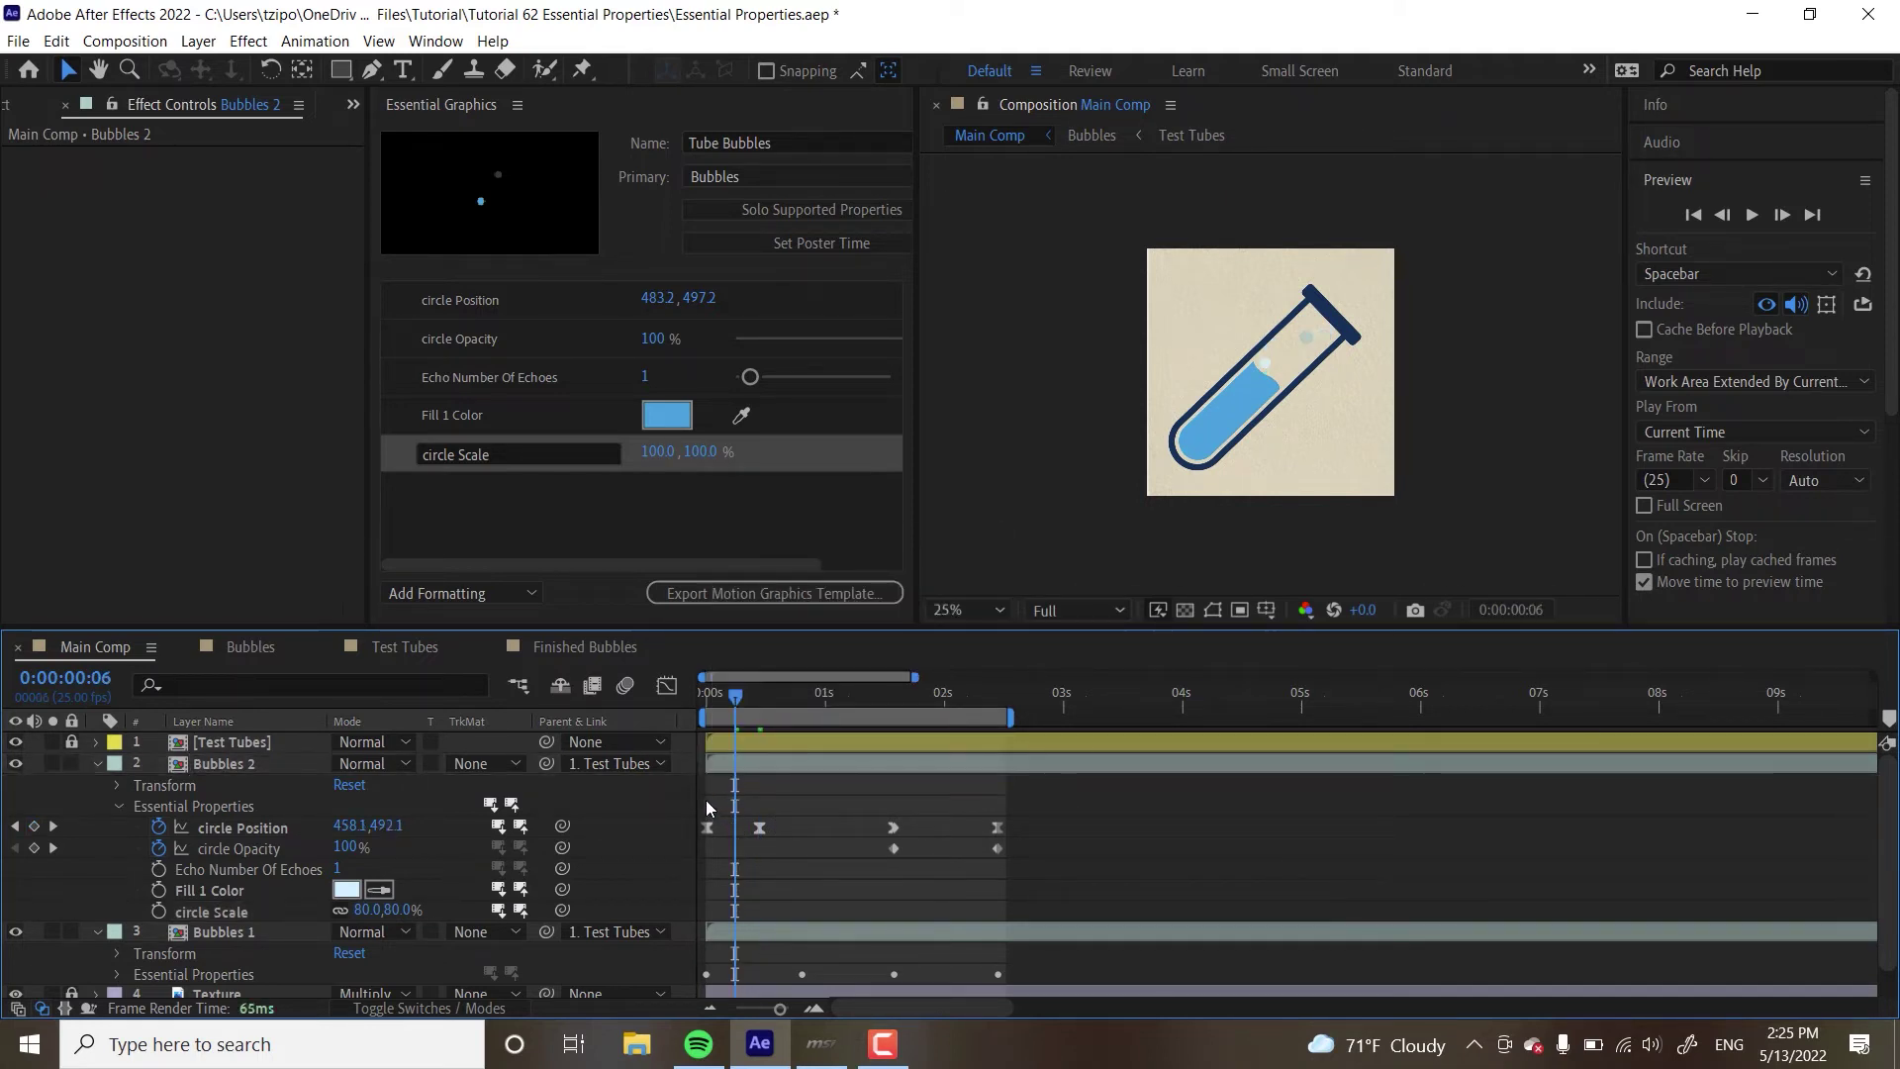
left_click_drag(705, 800, 1011, 834)
key("Delete")
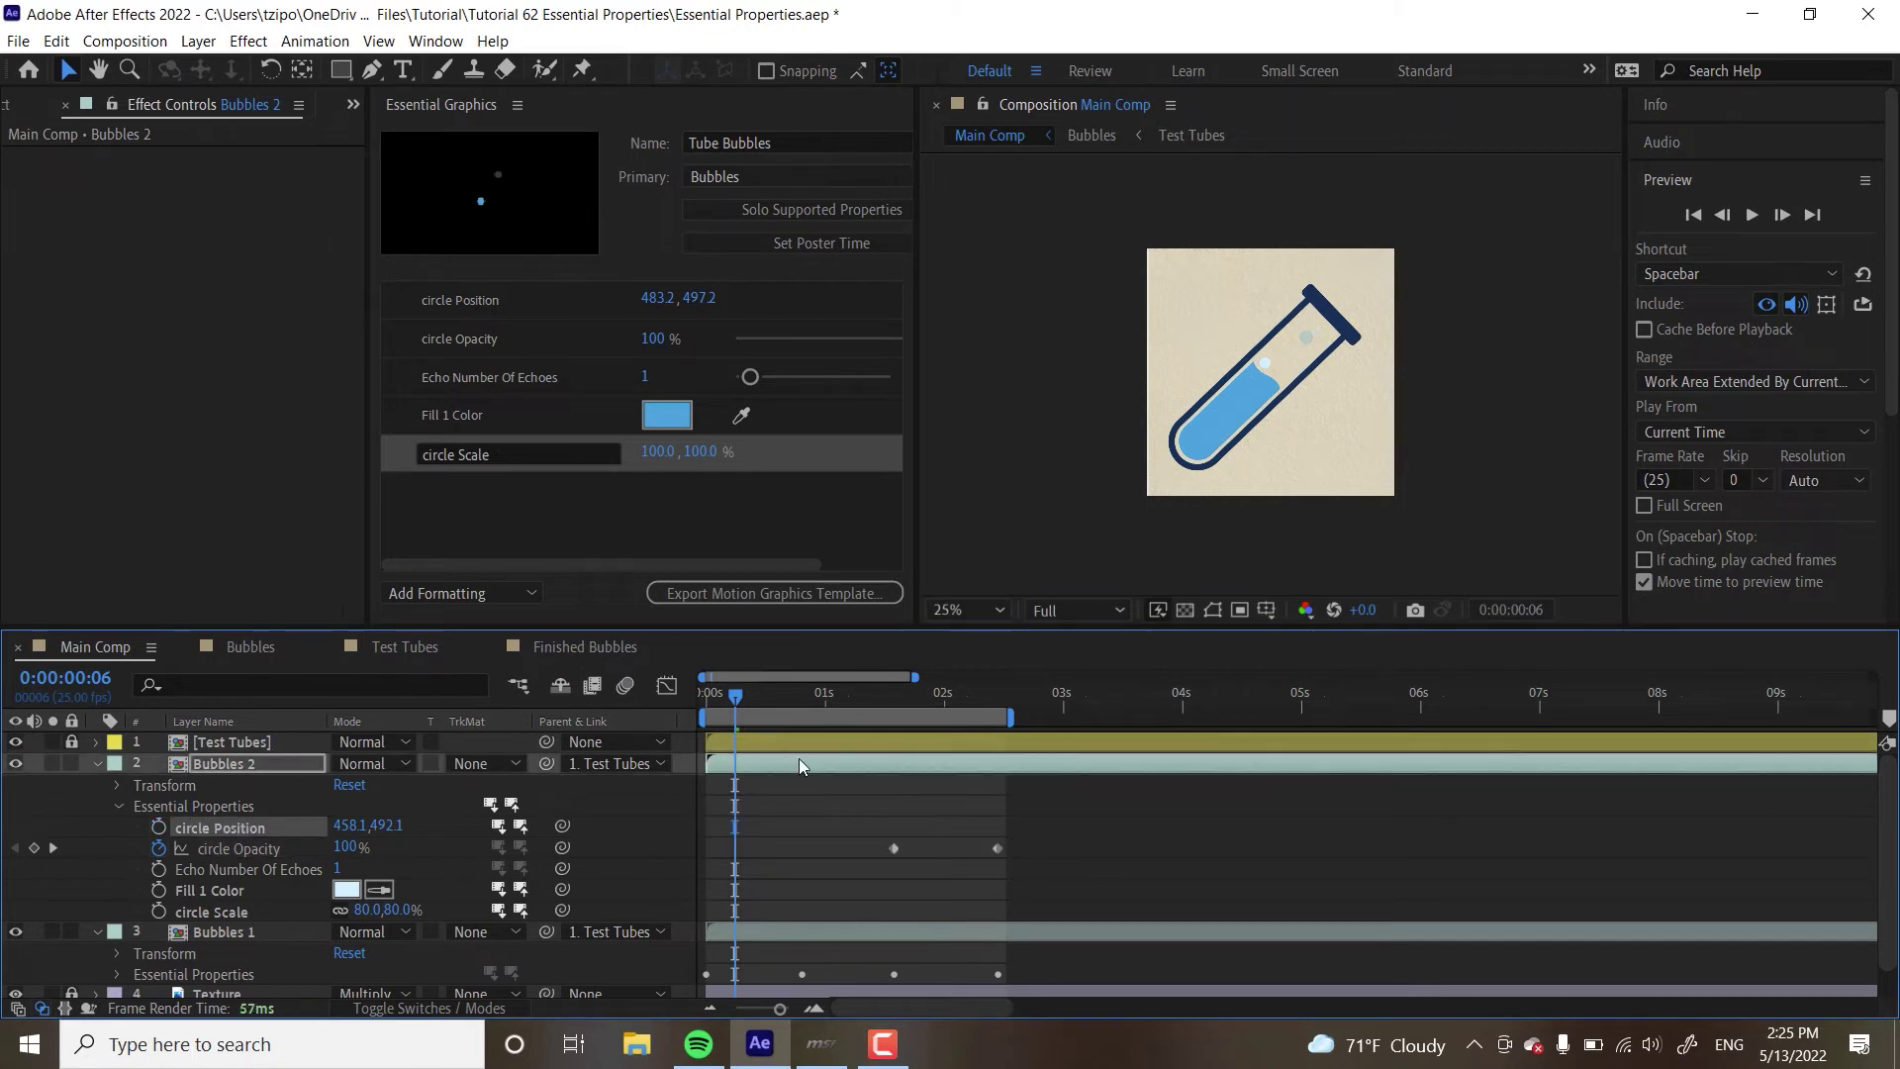
Keyframe circle Position at 0:01 inside the liquid, at 0:22, and at 1:24 at the tube's top right
left_click(712, 703)
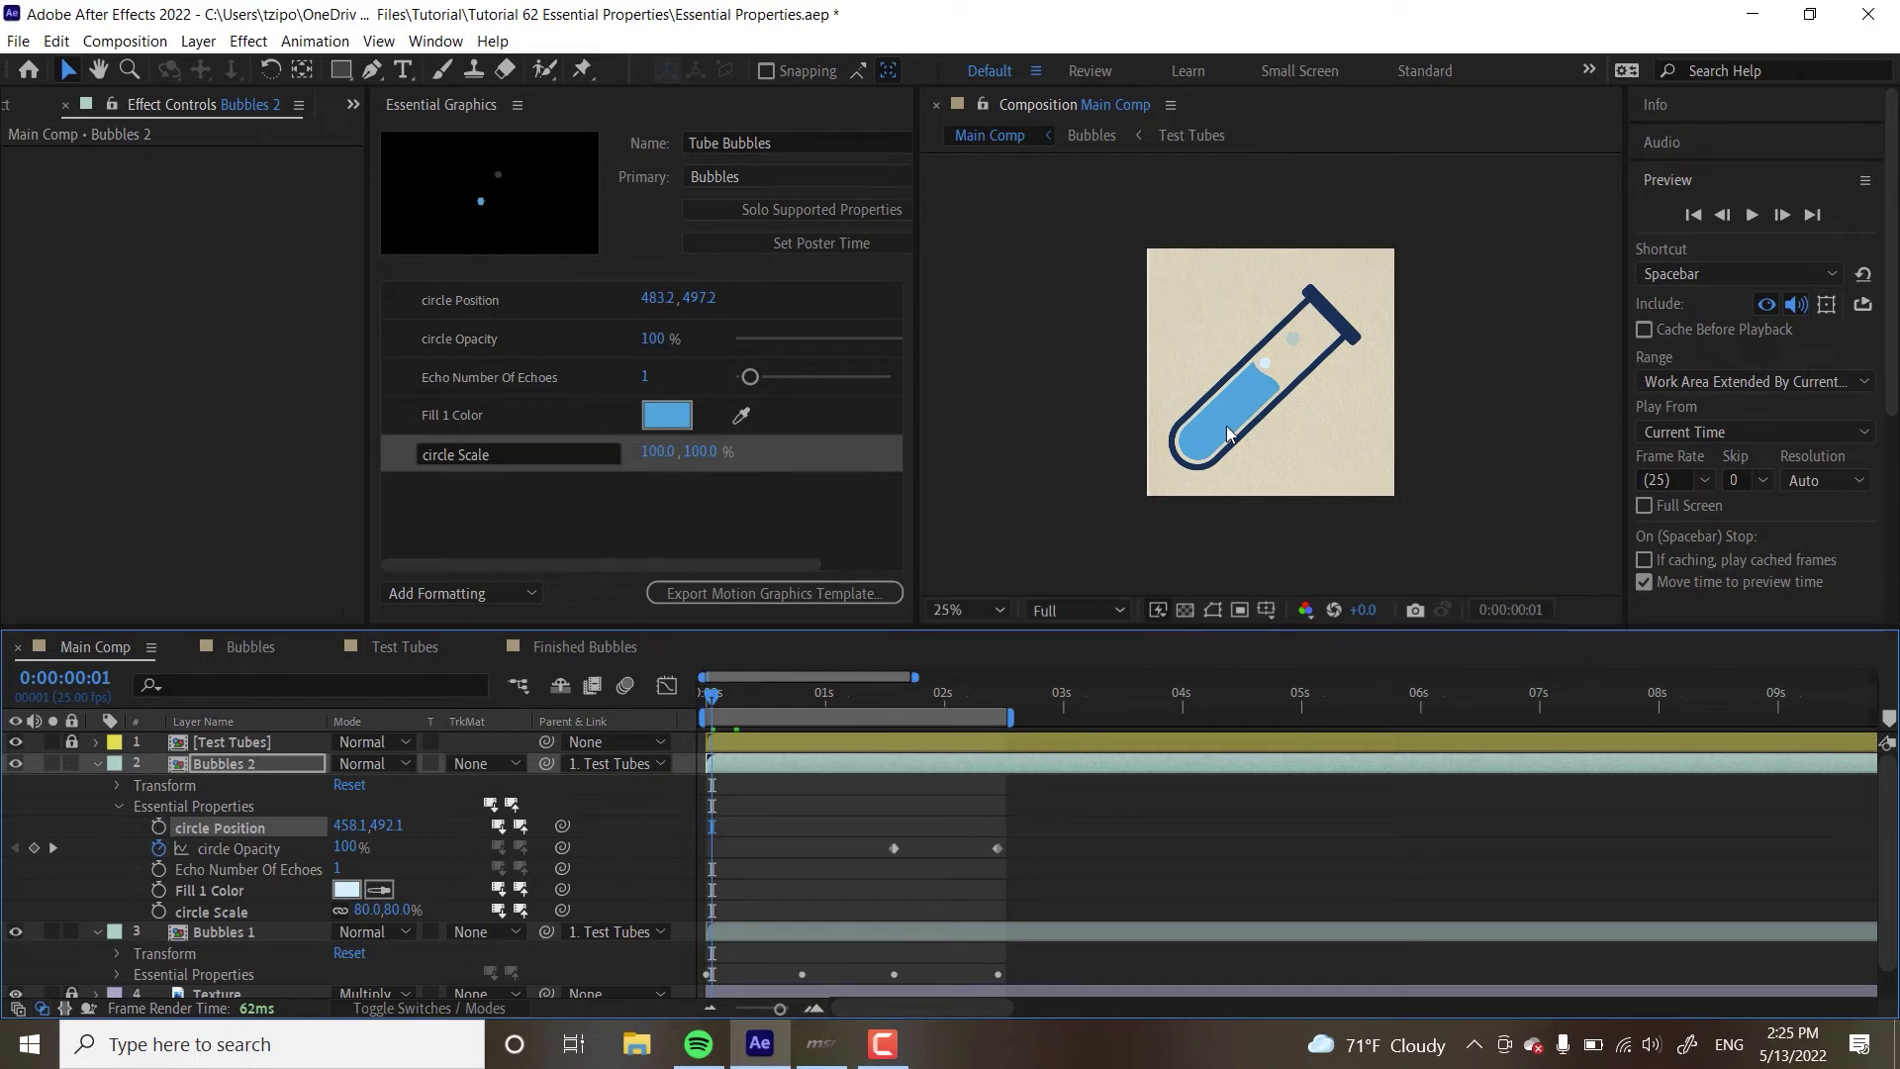
left_click_drag(1263, 354, 1273, 370)
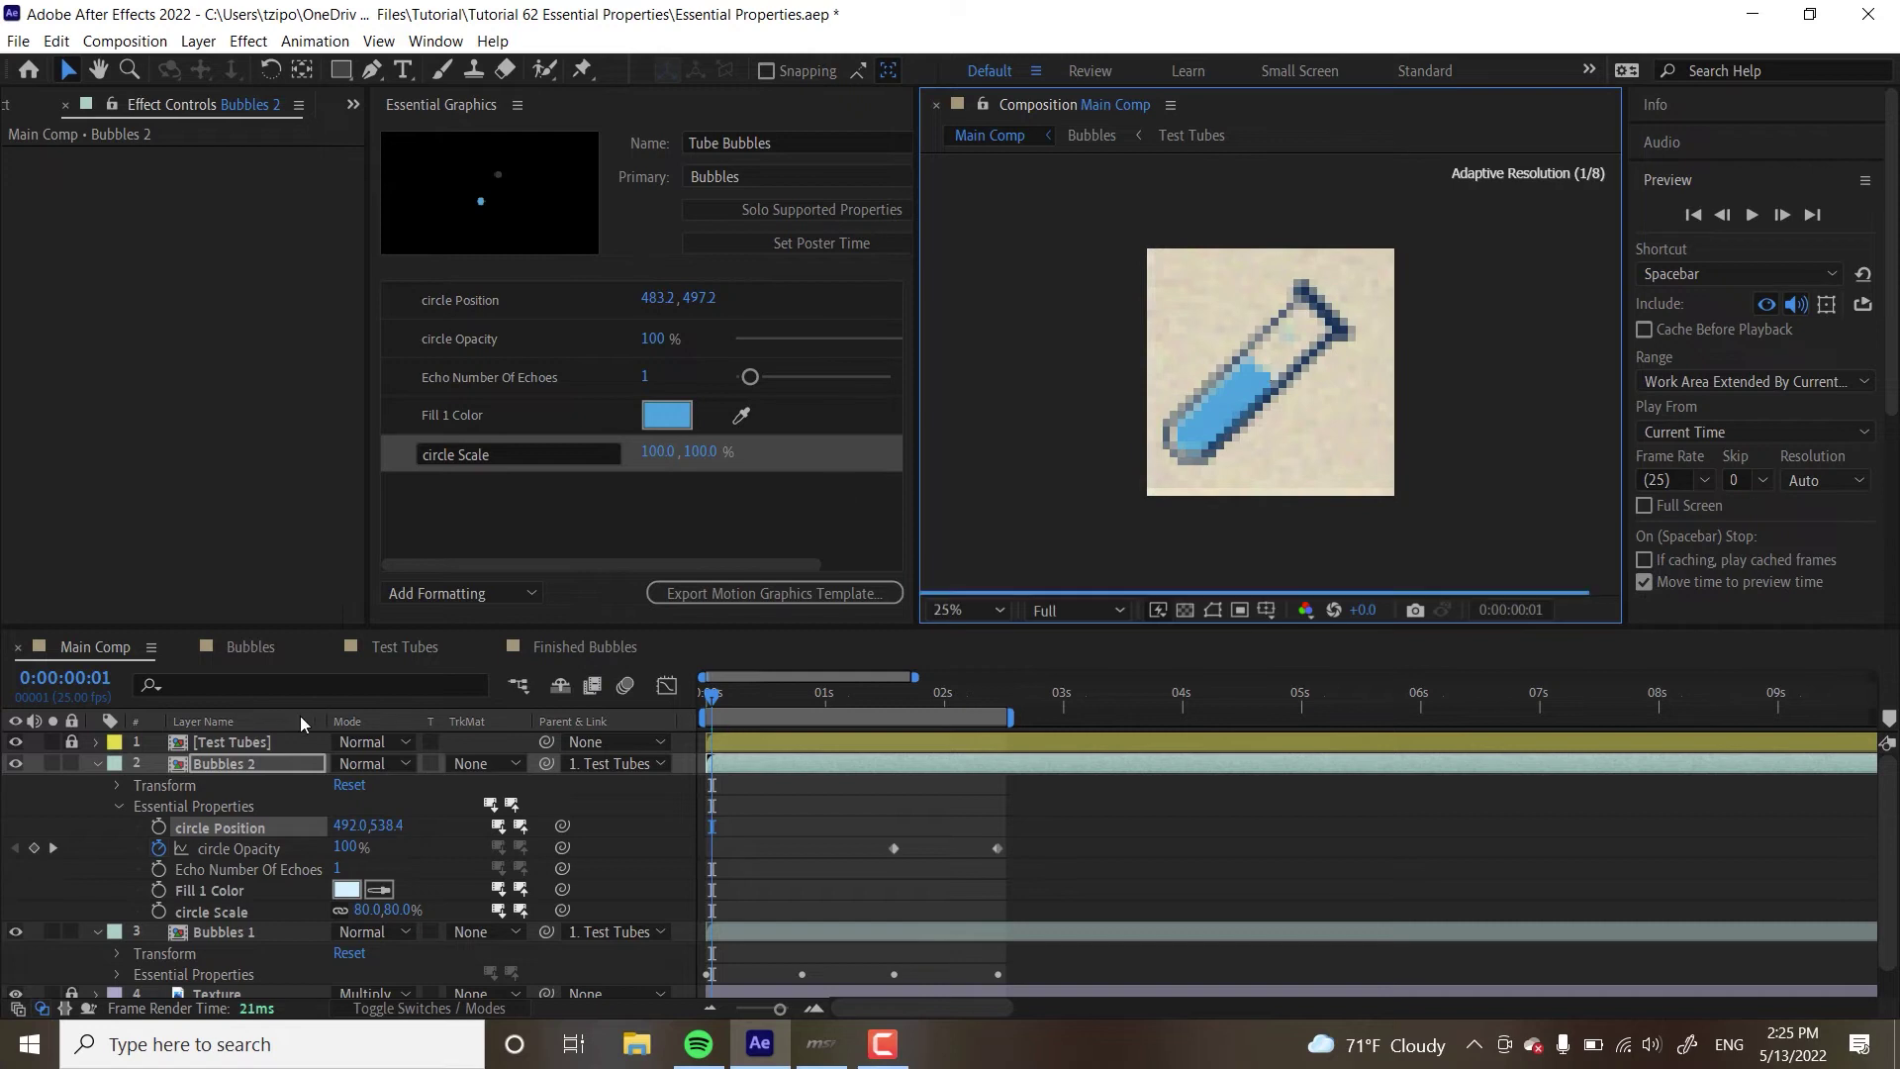
left_click(158, 826)
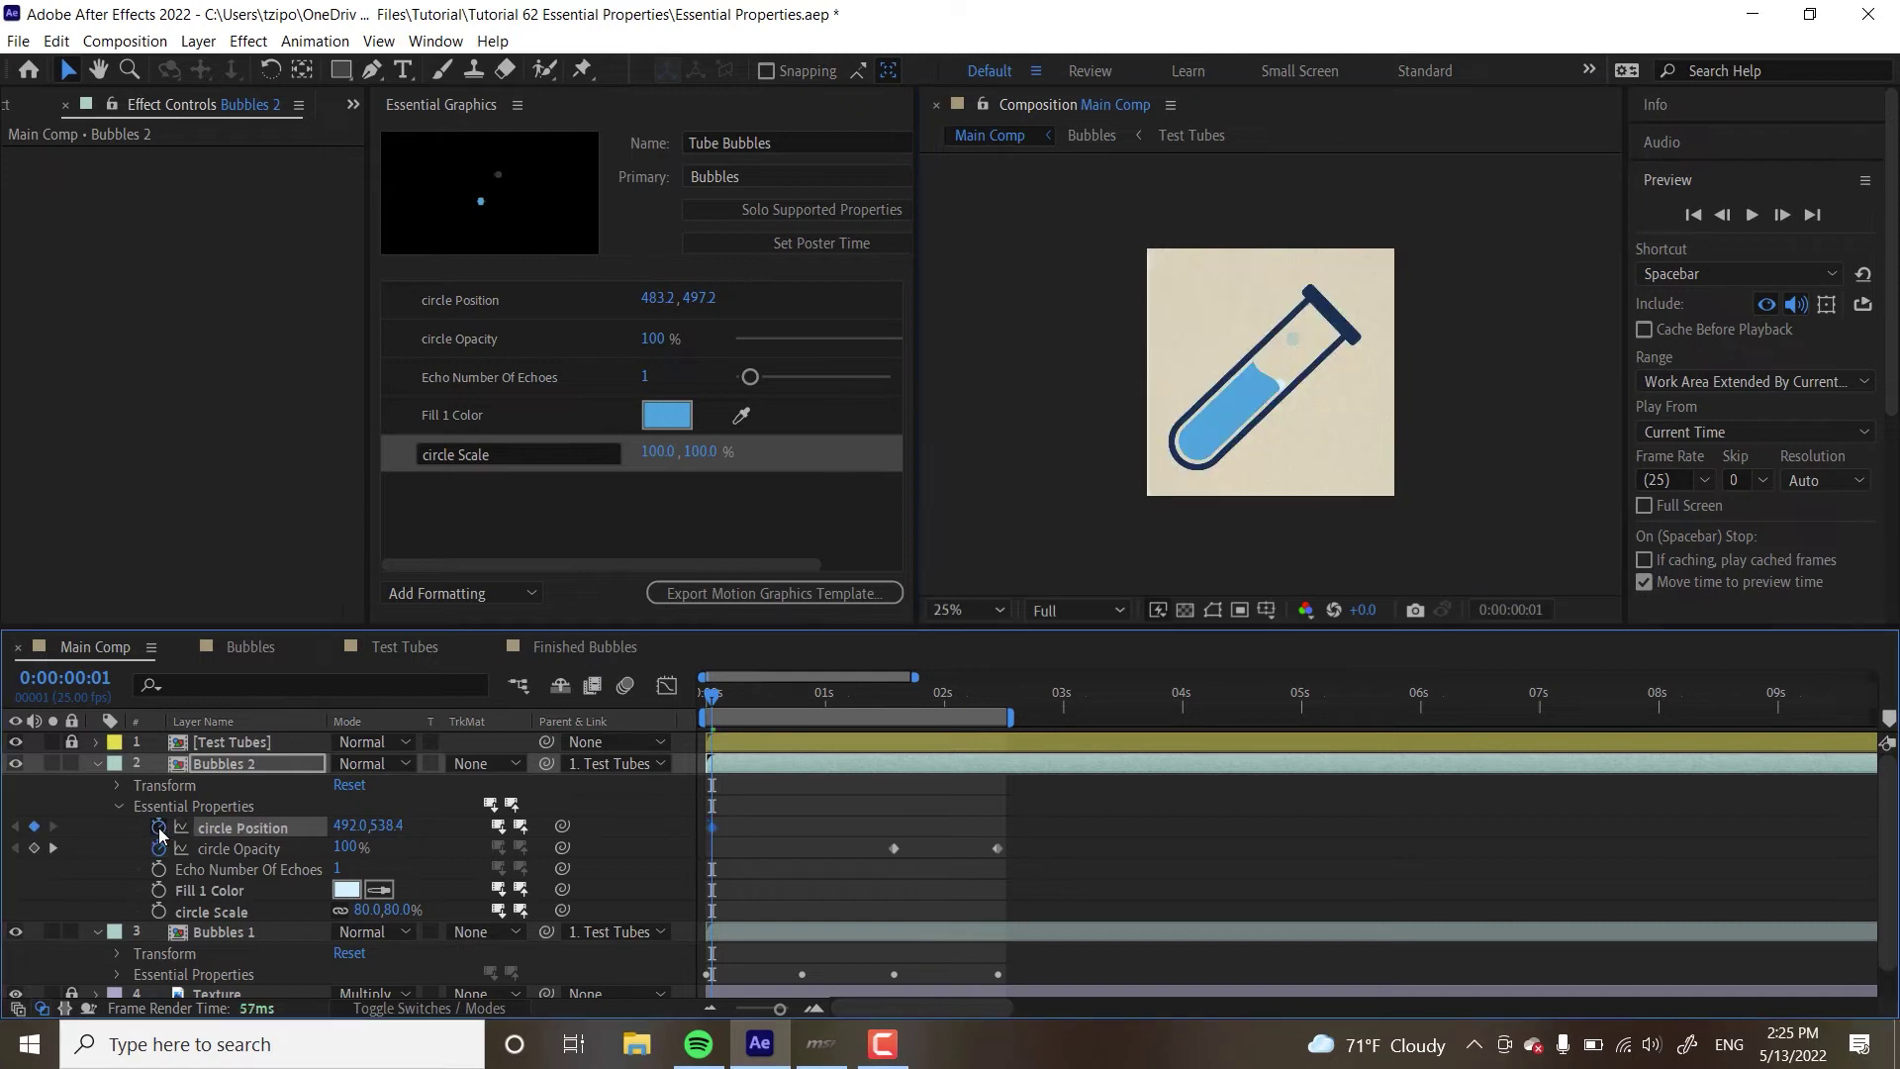
left_click(813, 704)
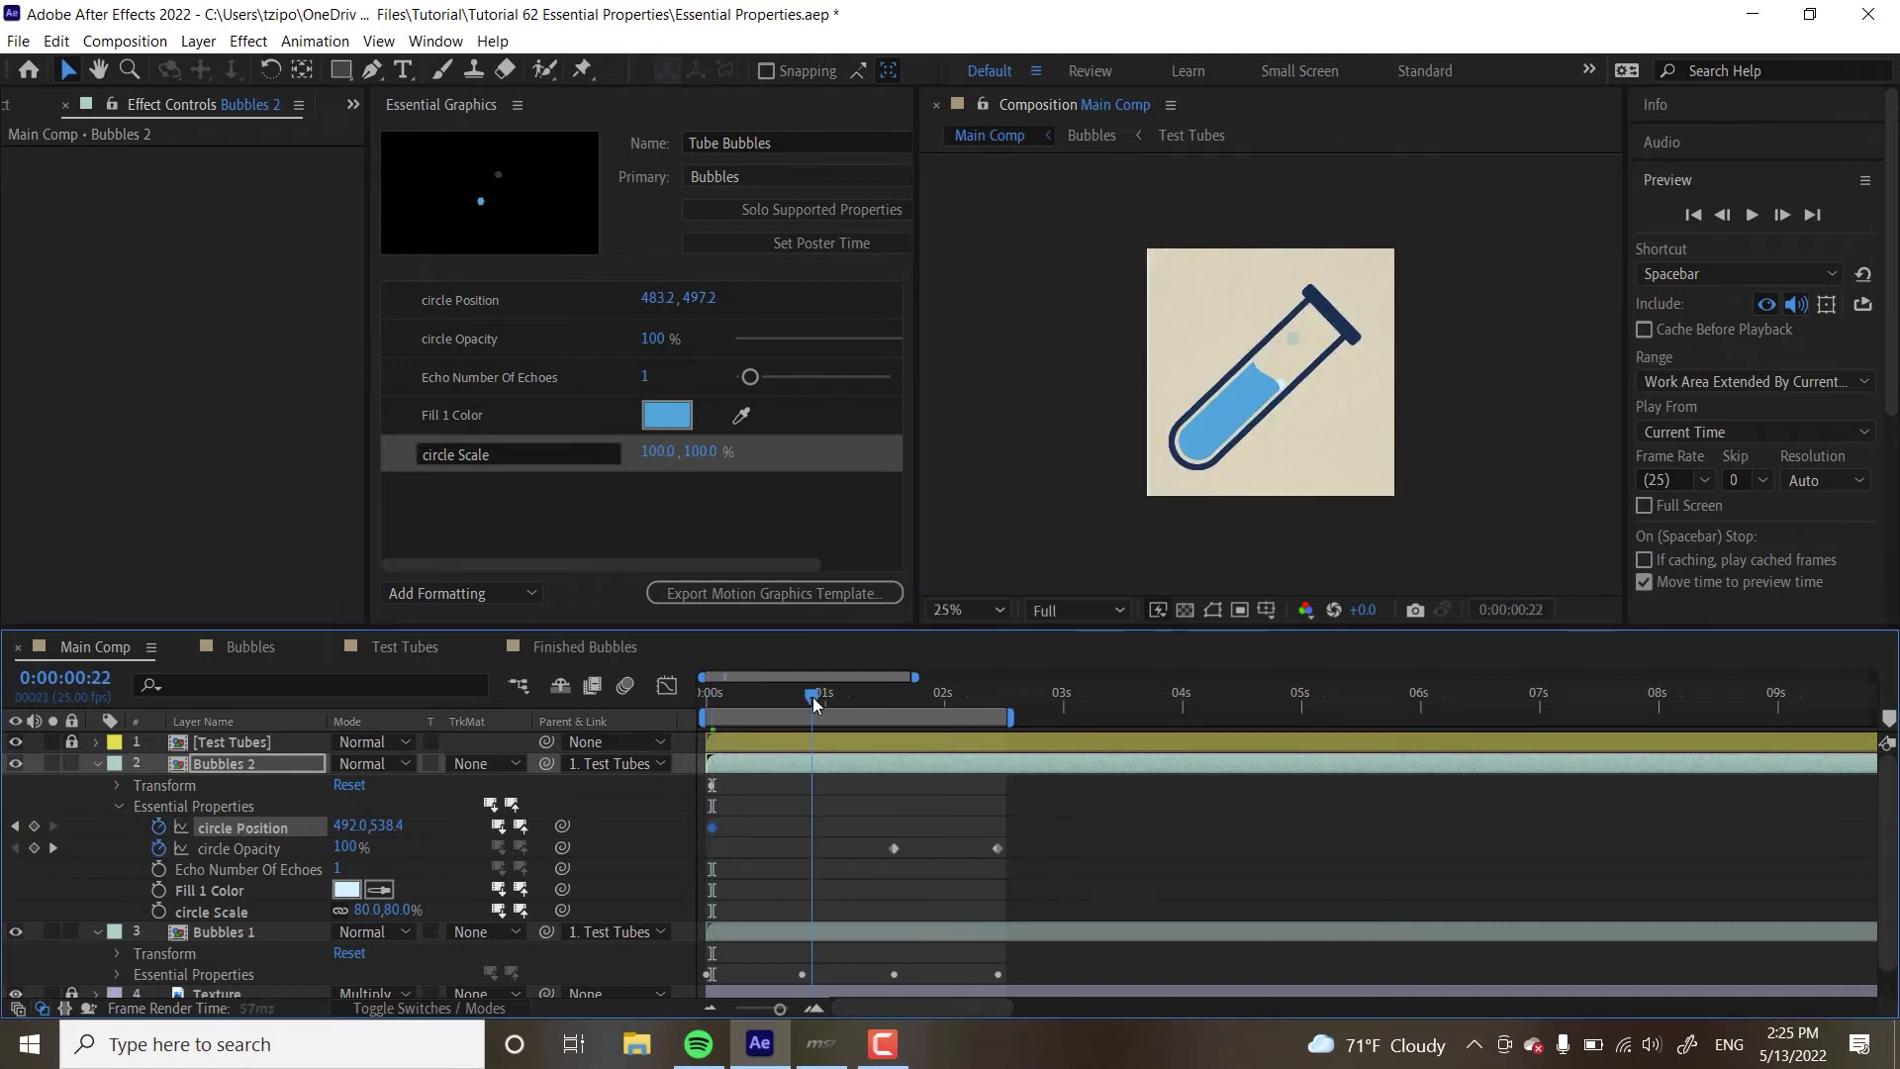
left_click(1282, 393)
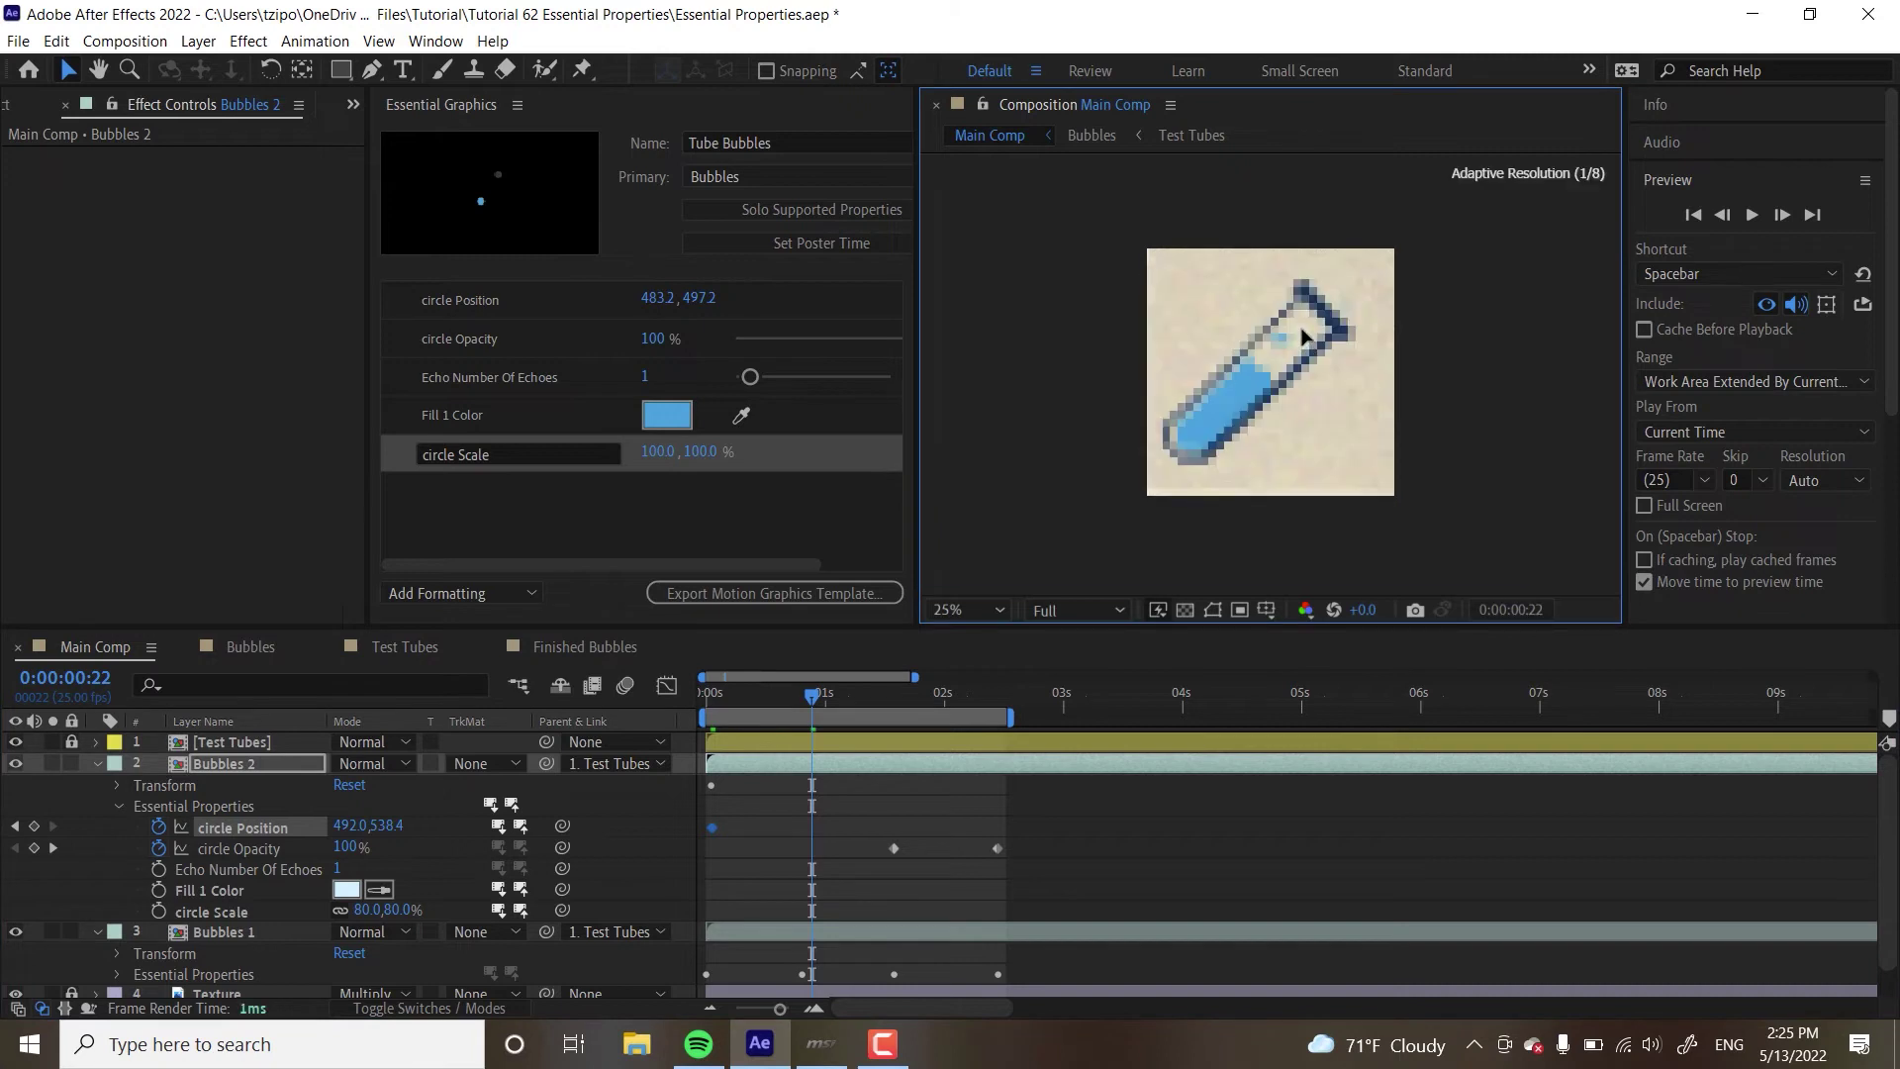
left_click(940, 698)
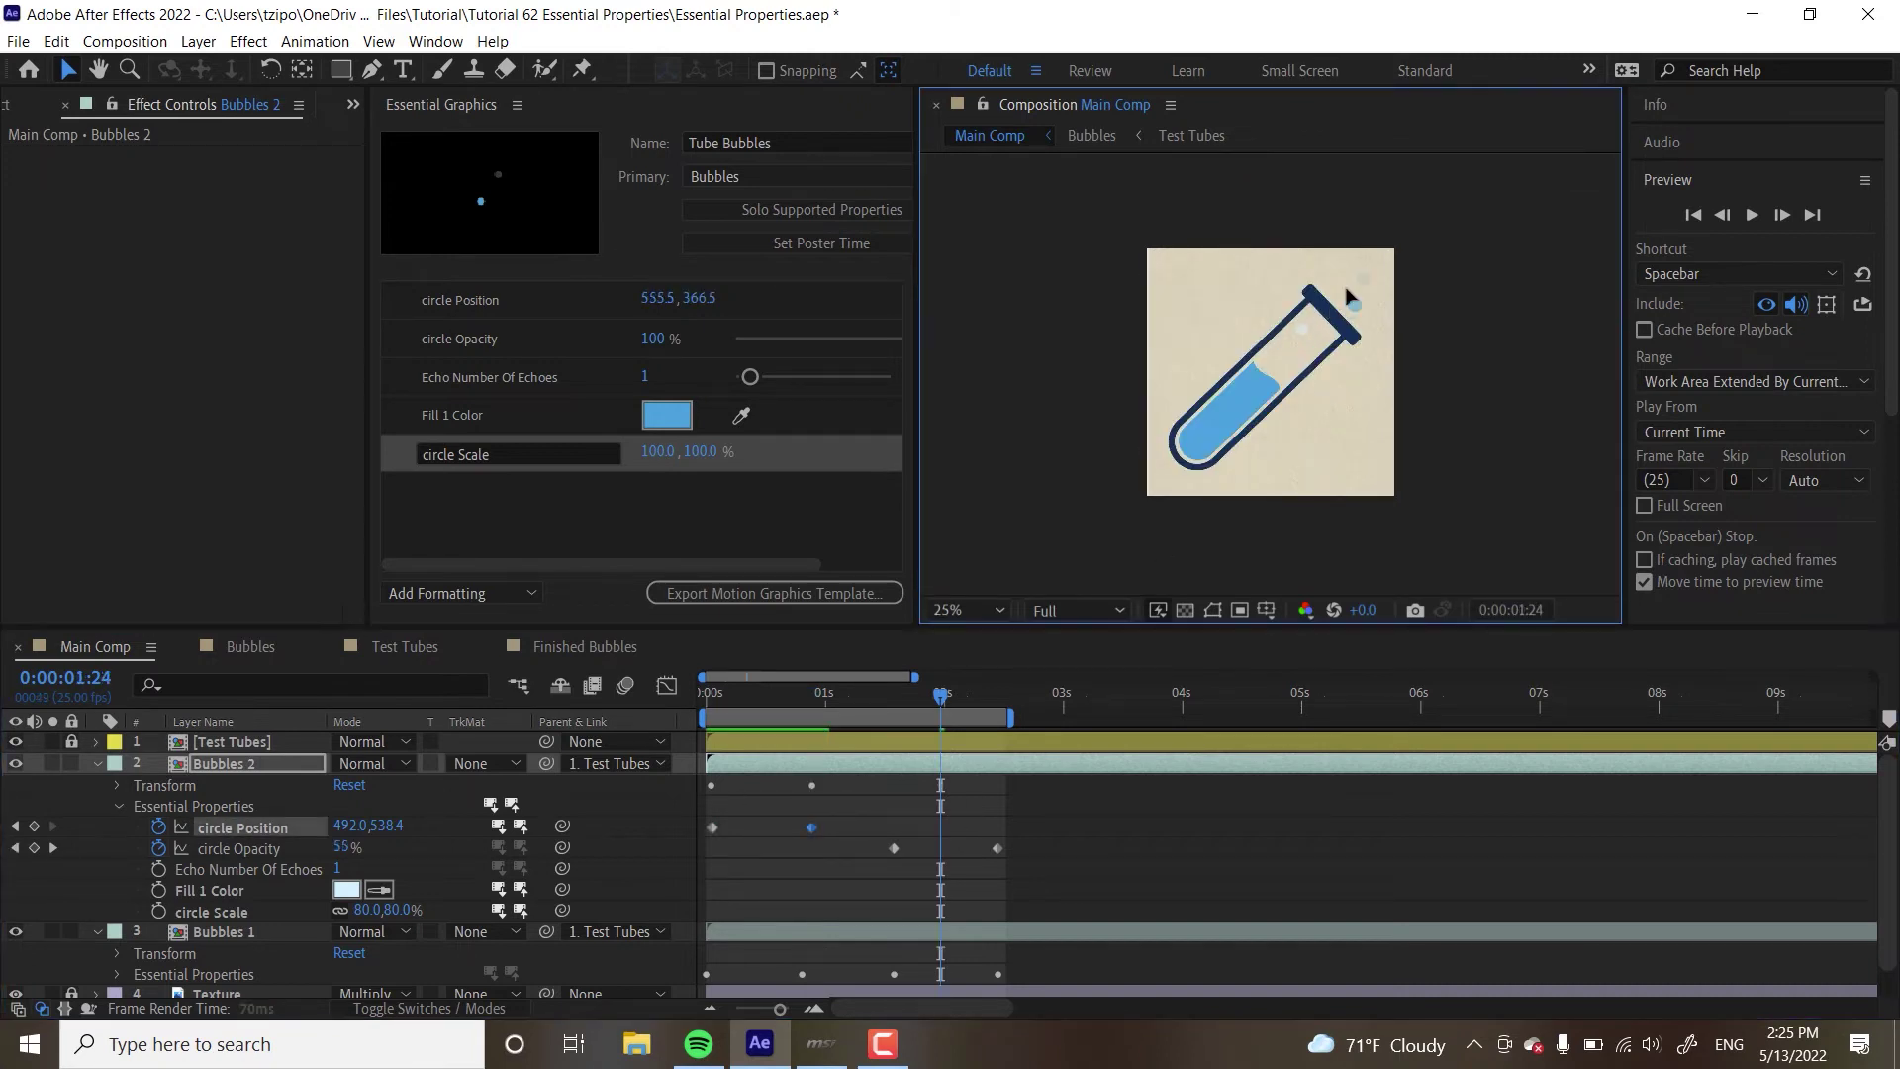
left_click_drag(1281, 342, 1368, 294)
left_click(1368, 298)
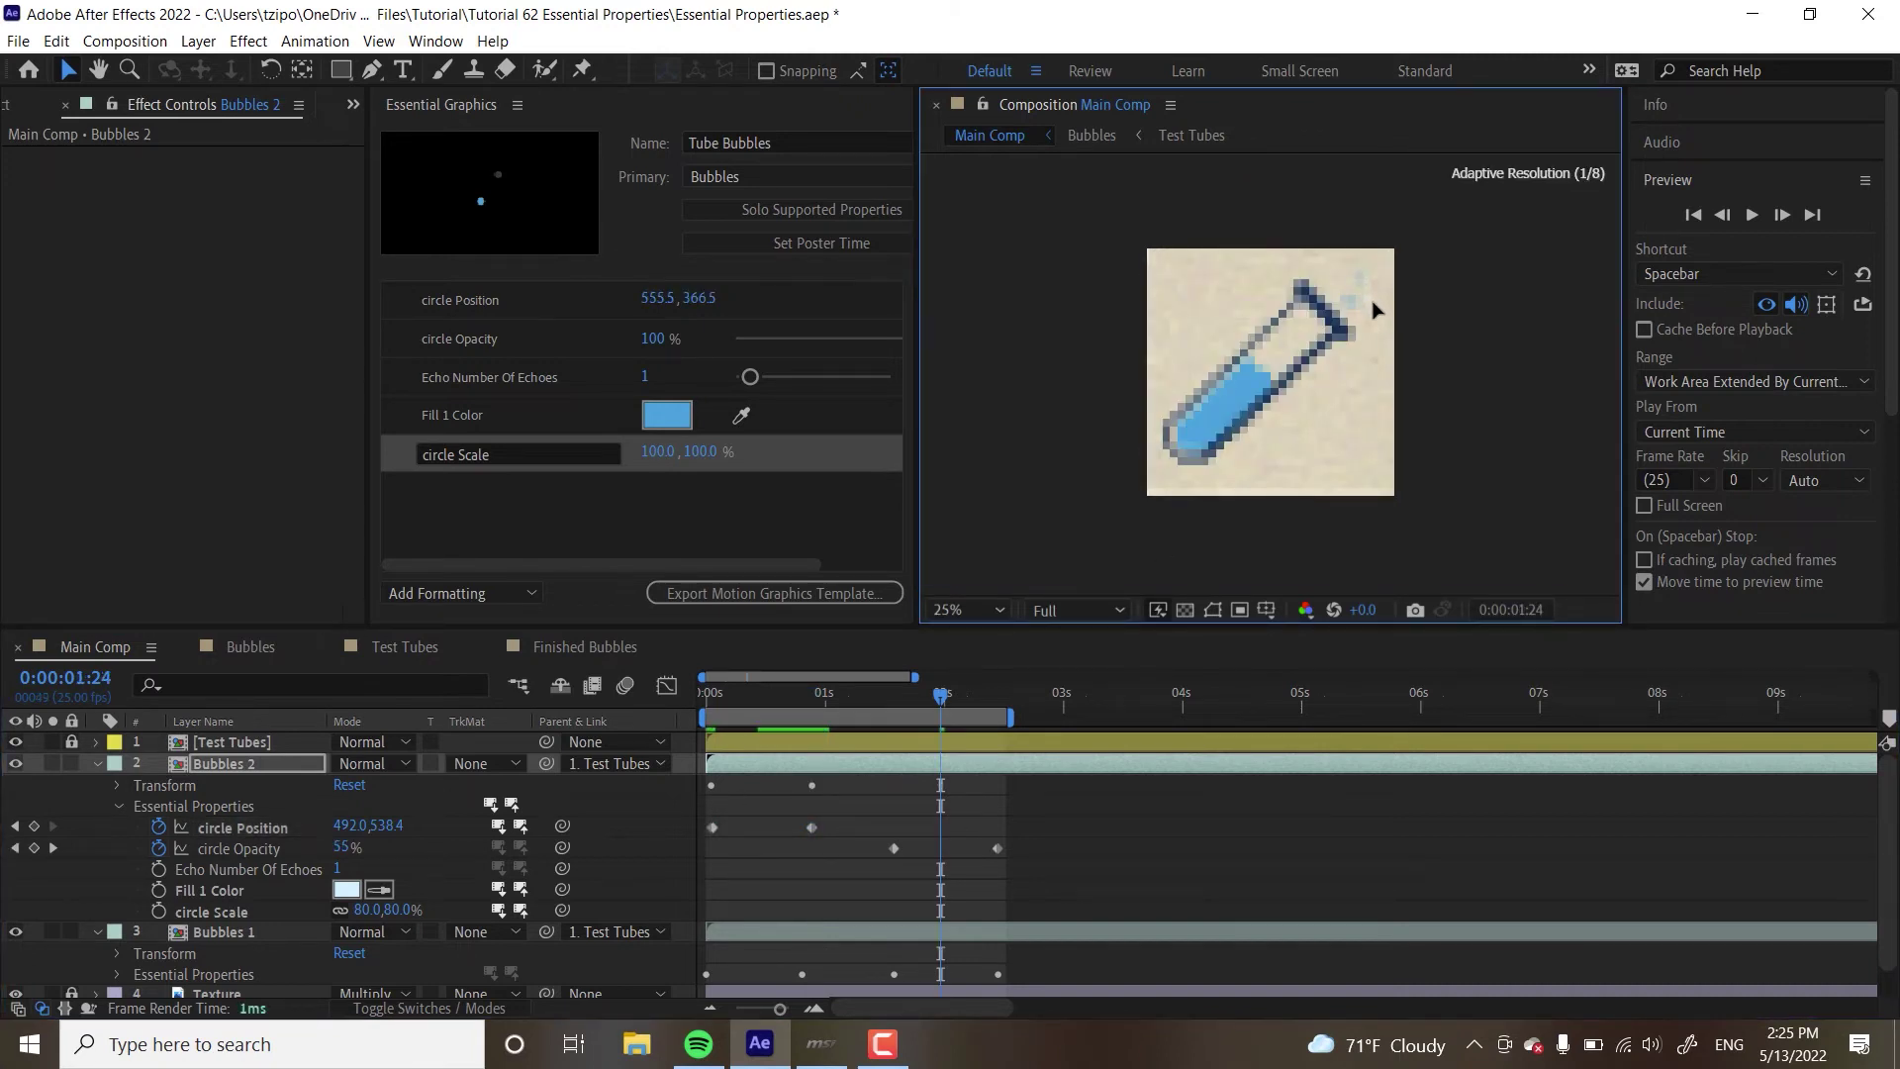
left_click(35, 826)
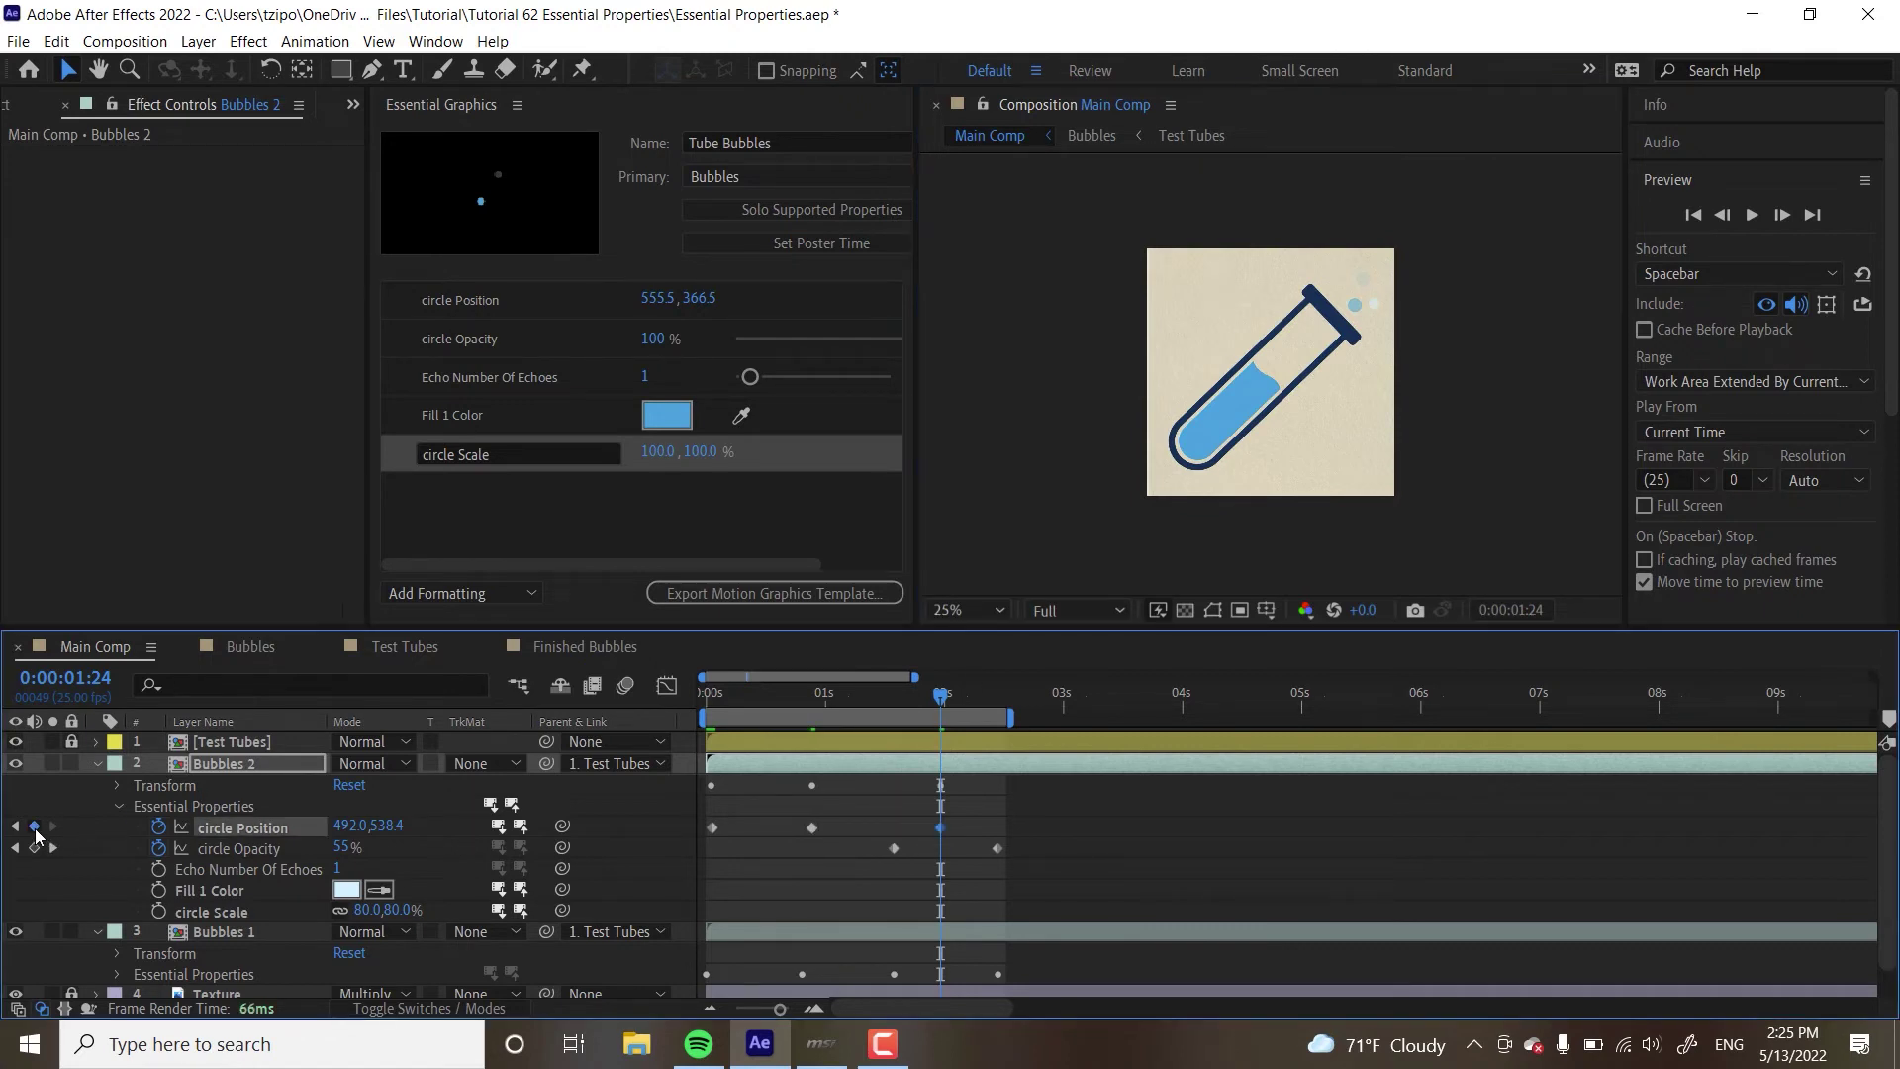
Apply Easy Ease to the three Position keyframes and preview the motion from the start
left_click_drag(986, 803, 706, 836)
key("F9")
key("Home")
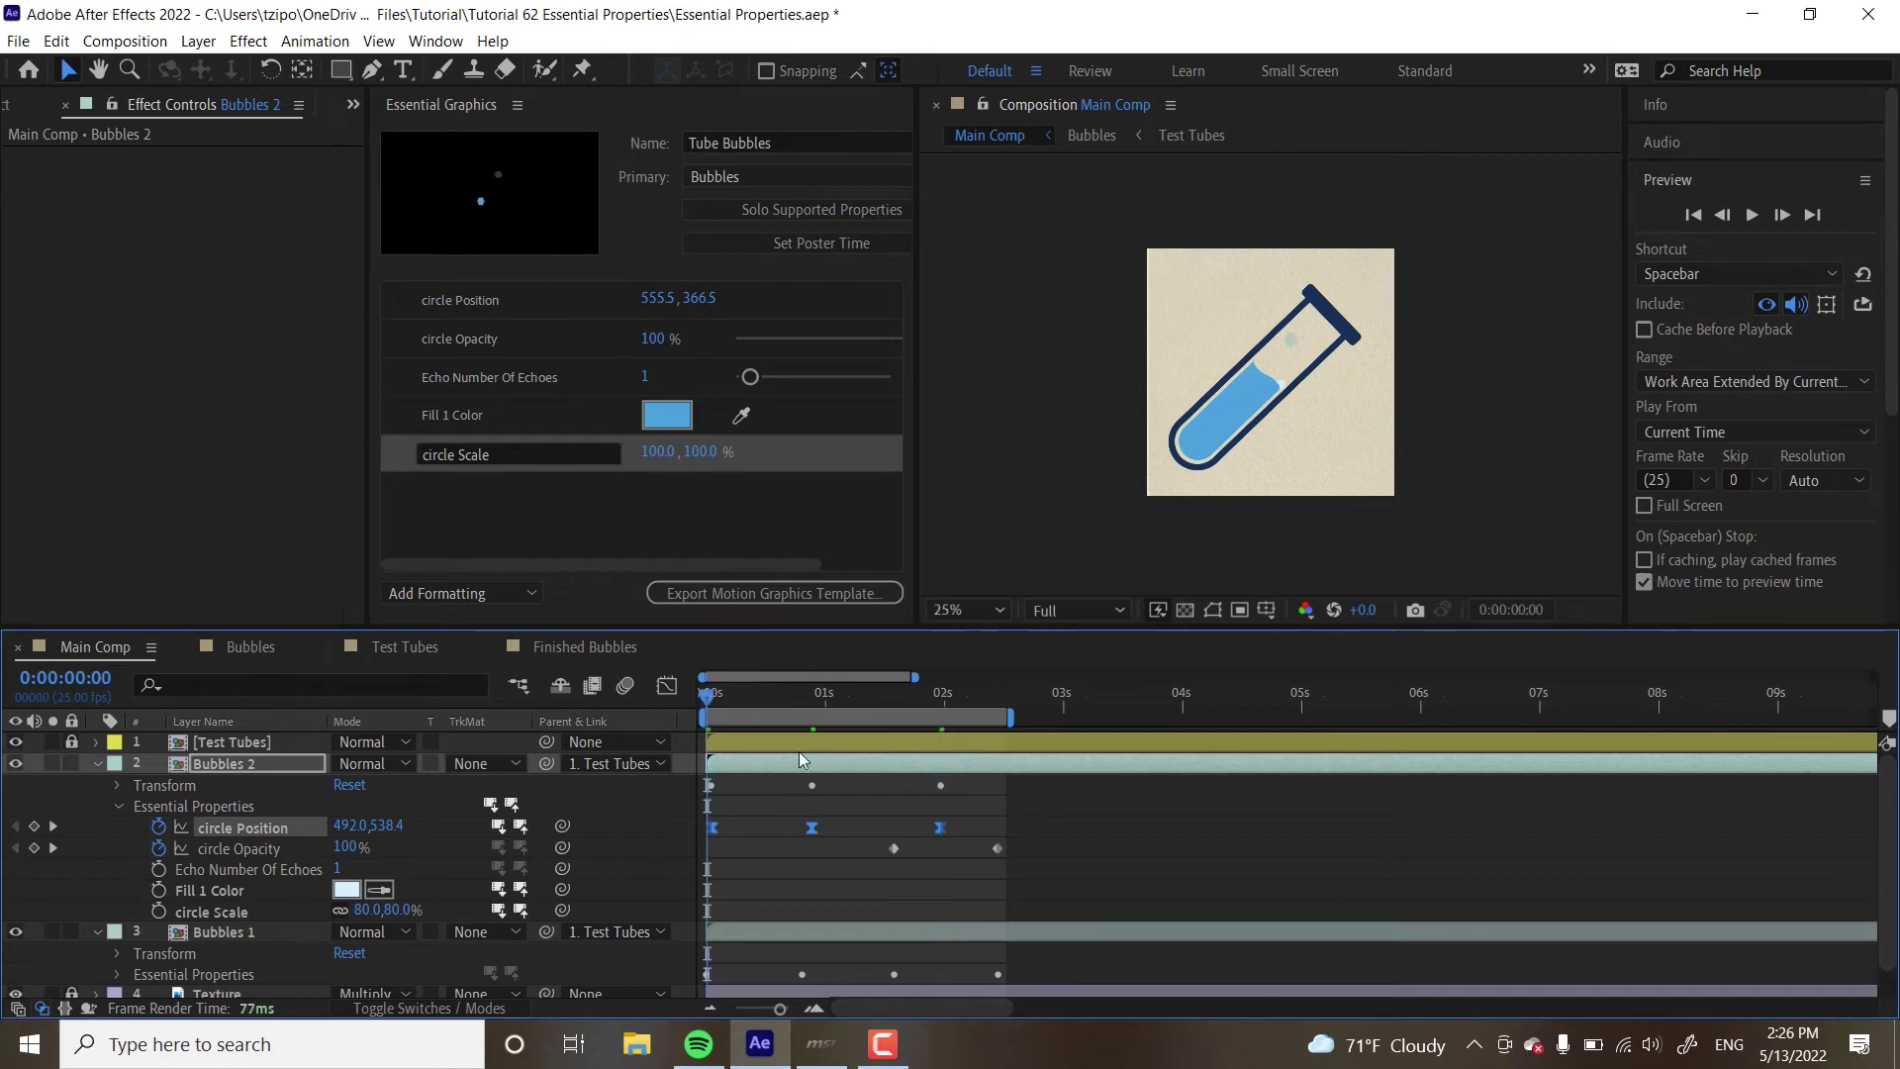
right_click(812, 829)
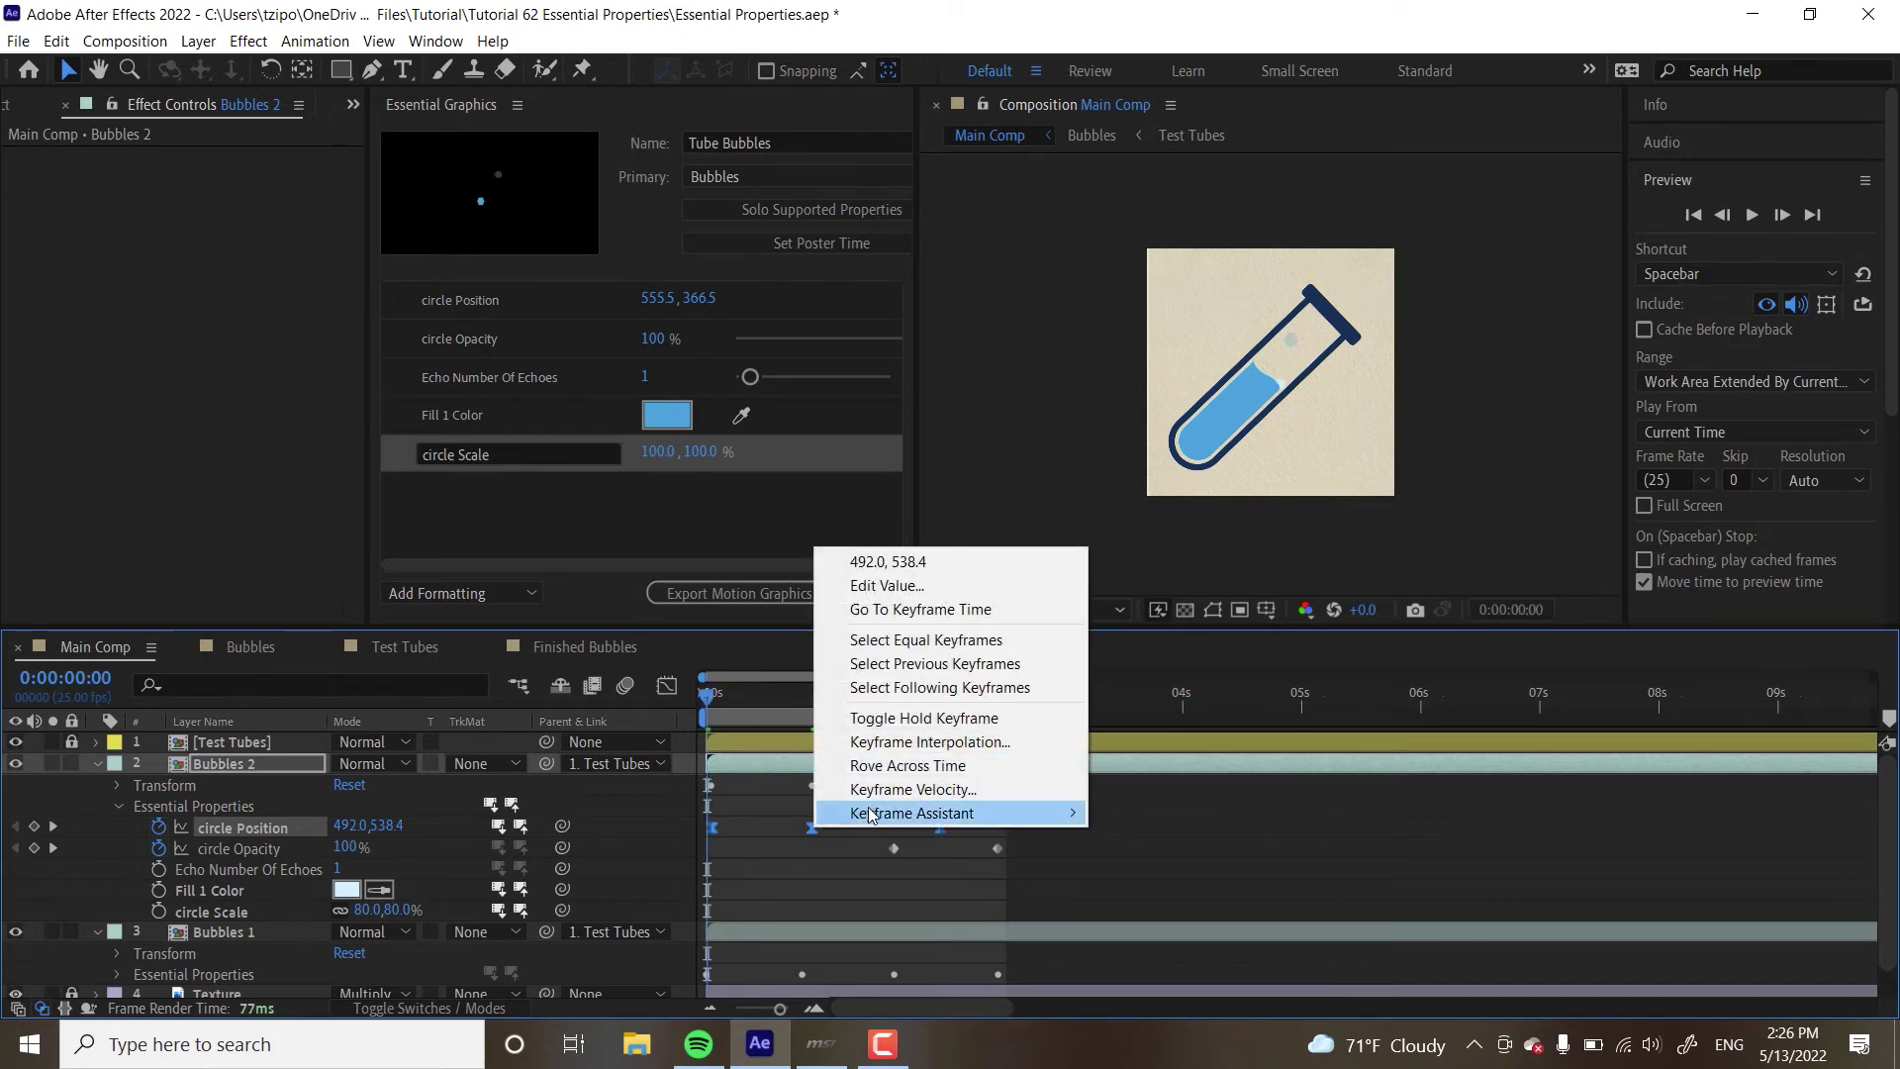
mouse_move(870, 813)
left_click(948, 847)
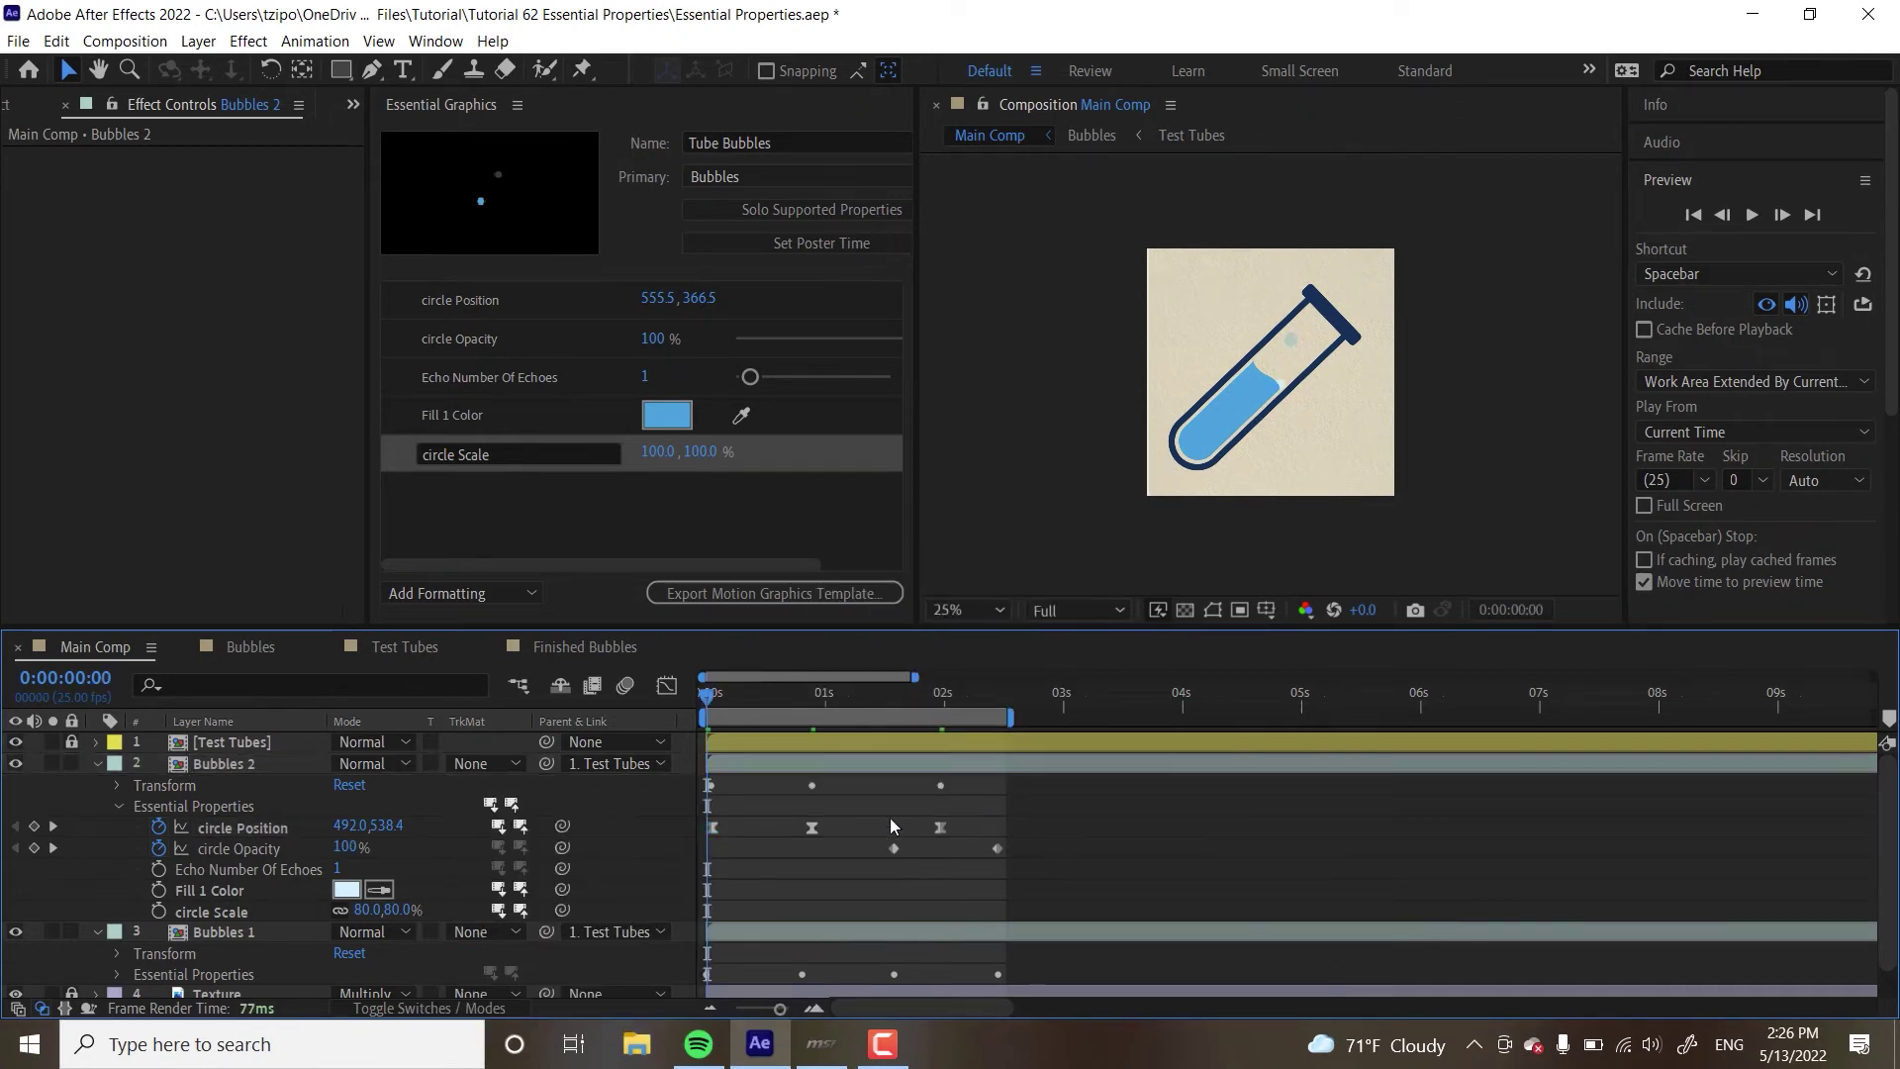
key("space")
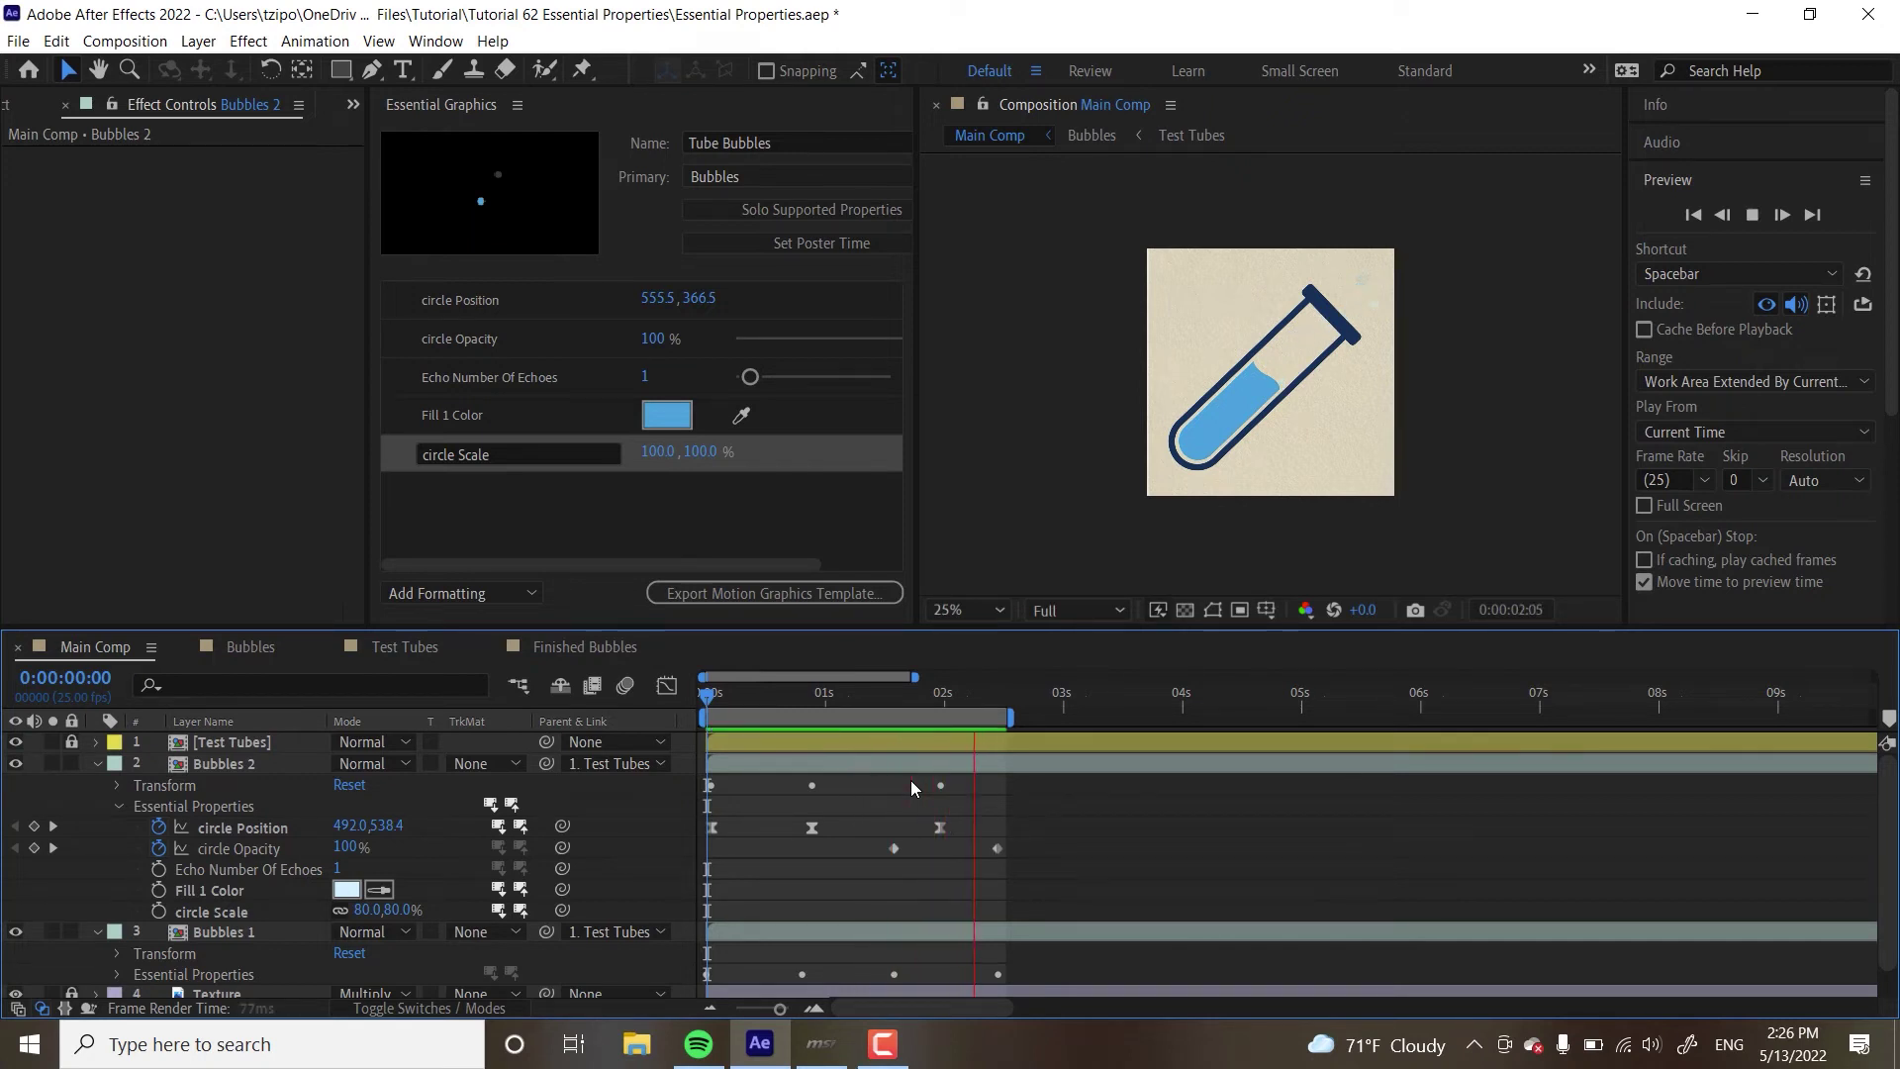
At frame 0, set Bubbles 2's Echo Number Of Echoes to 2 and preview the result
left_click(722, 698)
left_click_drag(723, 702, 691, 697)
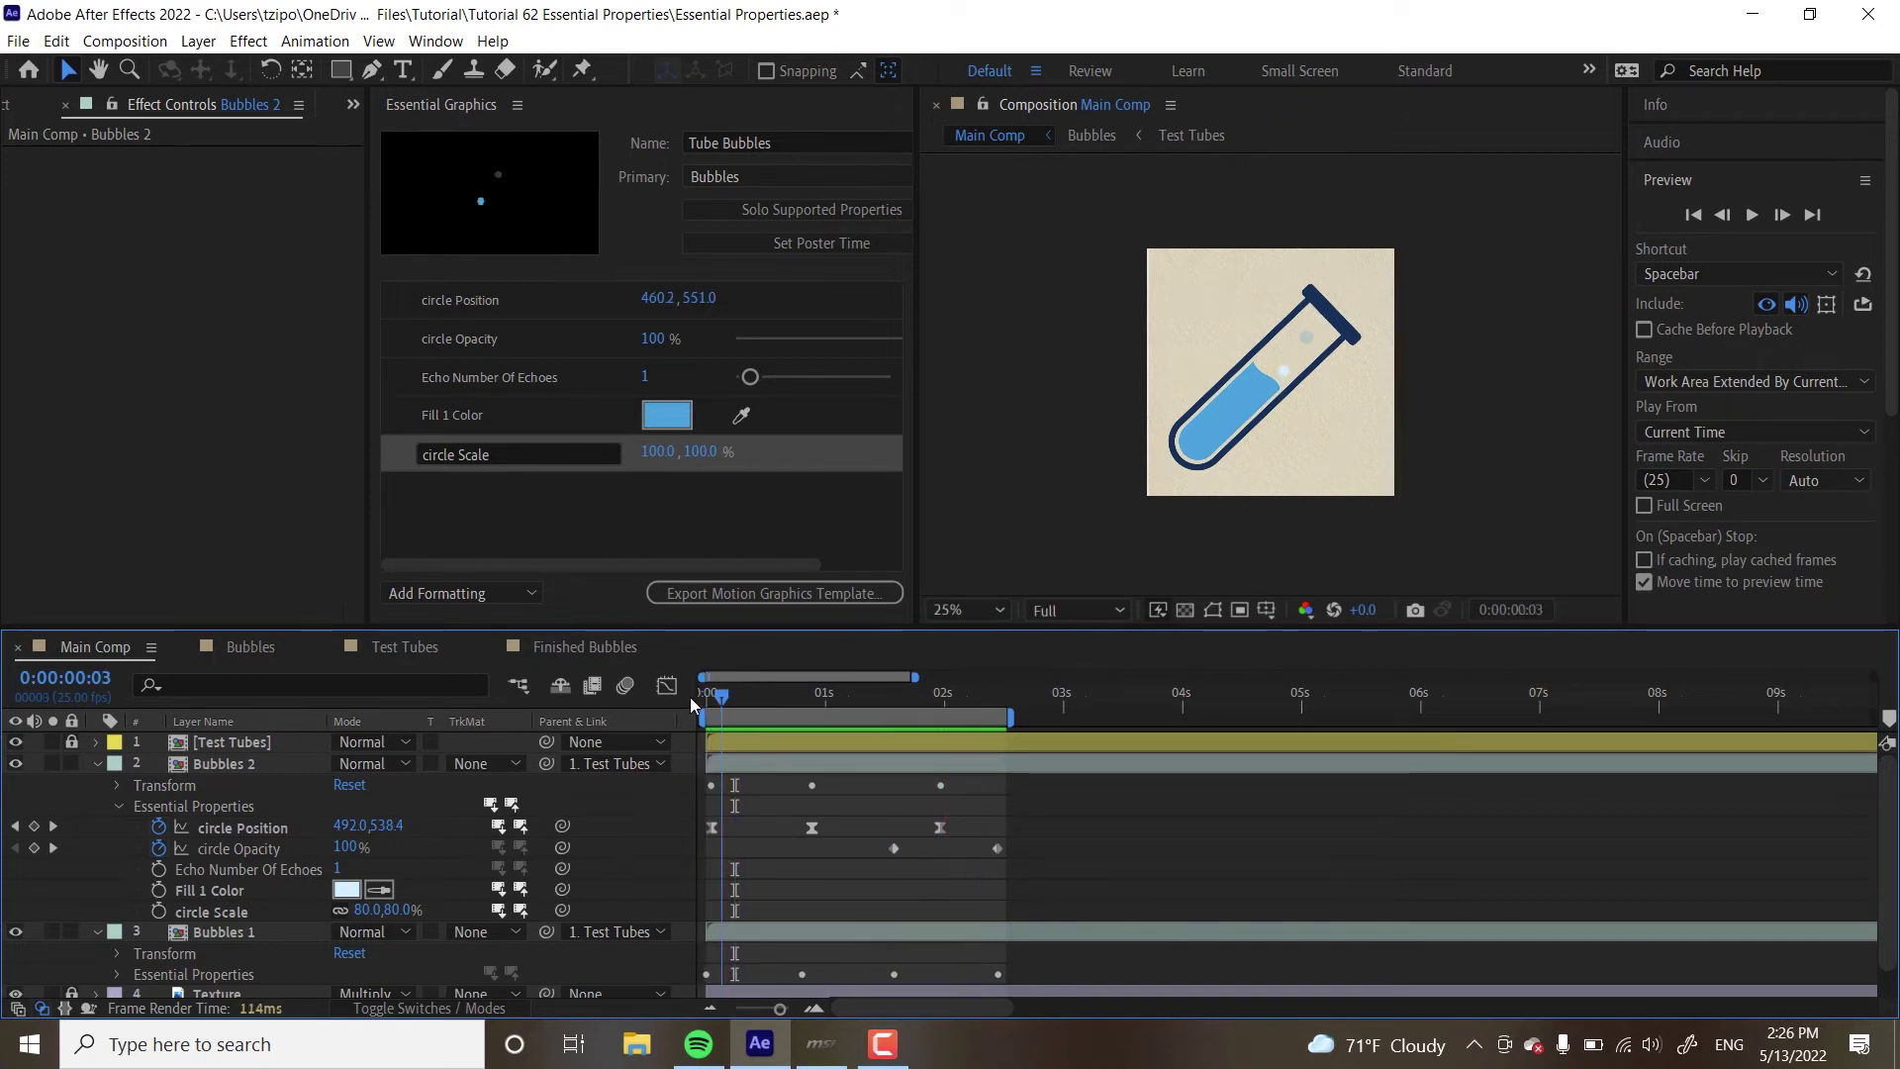
left_click(337, 868)
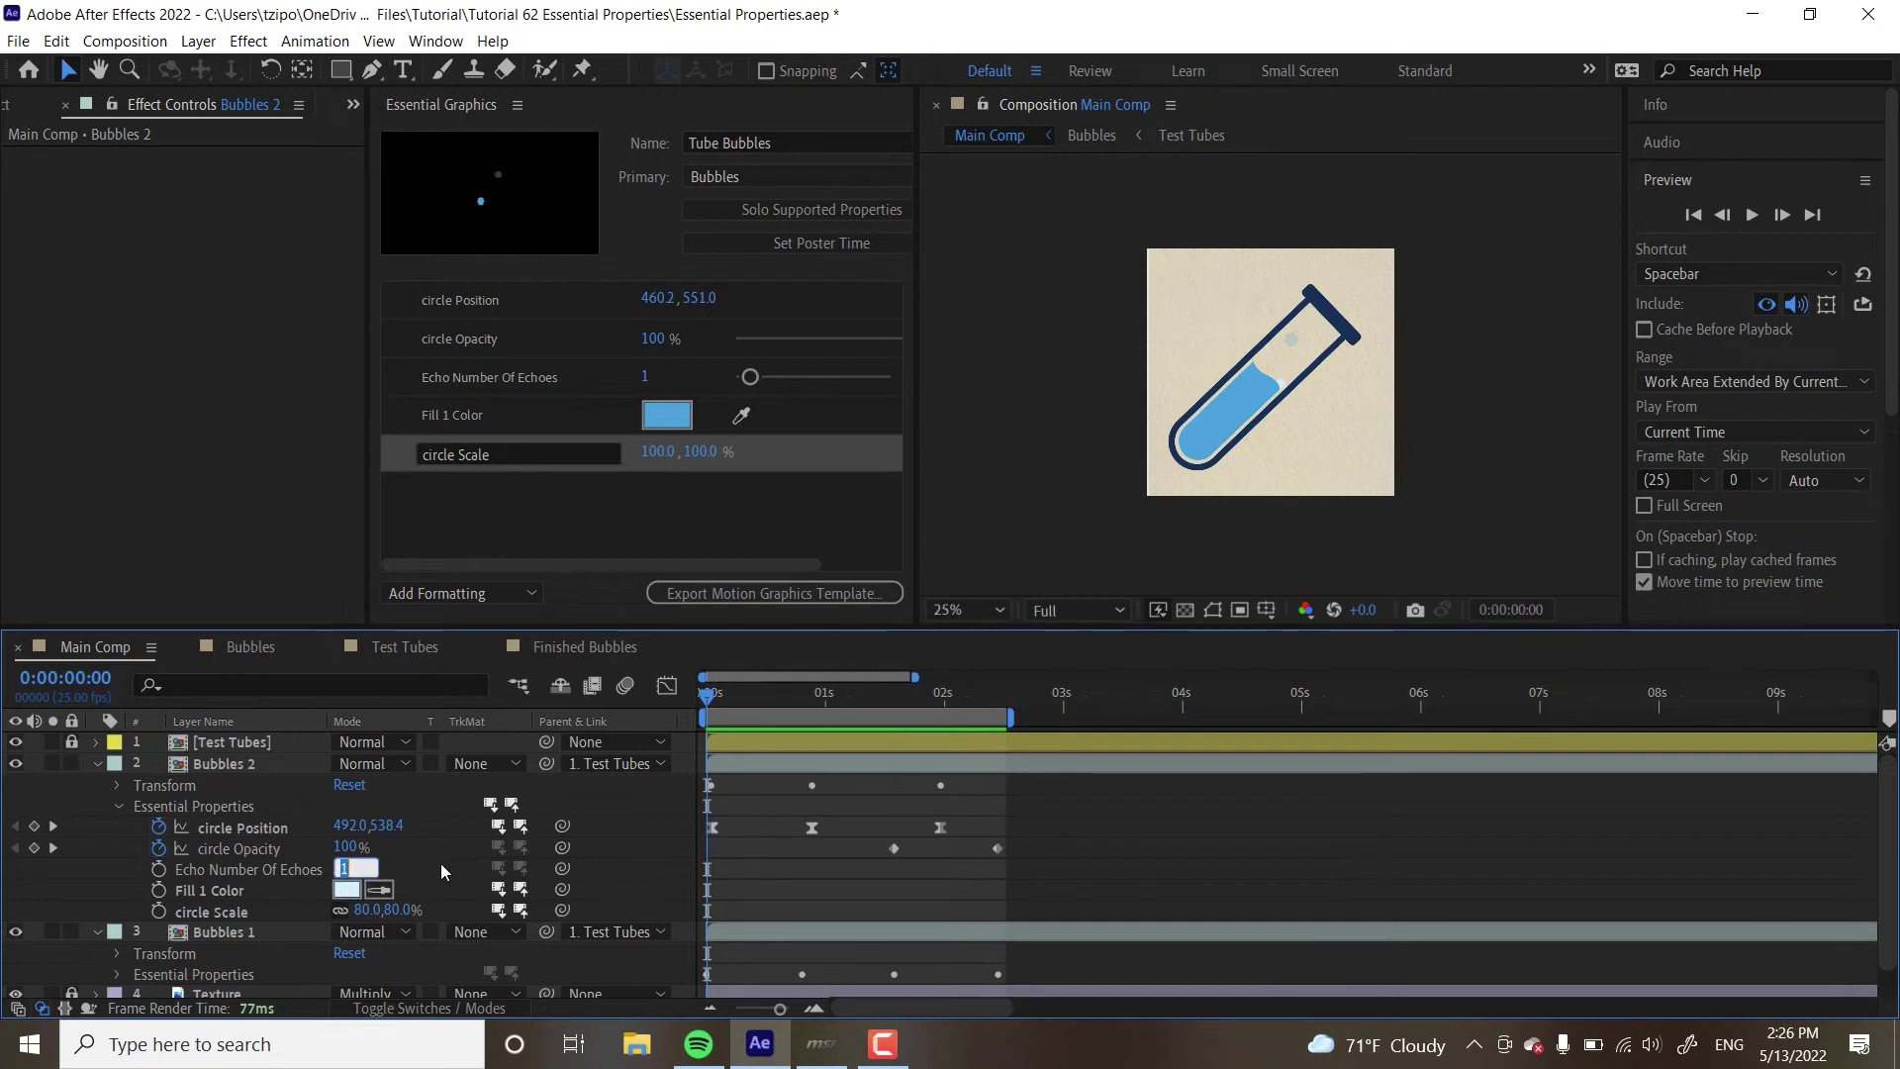
type("2")
key("Return")
key("space")
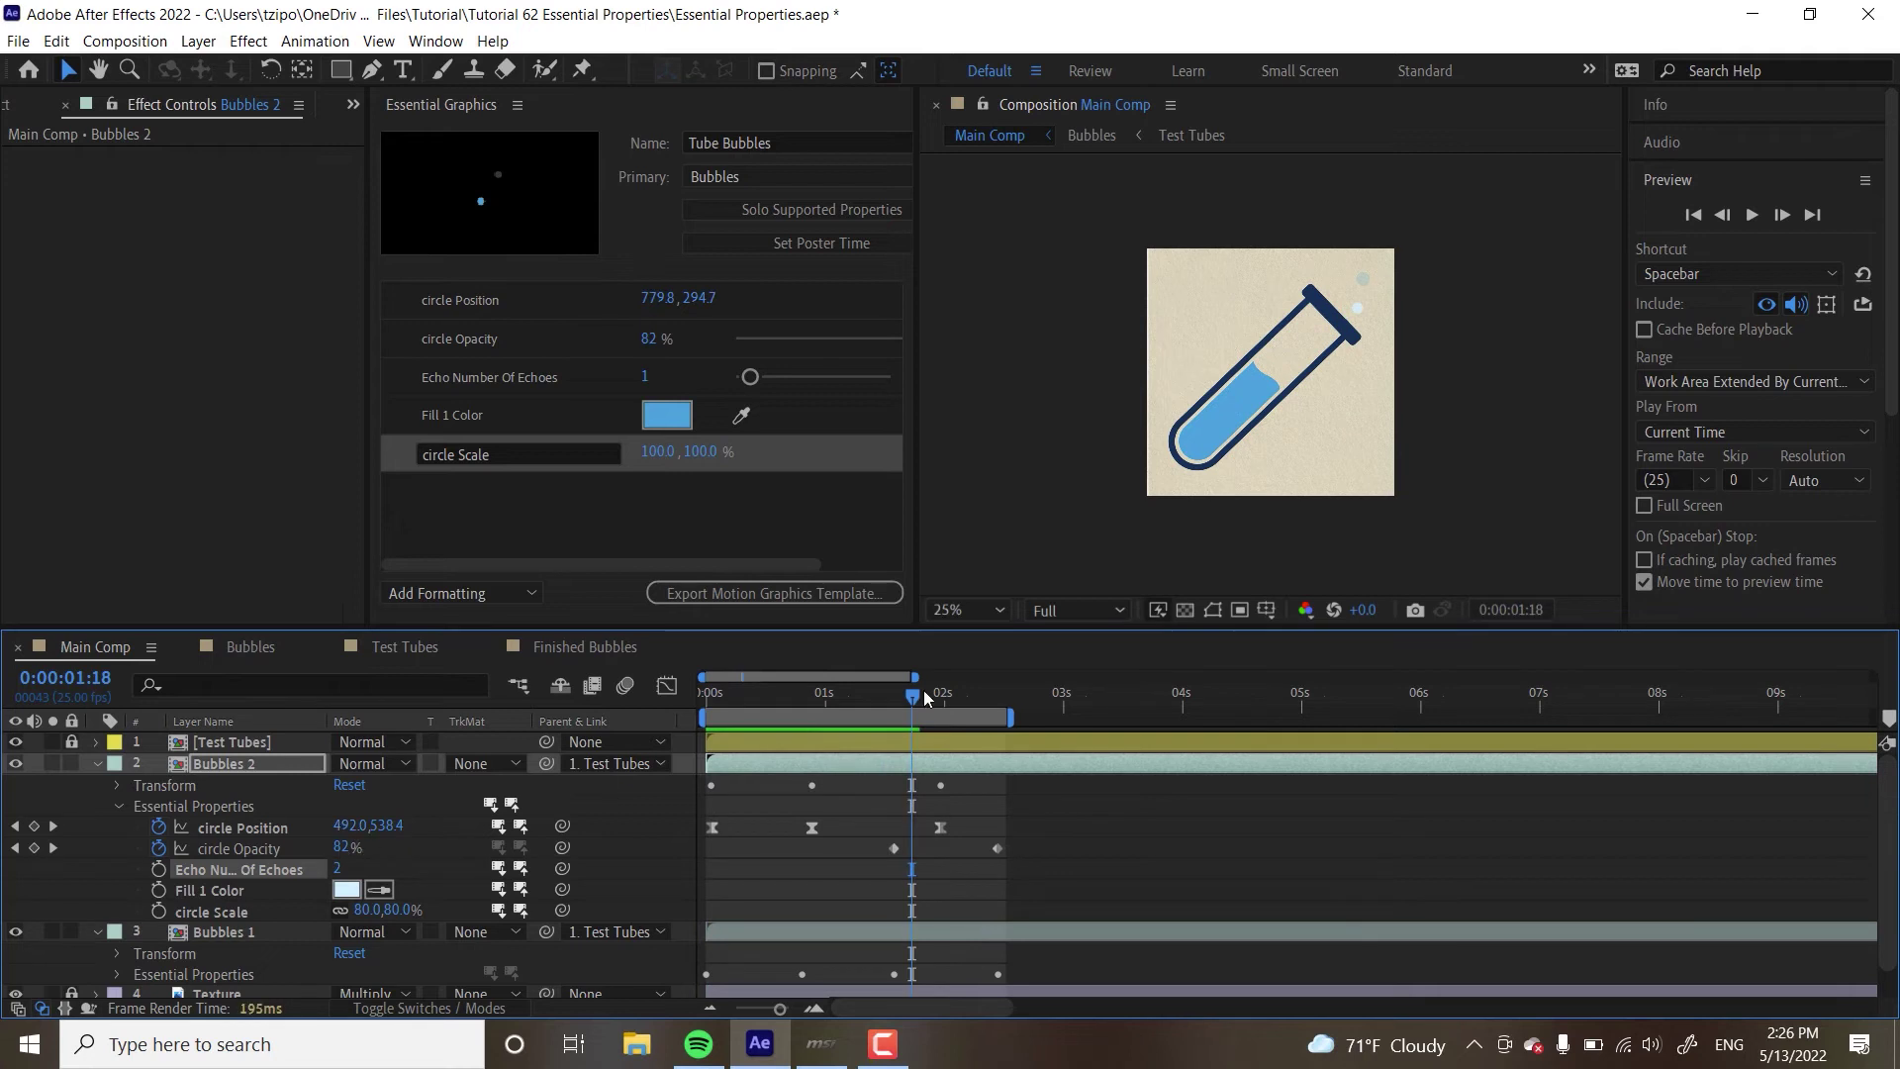
key("space")
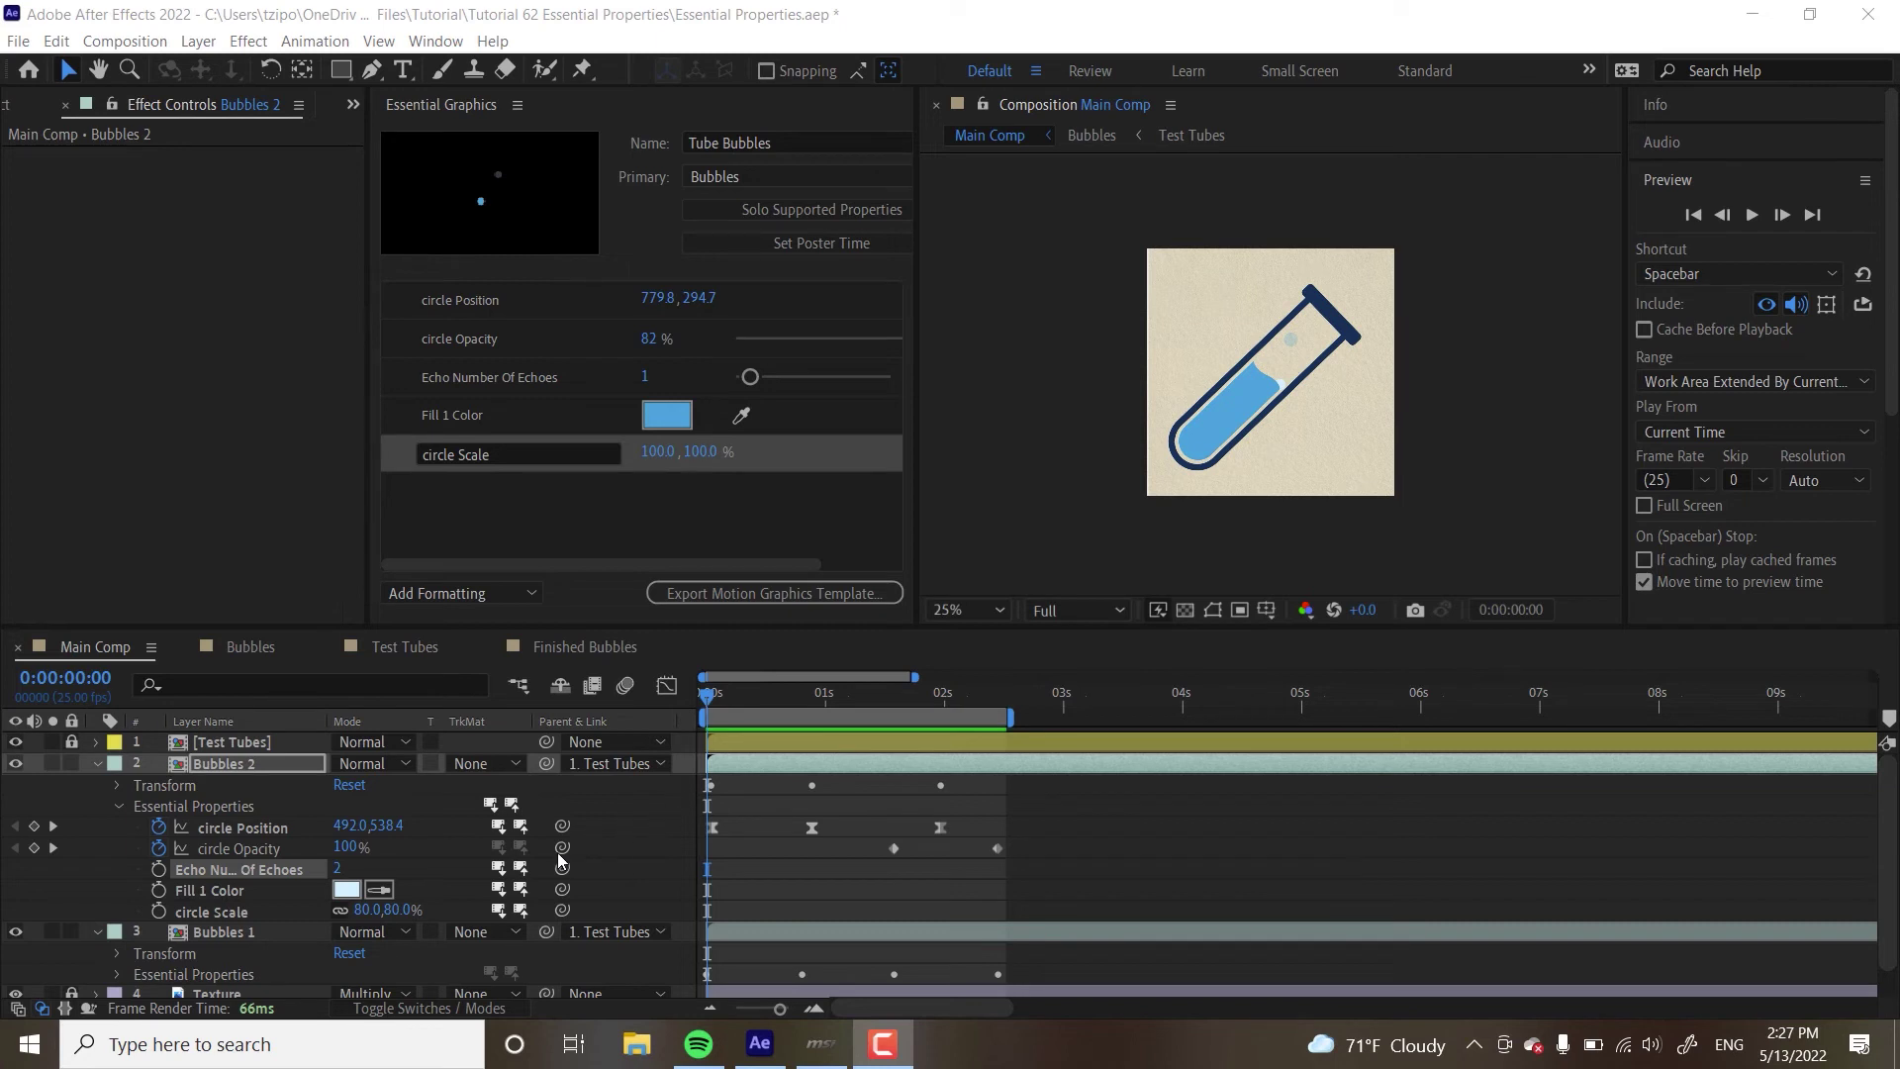
Try pulling Fill 1 Color from the primary comp, revert, then push Bubbles 2's pale fill to the primary
left_click(505, 894)
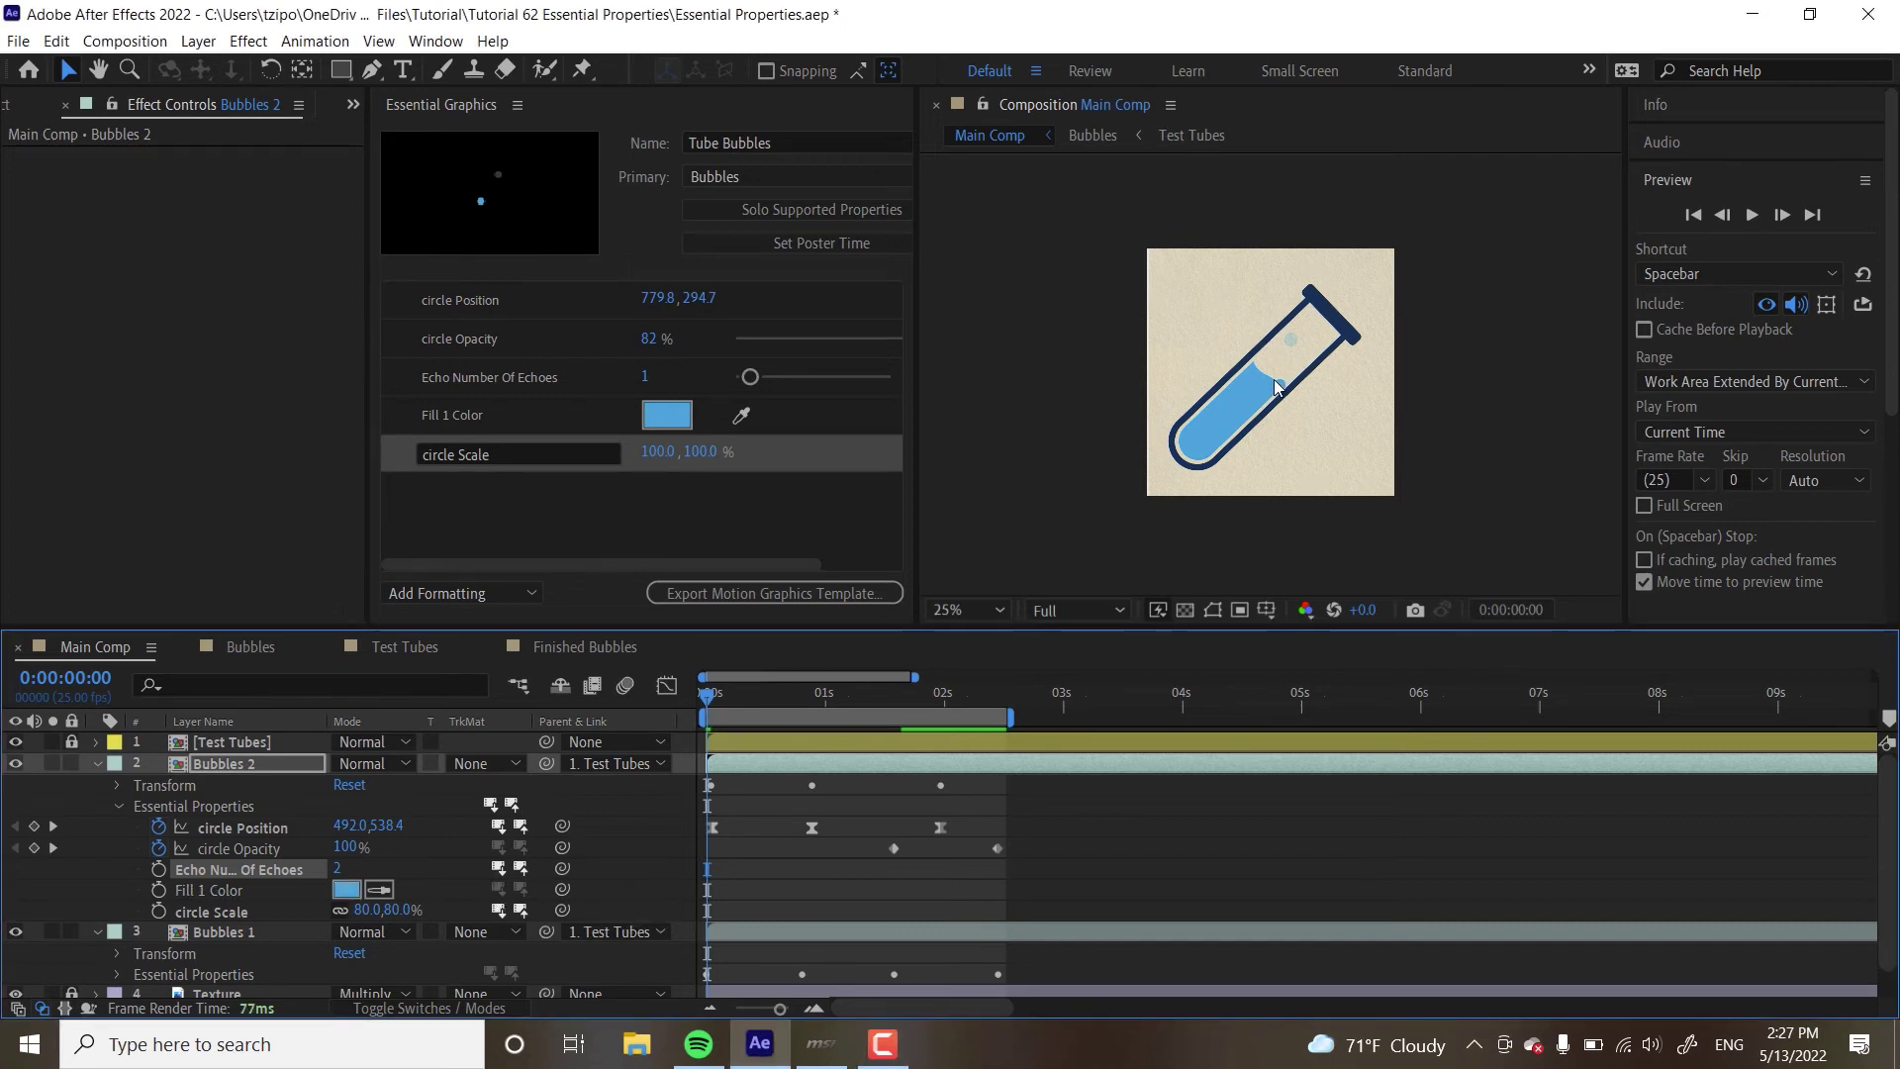
left_click(522, 891)
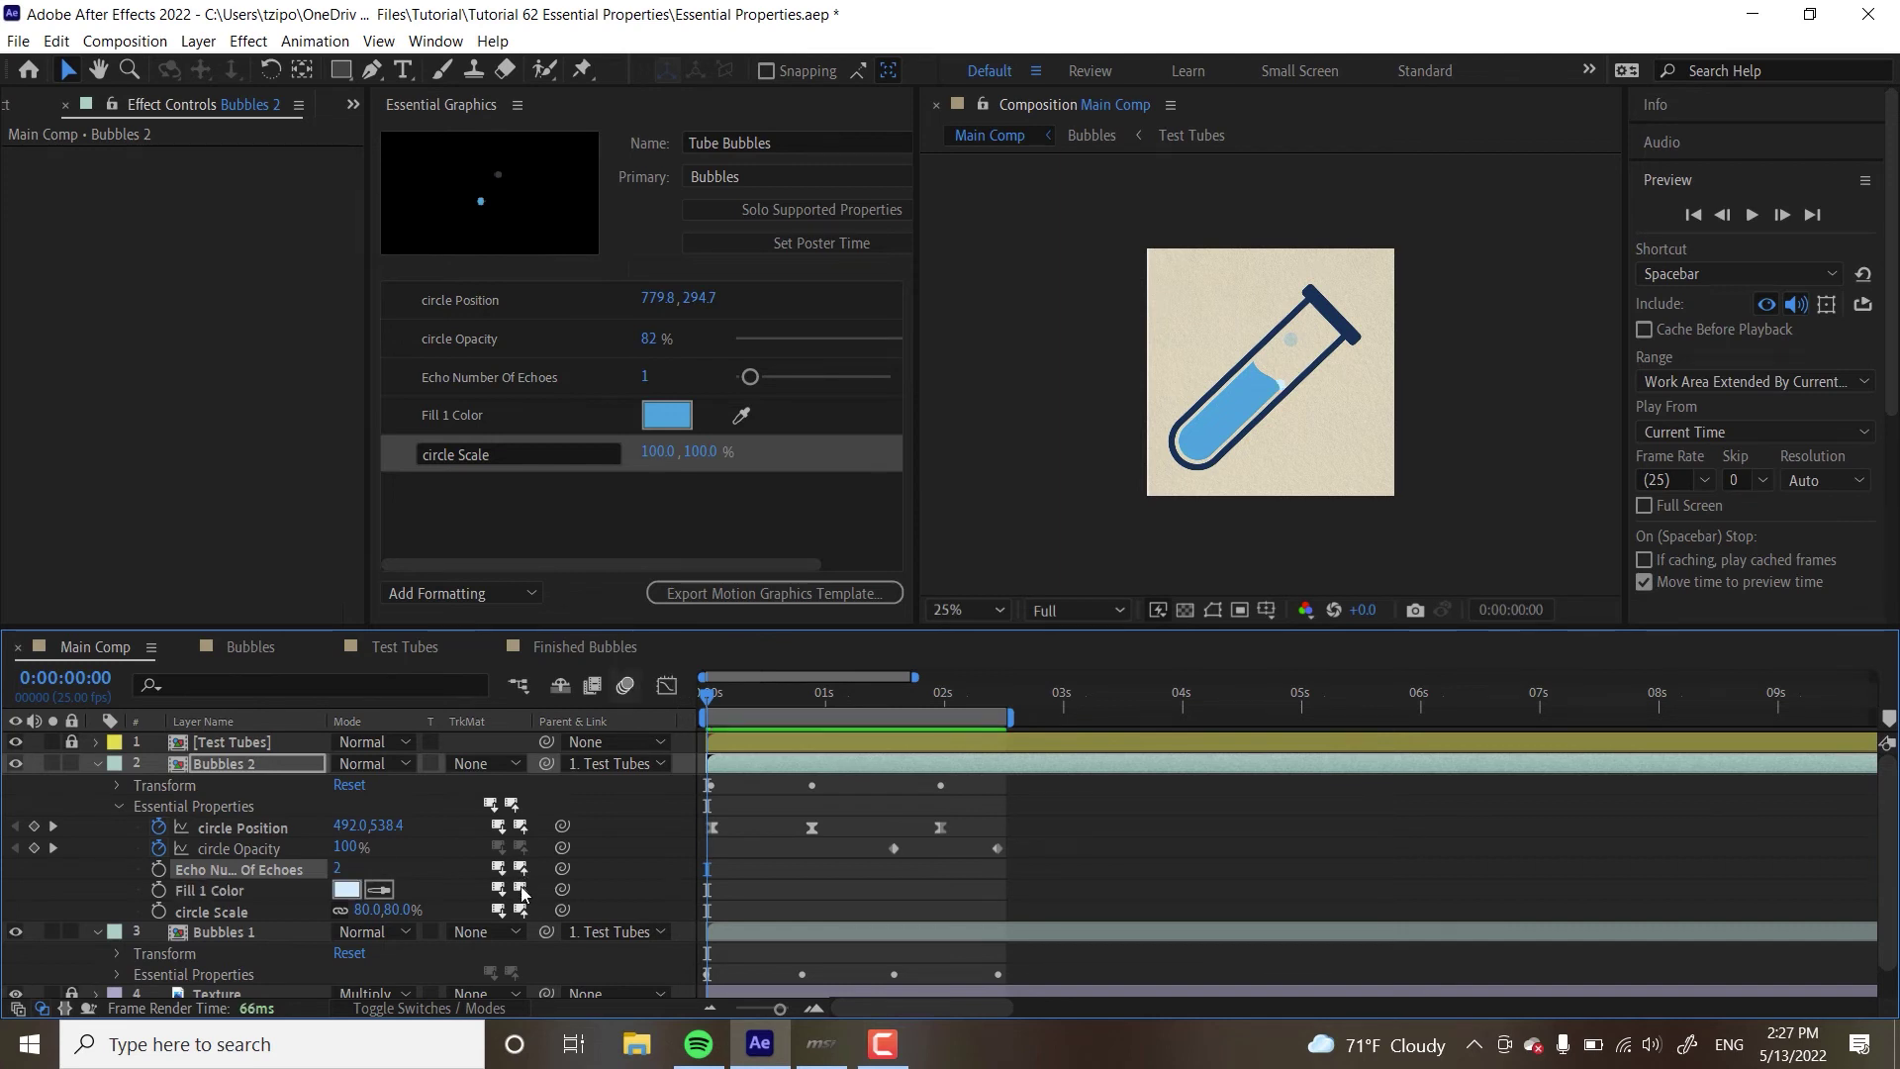
left_click(522, 891)
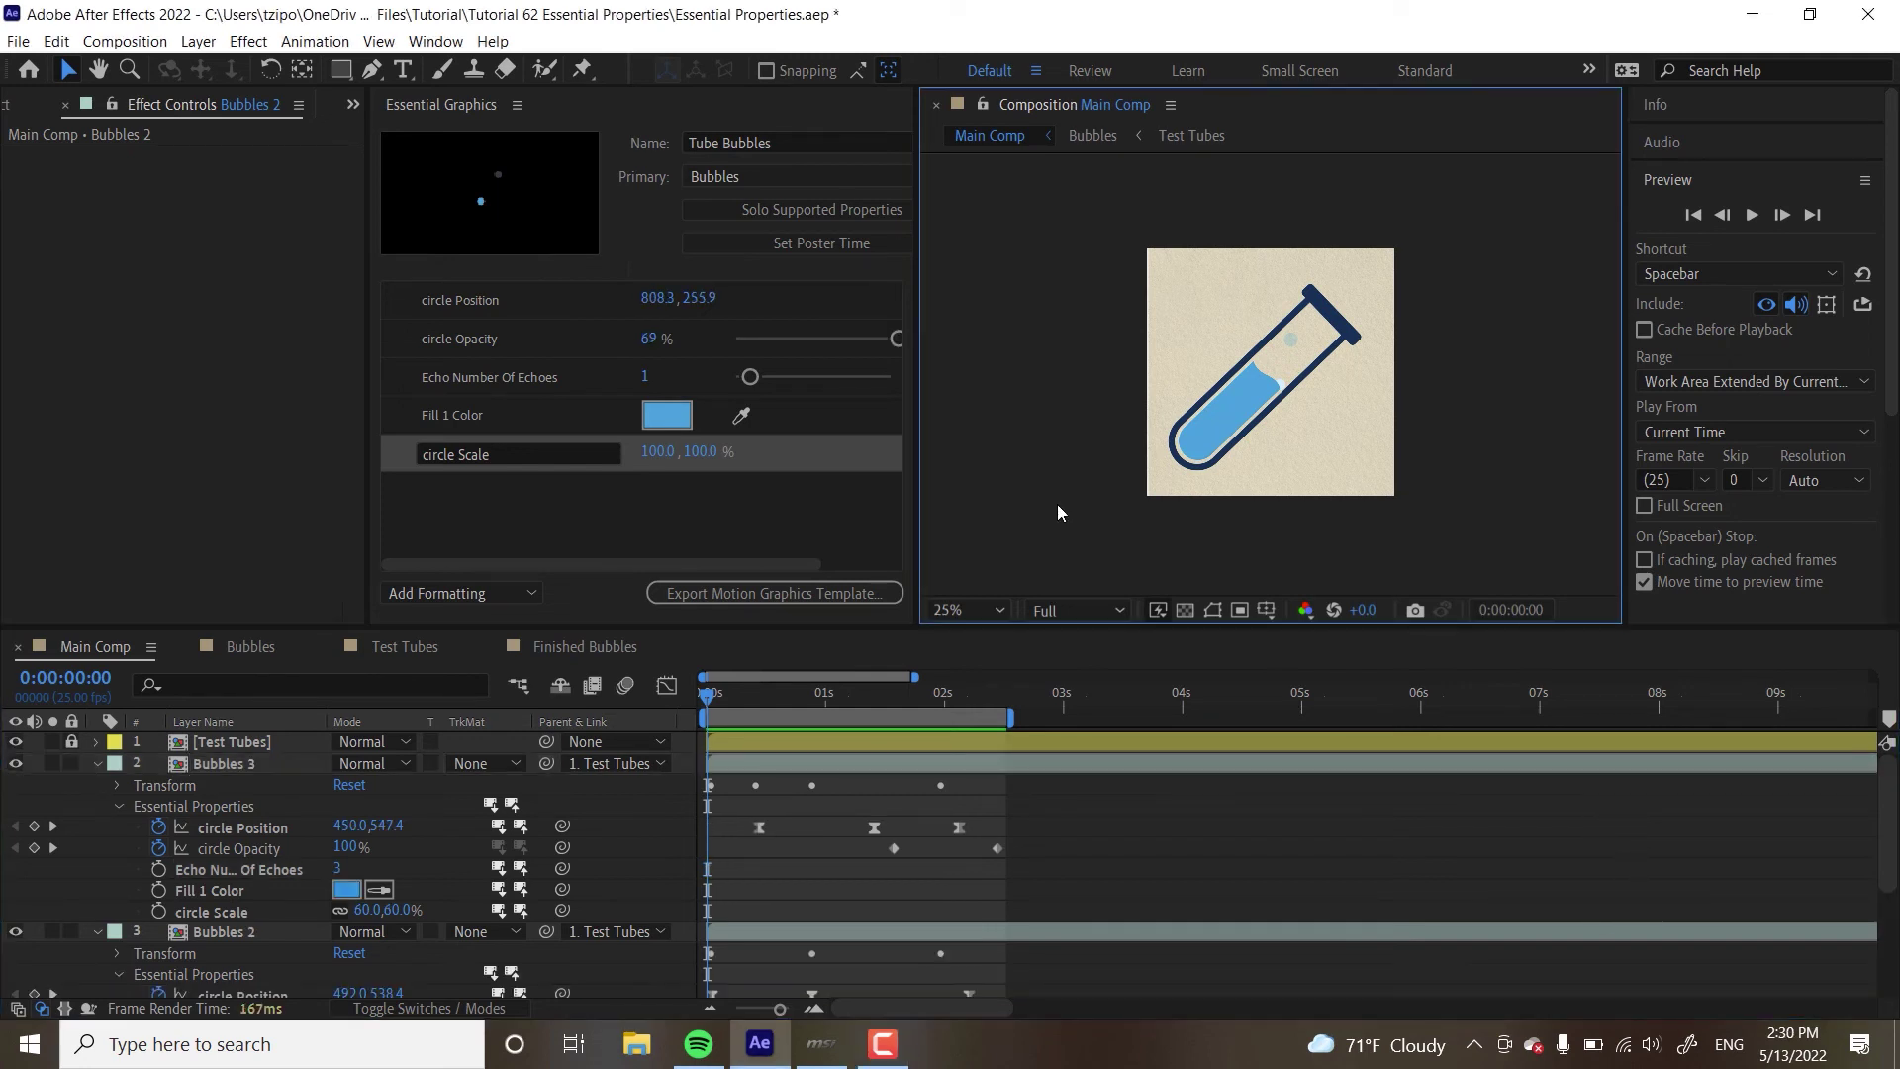
Preview Main Comp with all three bubble copies animating
key("space")
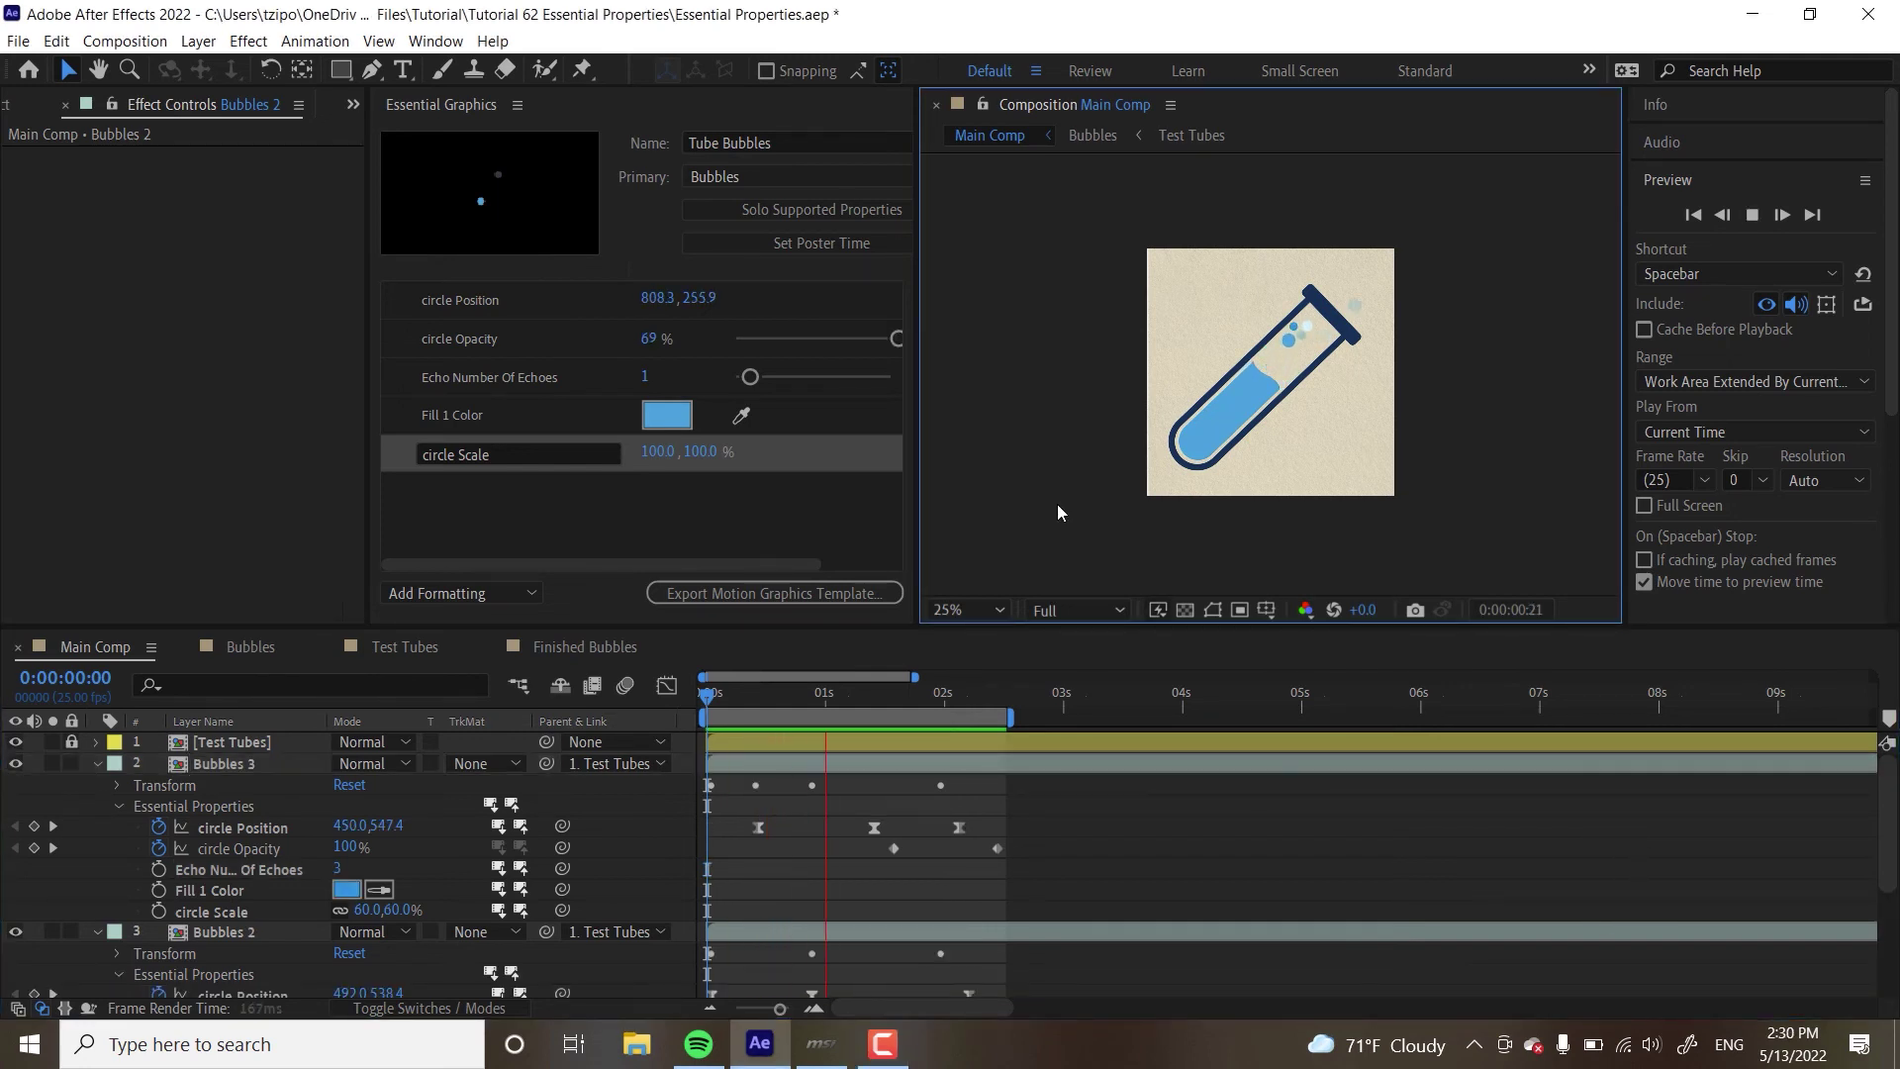